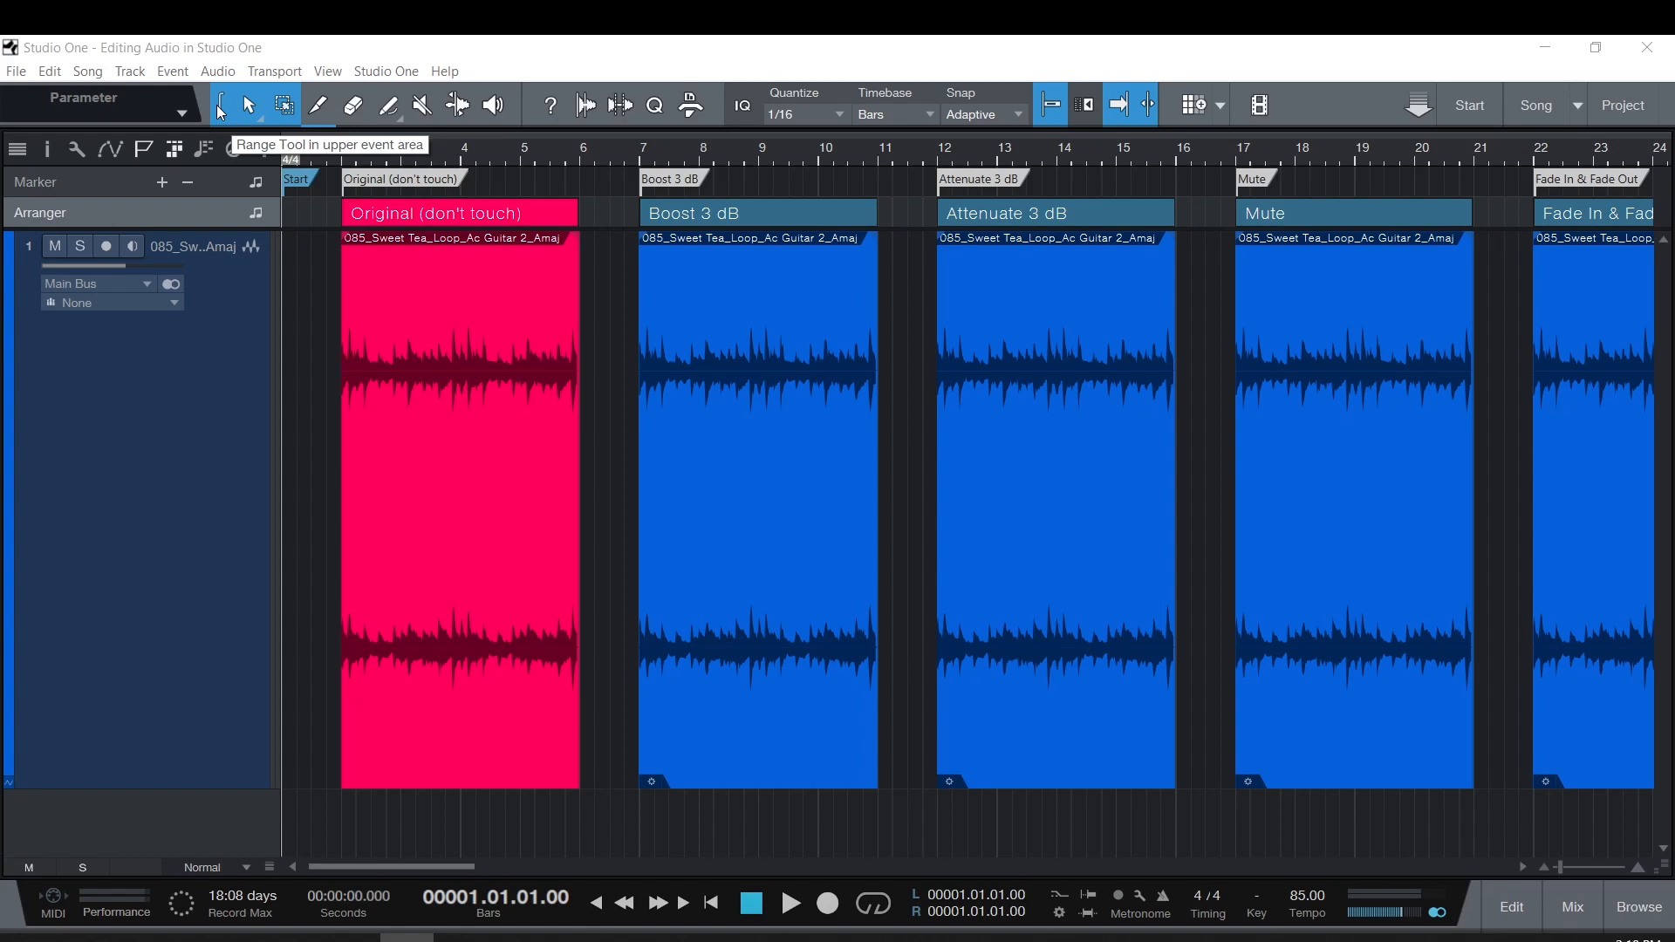
Select bars 2 to 4 of the Original event as a range and review the available edit commands.
left_click(284, 106)
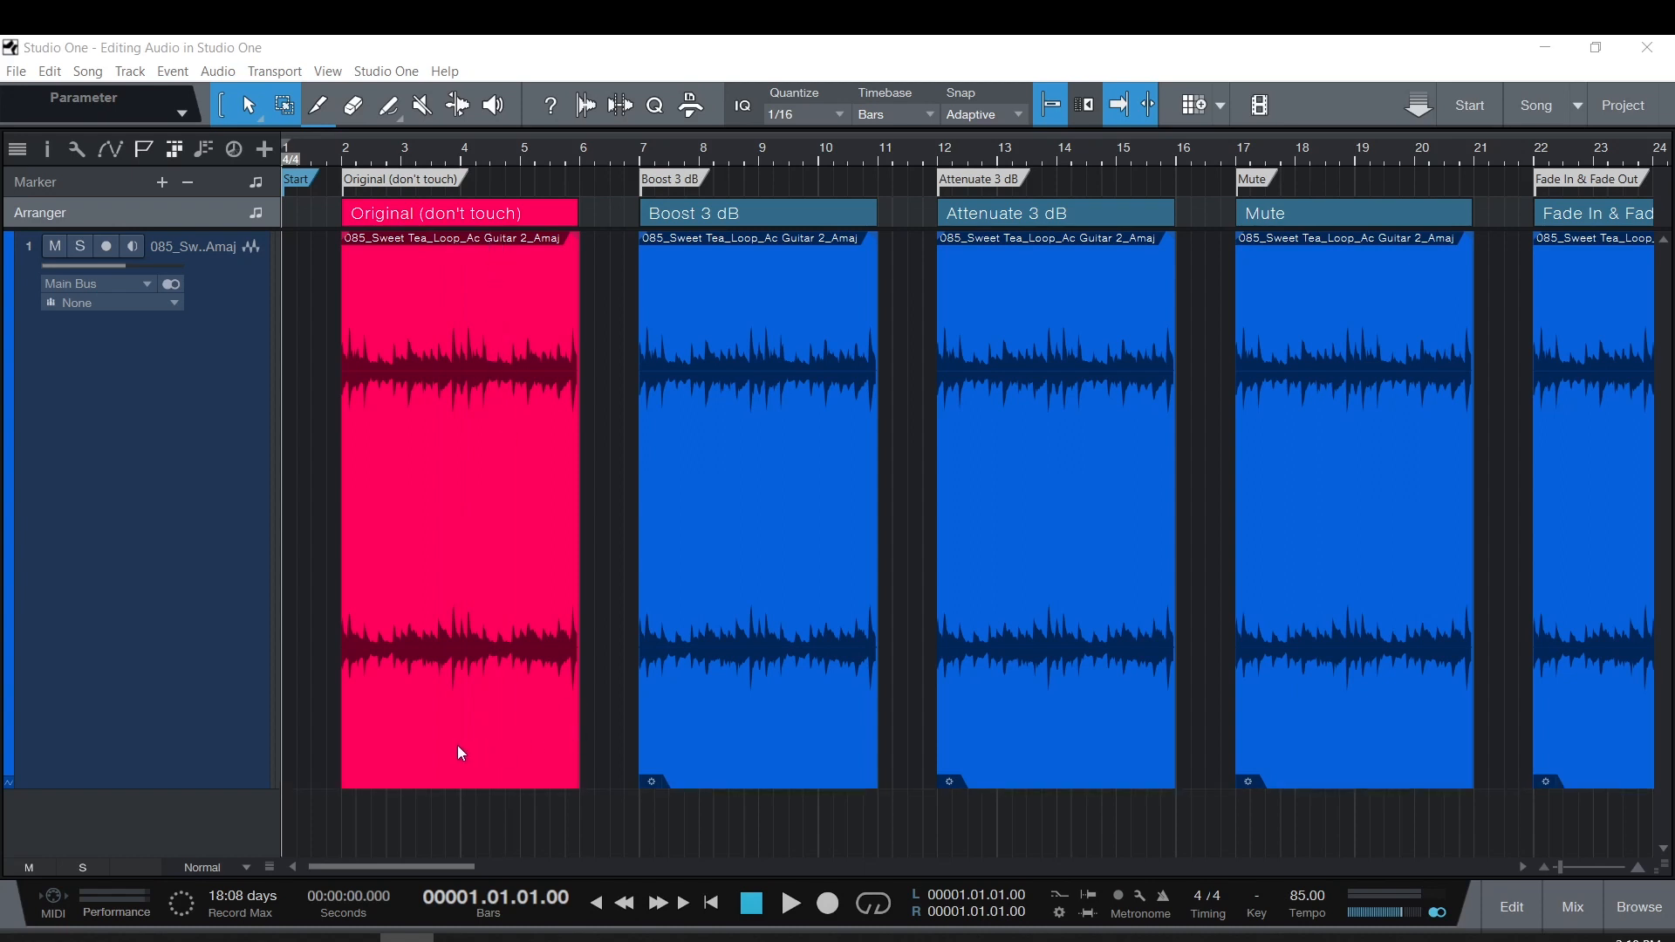
left_click_drag(465, 746, 468, 677)
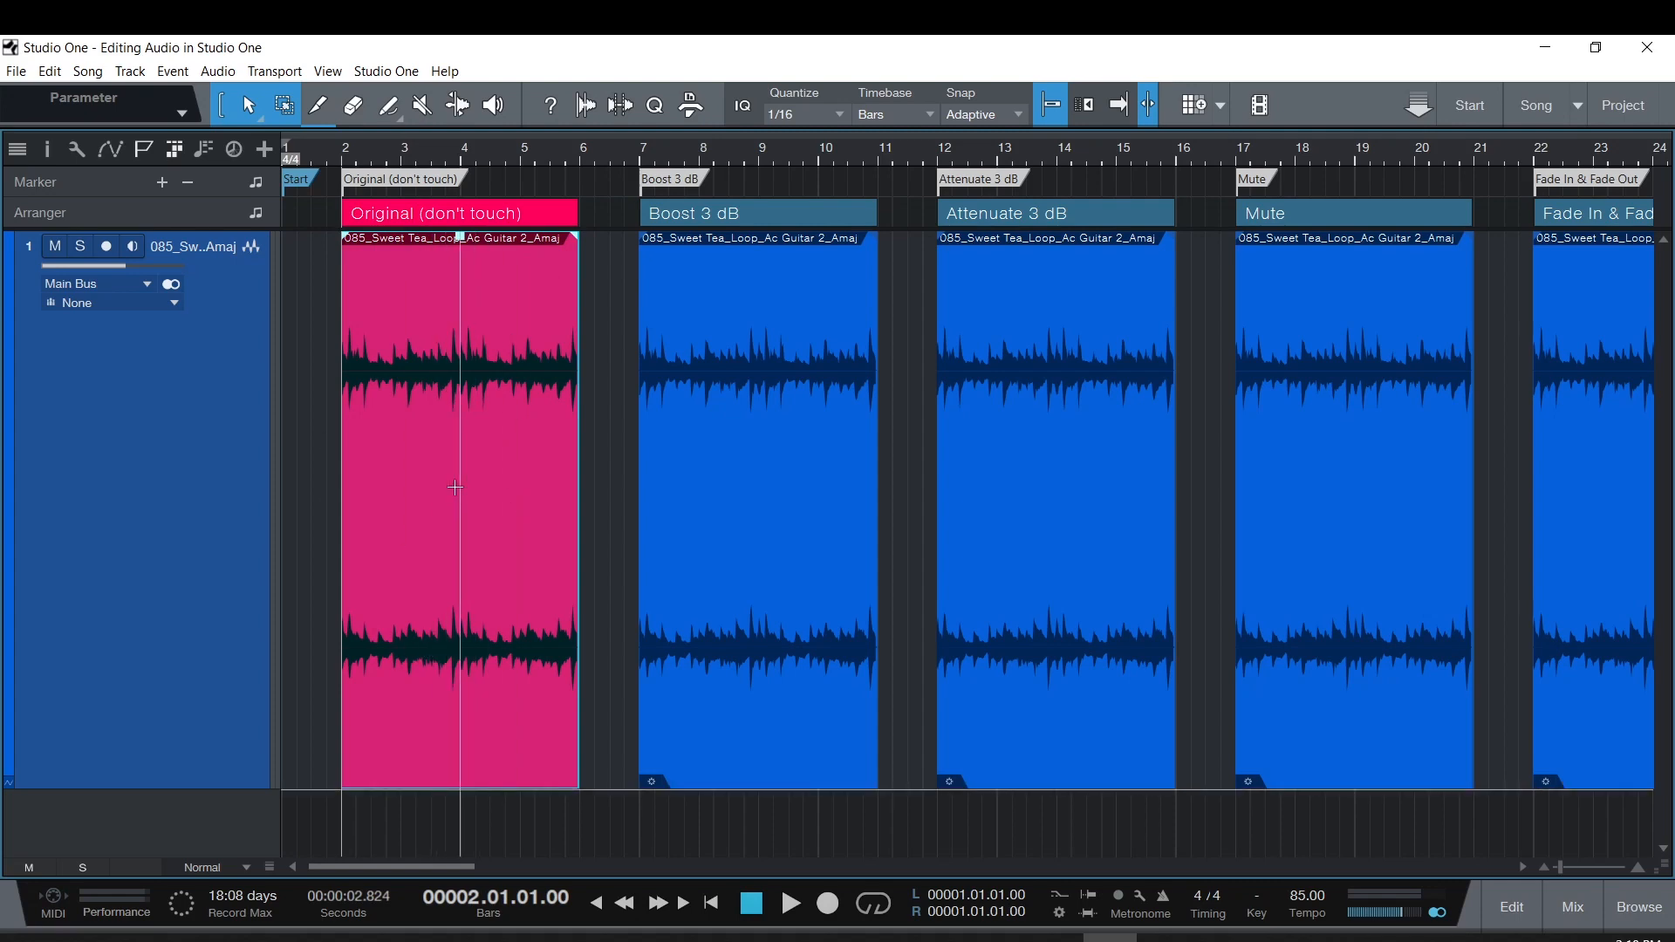
left_click_drag(459, 485, 334, 483)
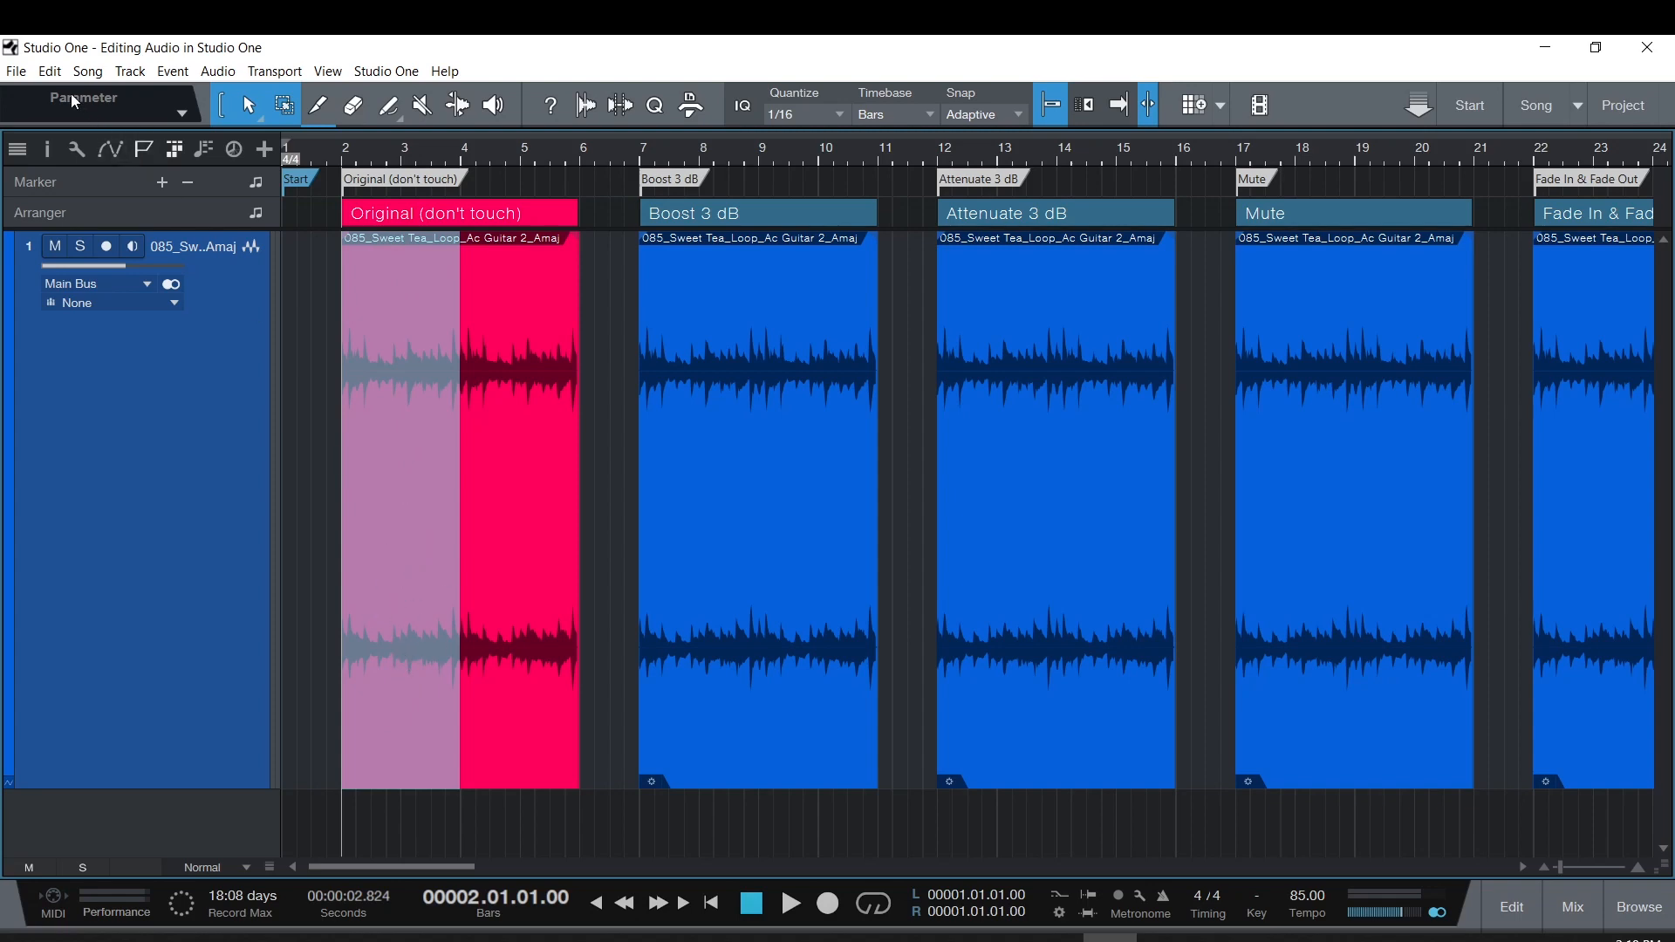
left_click(50, 70)
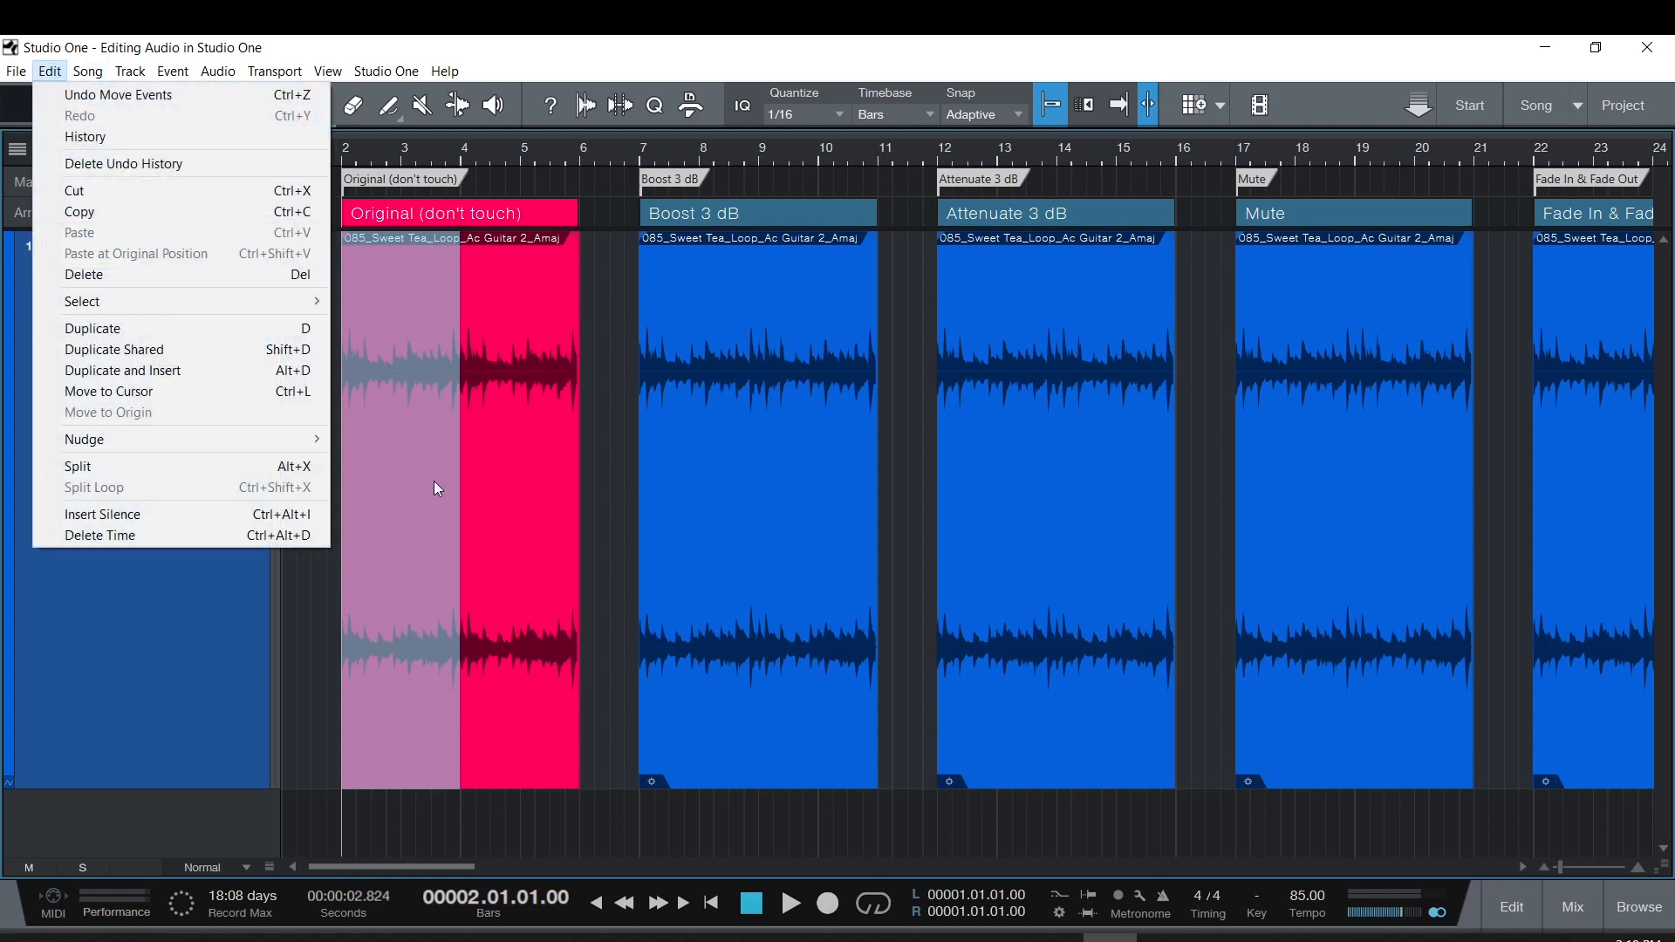
left_click(914, 59)
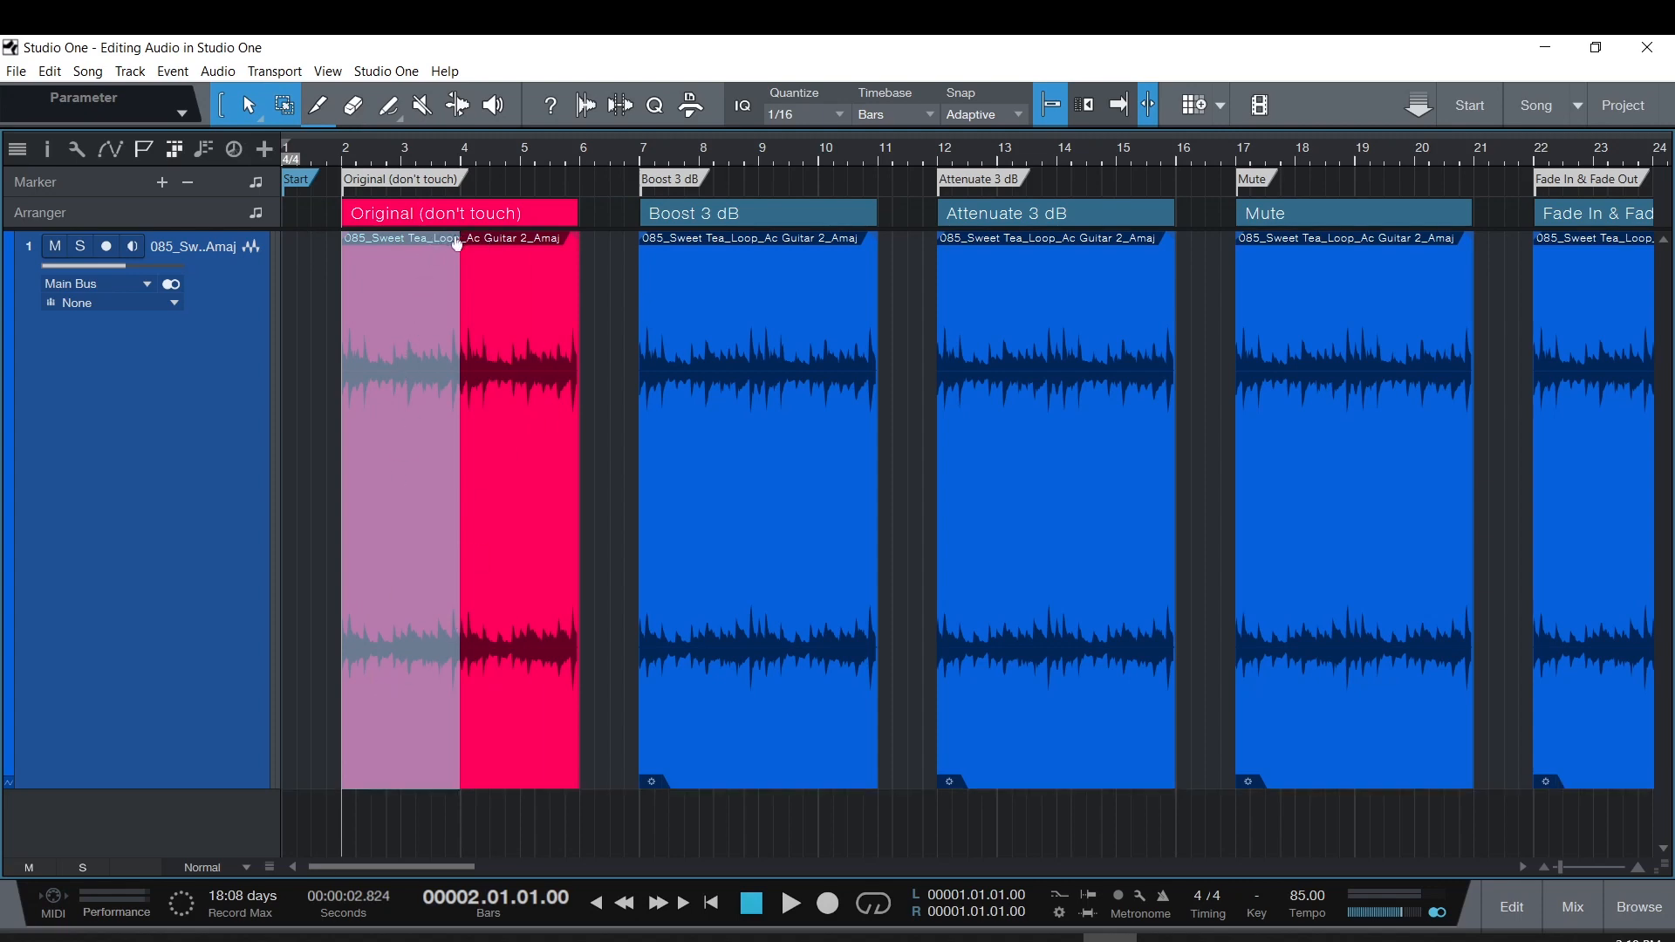
Lower the gain of the Original event to -1.5 dB.
left_click(469, 526)
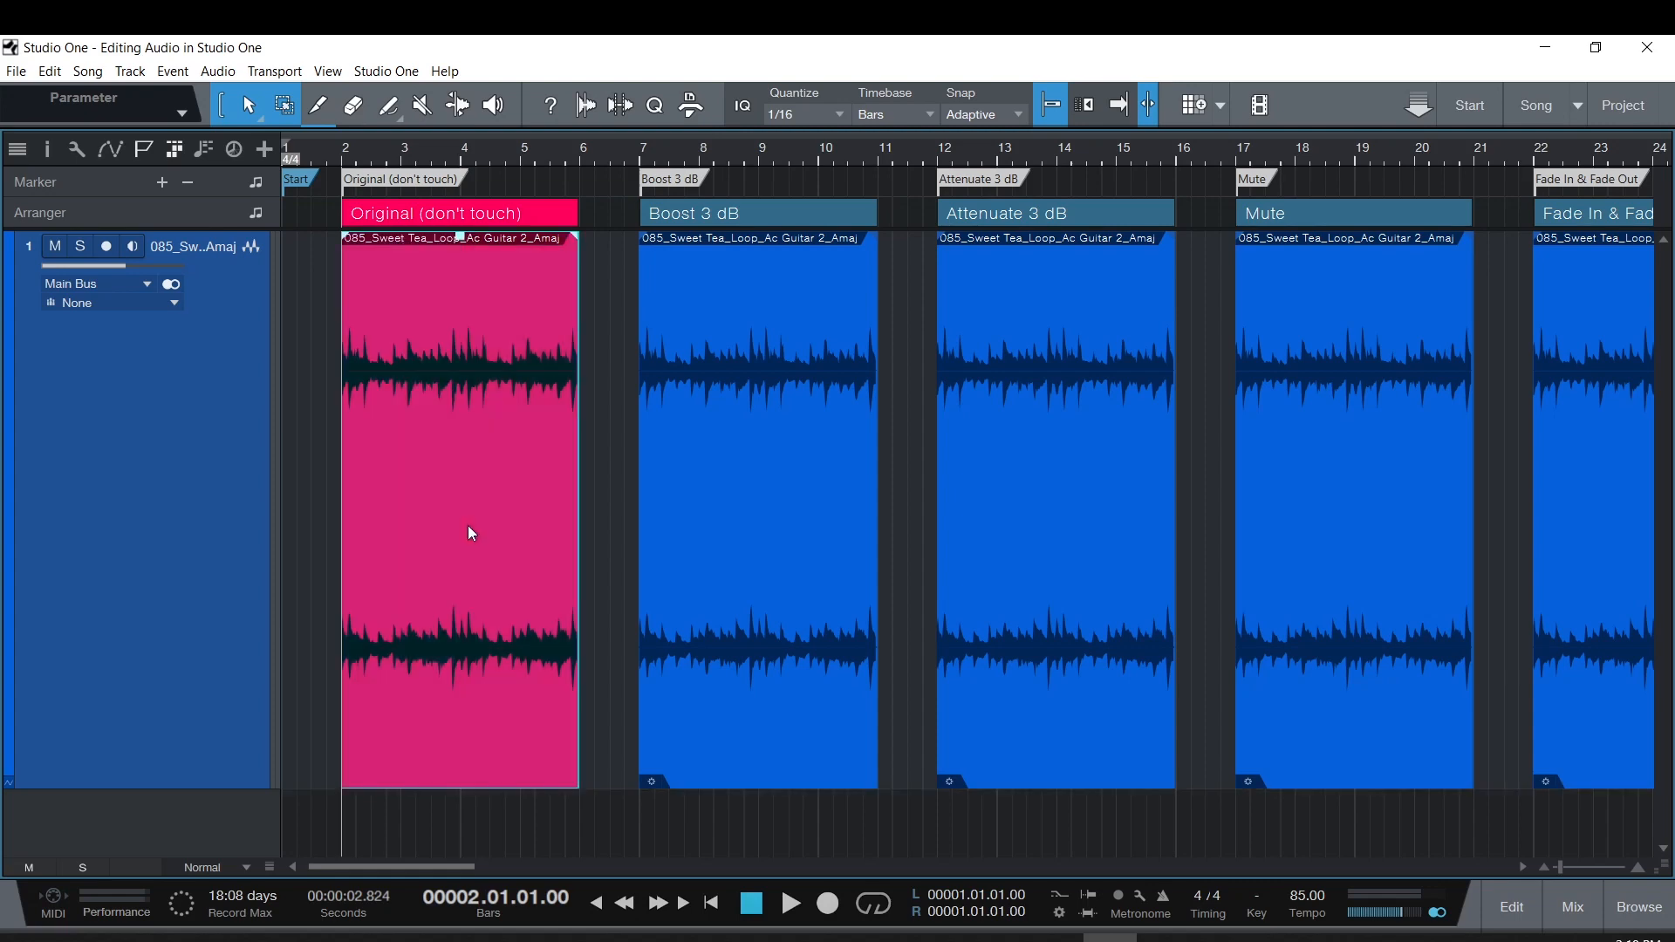
left_click(444, 240)
mouse_move(443, 240)
left_mouse_down()
mouse_move(445, 287)
mouse_move(443, 242)
mouse_move(440, 262)
left_mouse_up()
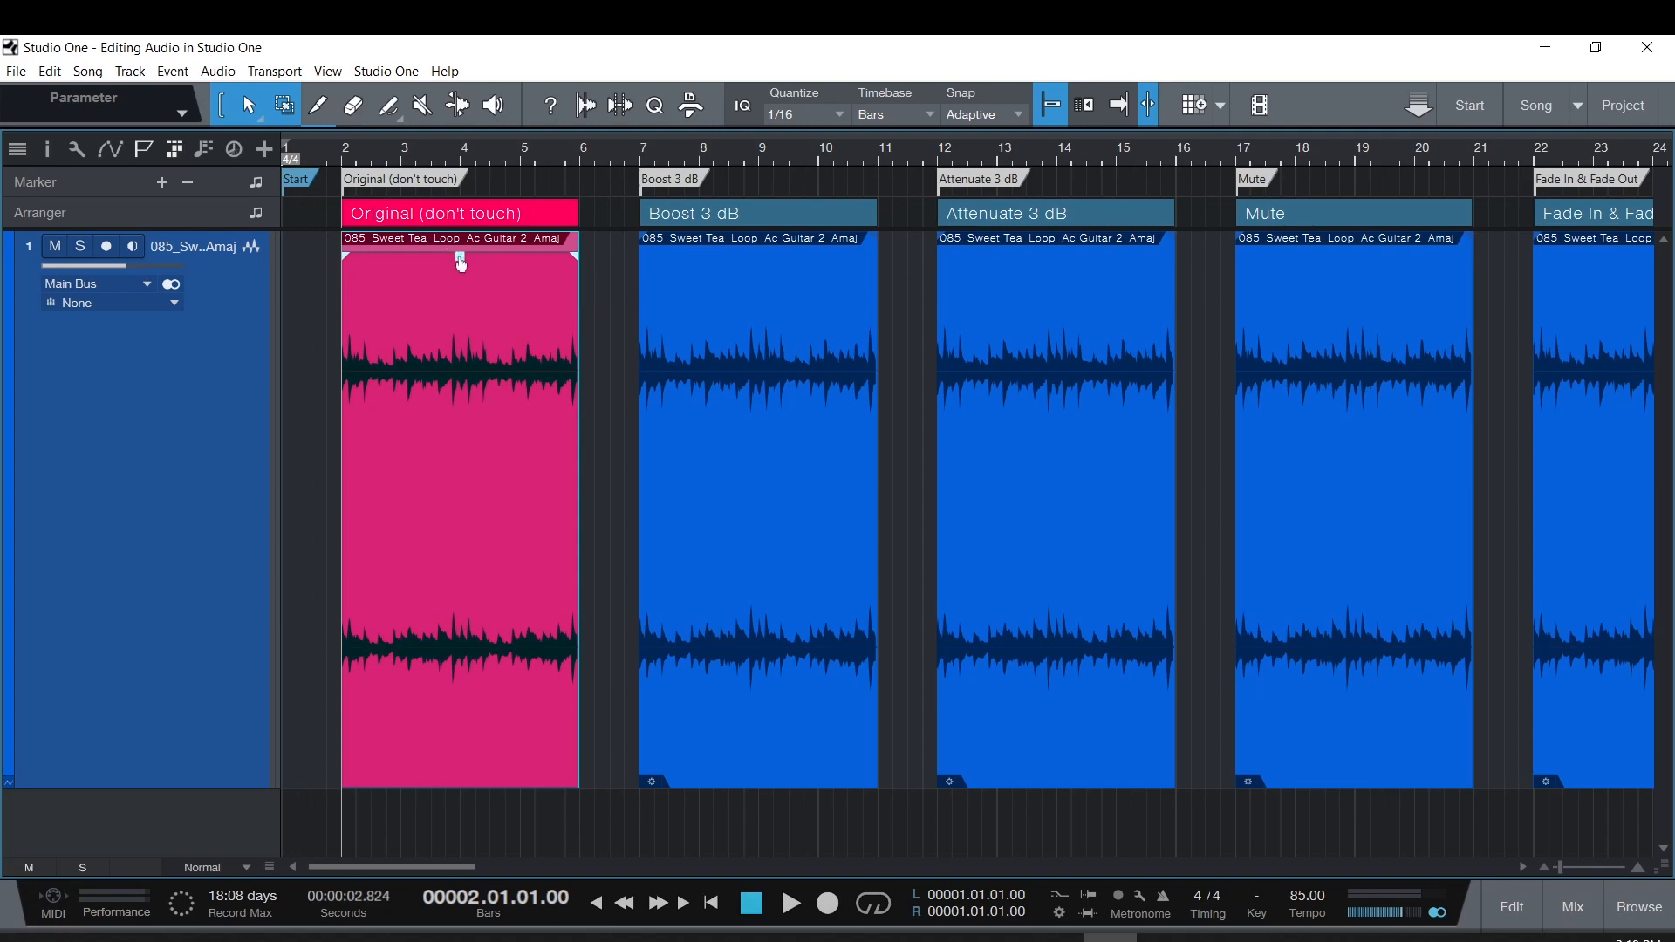
mouse_move(461, 264)
left_mouse_down()
mouse_move(431, 249)
mouse_move(436, 301)
mouse_move(408, 363)
mouse_move(458, 307)
mouse_move(429, 373)
mouse_move(426, 239)
left_mouse_up()
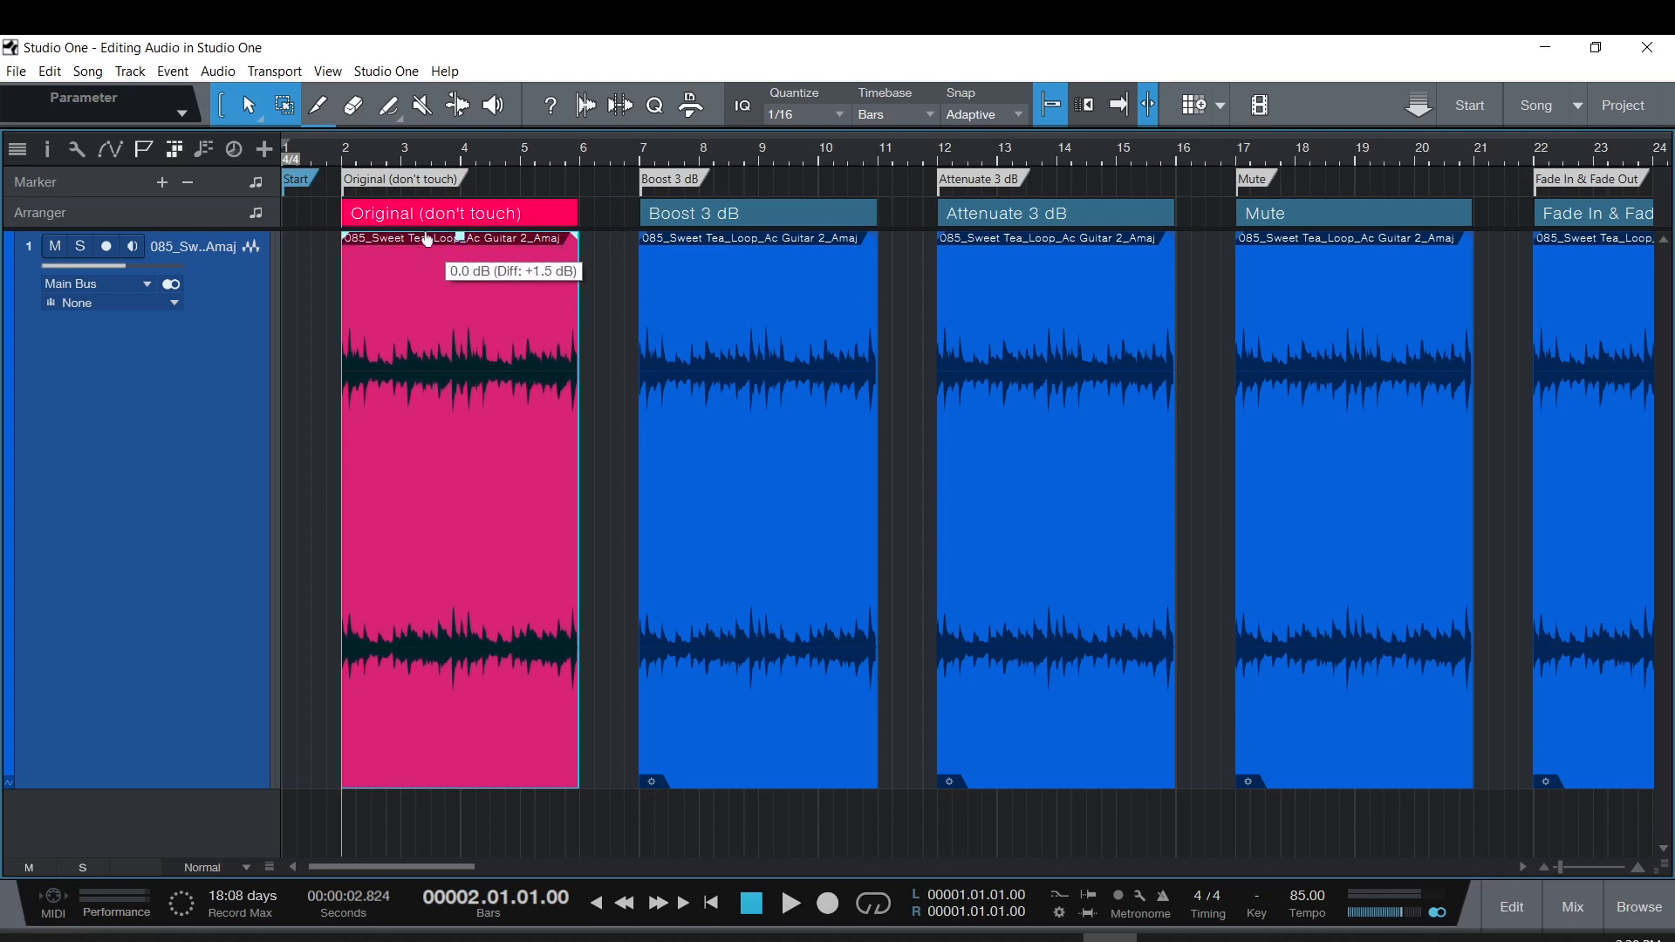
left_click_drag(427, 239, 431, 237)
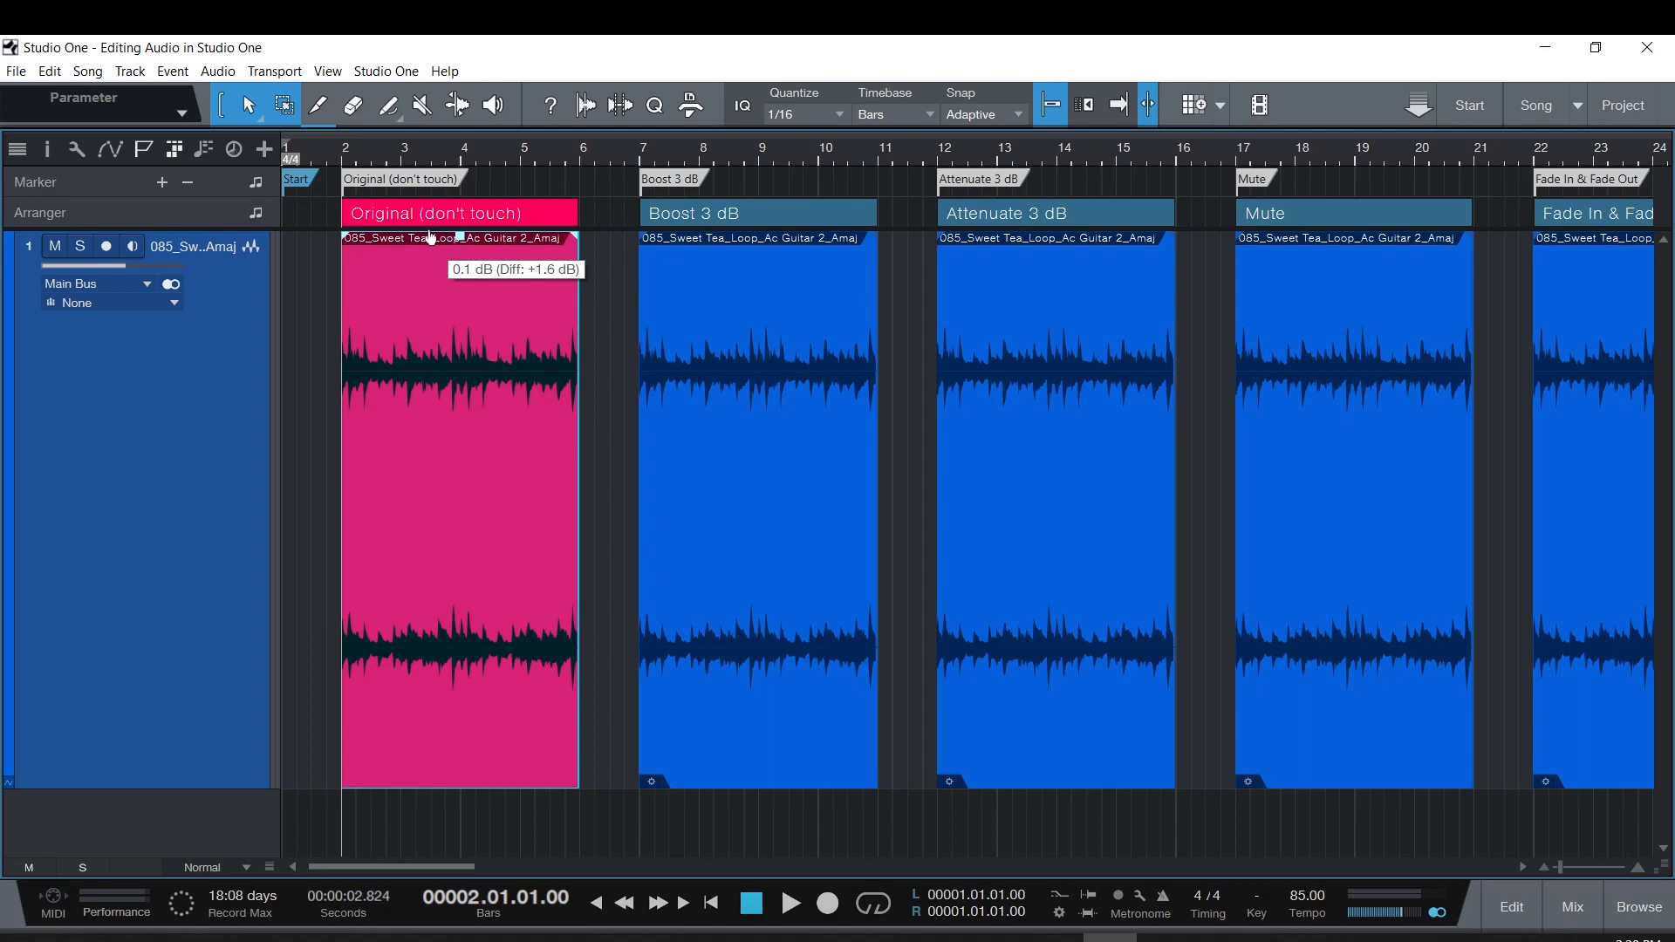
left_click_drag(431, 237, 431, 259)
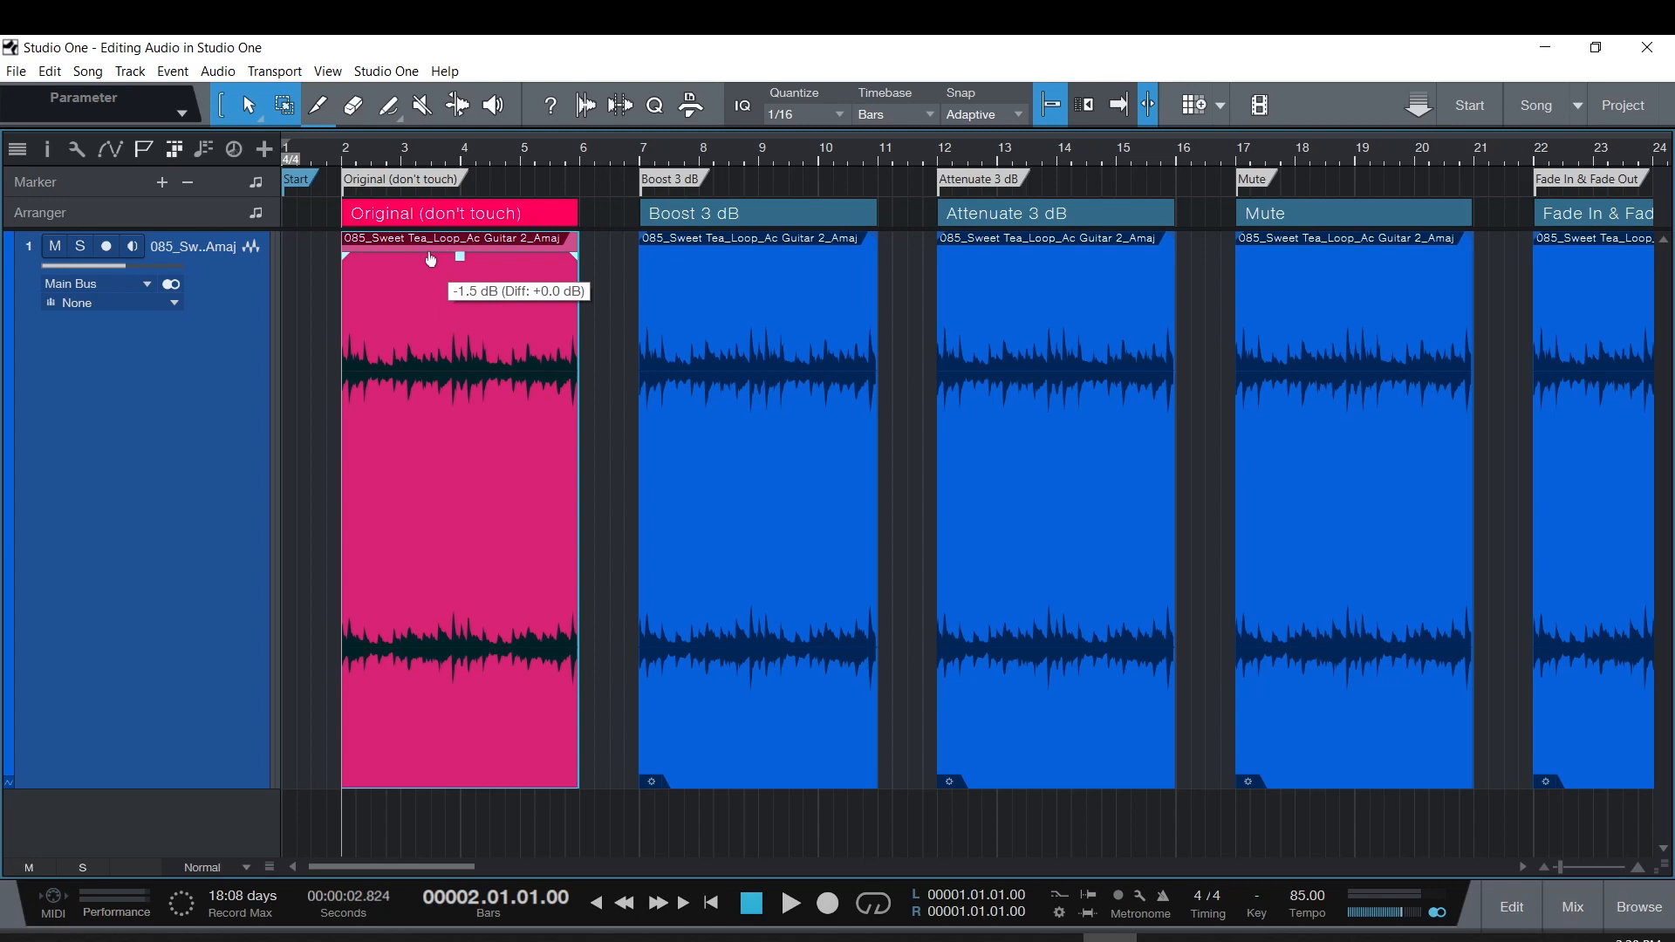
left_click_drag(431, 259, 431, 259)
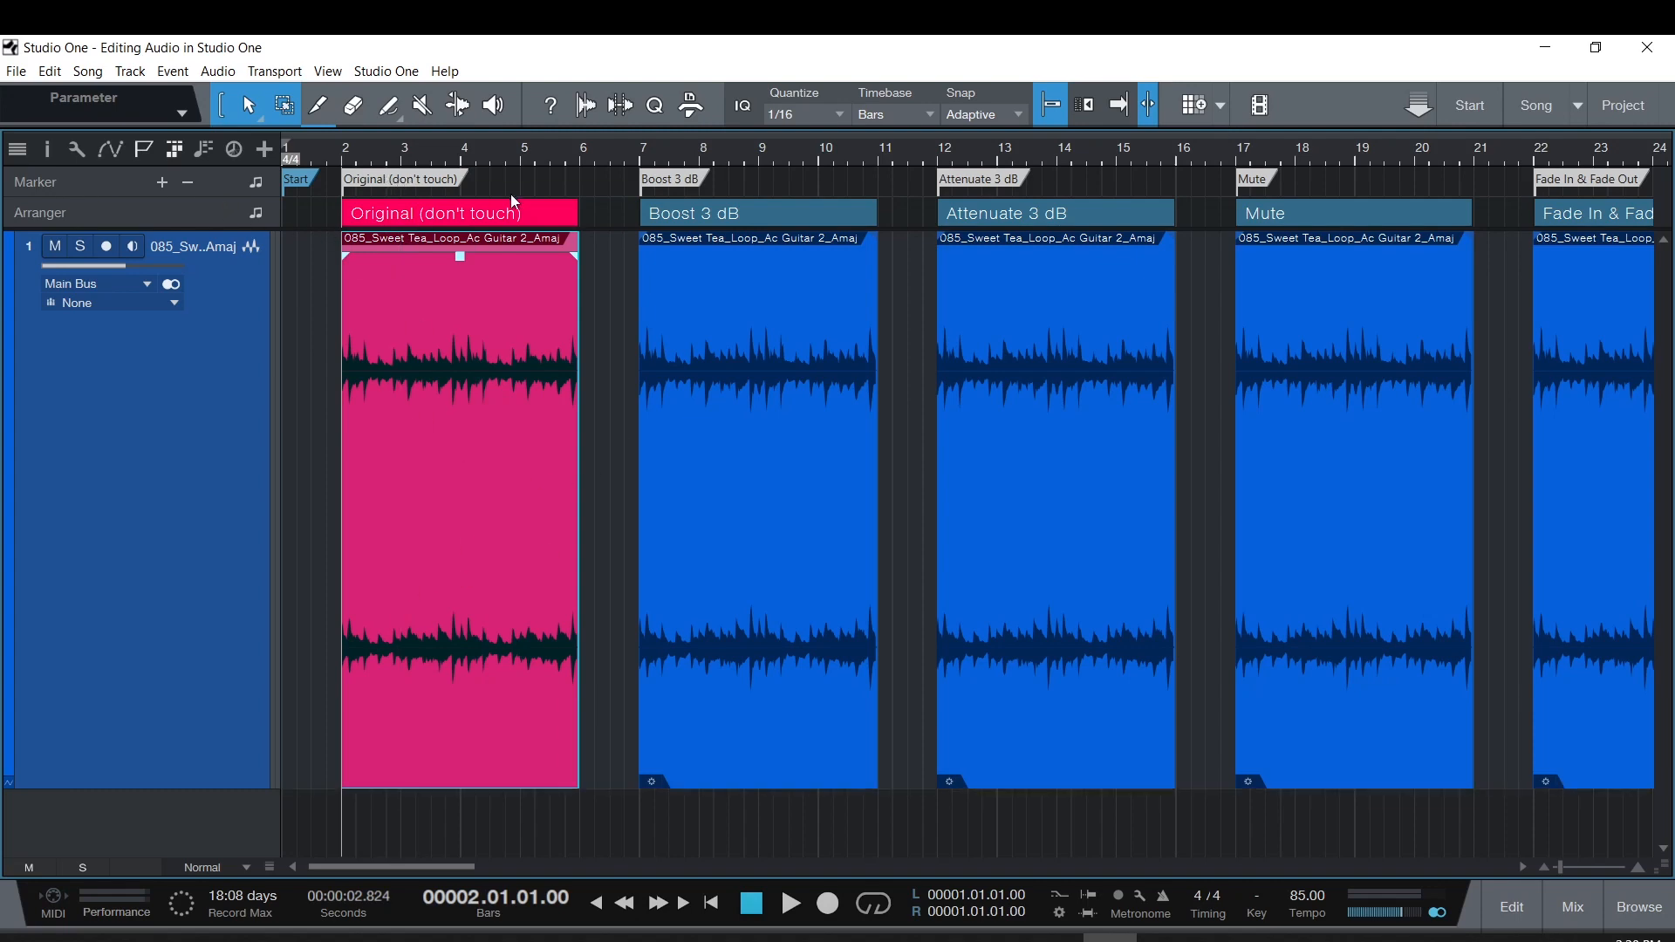
Hide the arranger track and the marker track in turn, showing each one again.
left_click(172, 151)
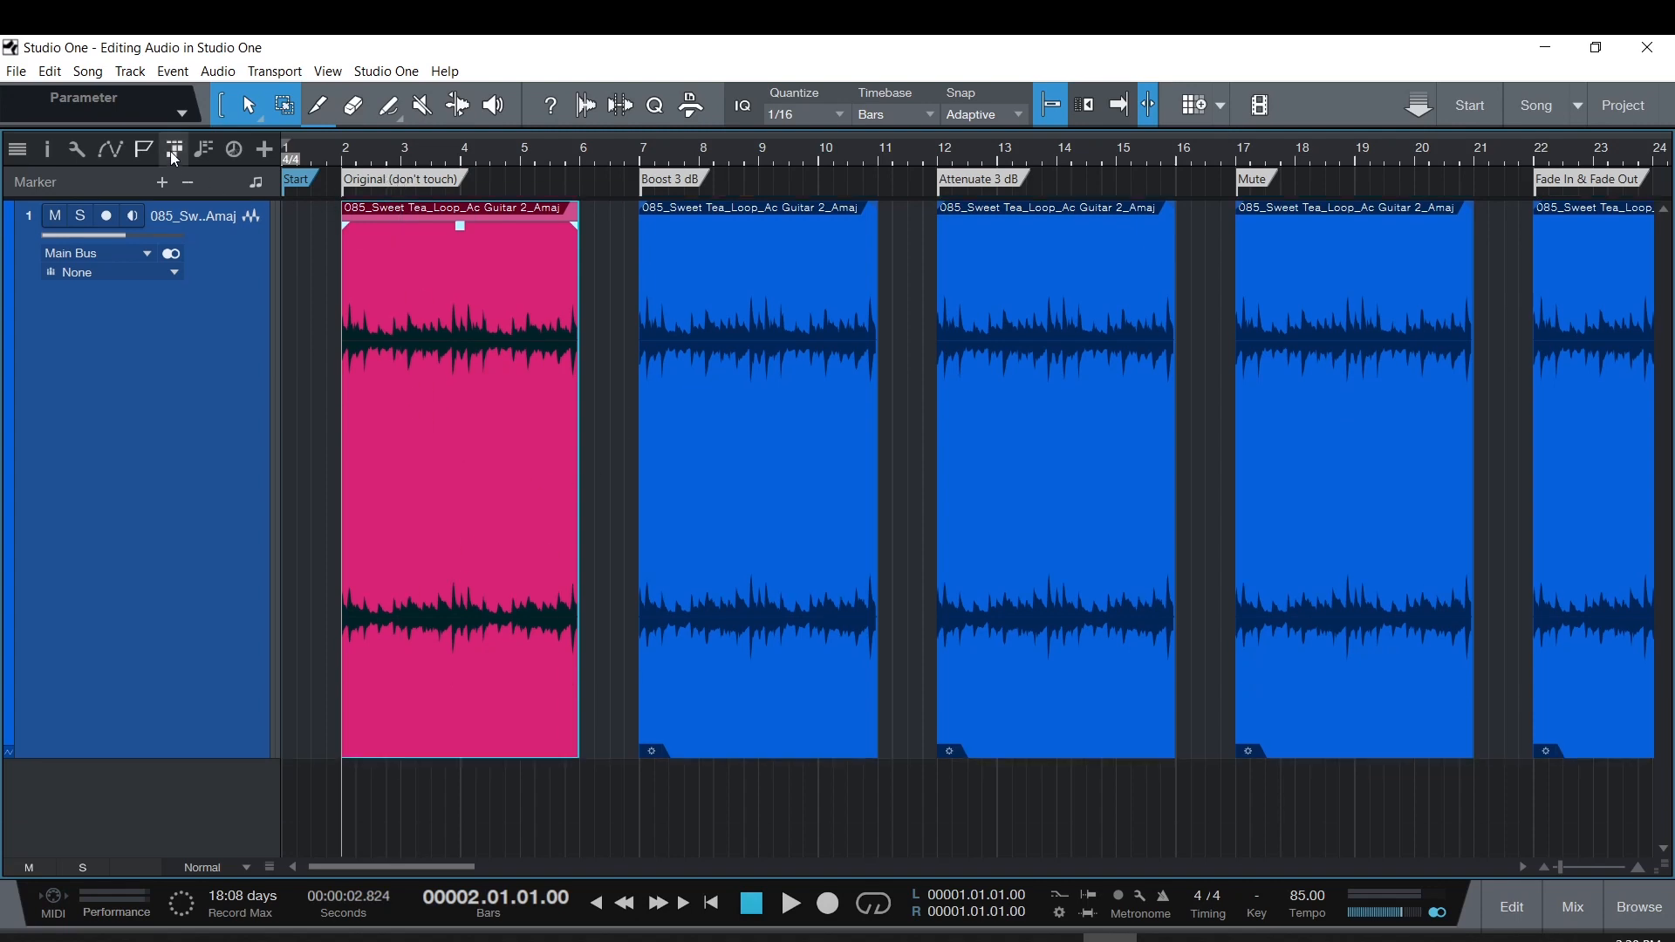
left_click(172, 151)
left_click(148, 150)
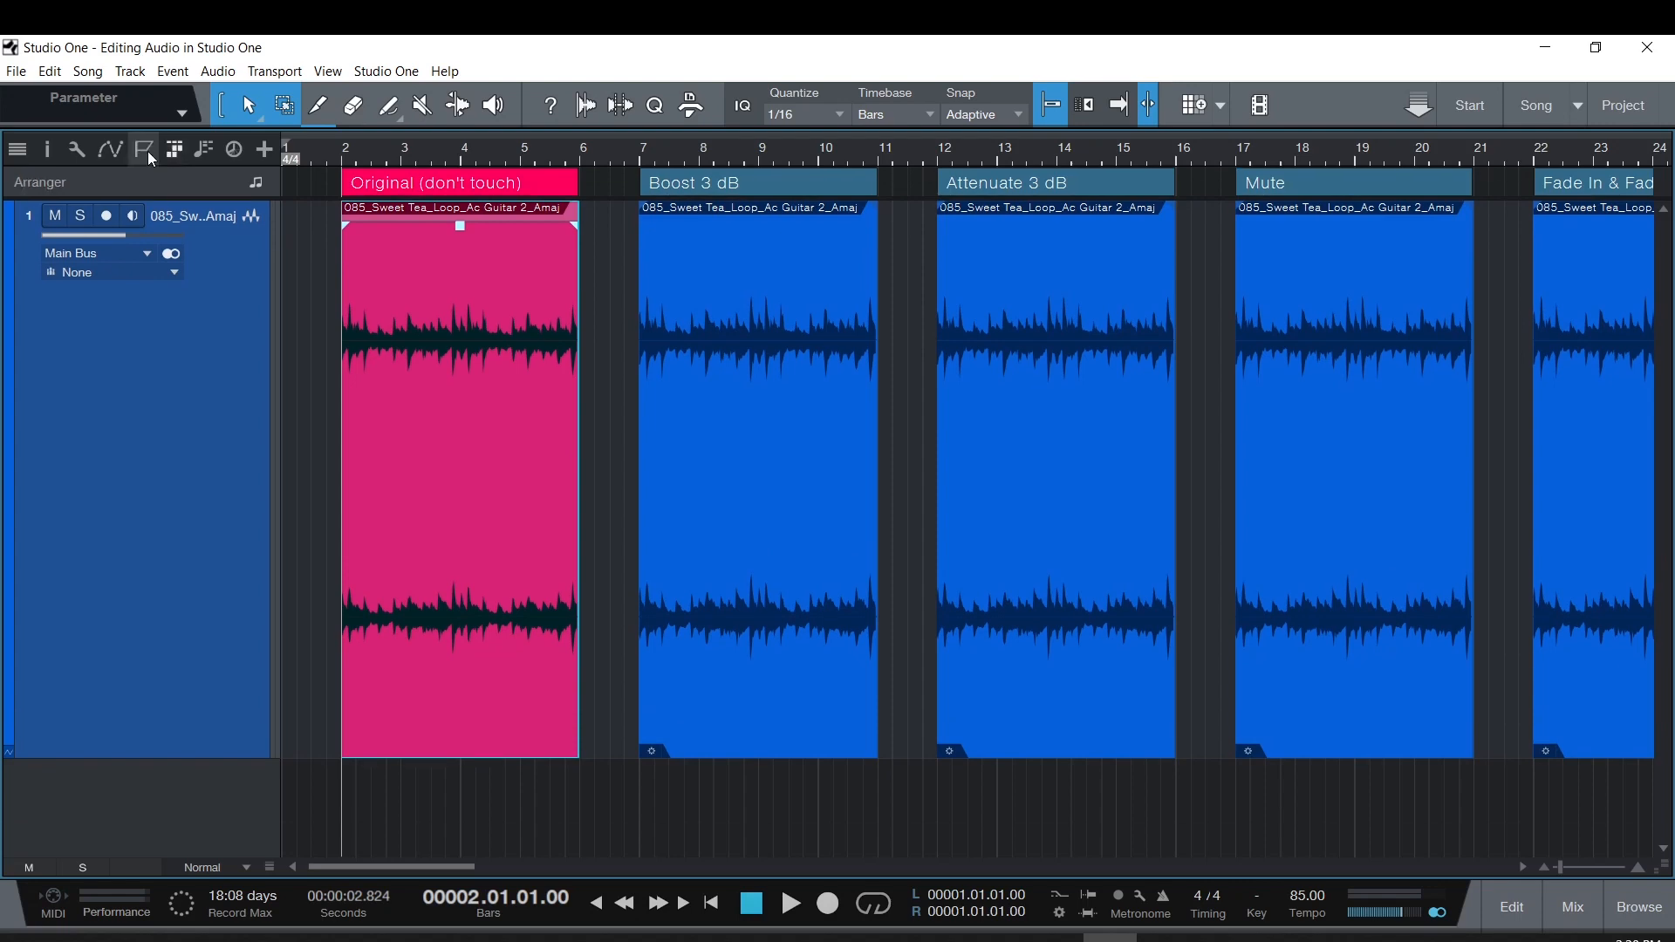
left_click(149, 150)
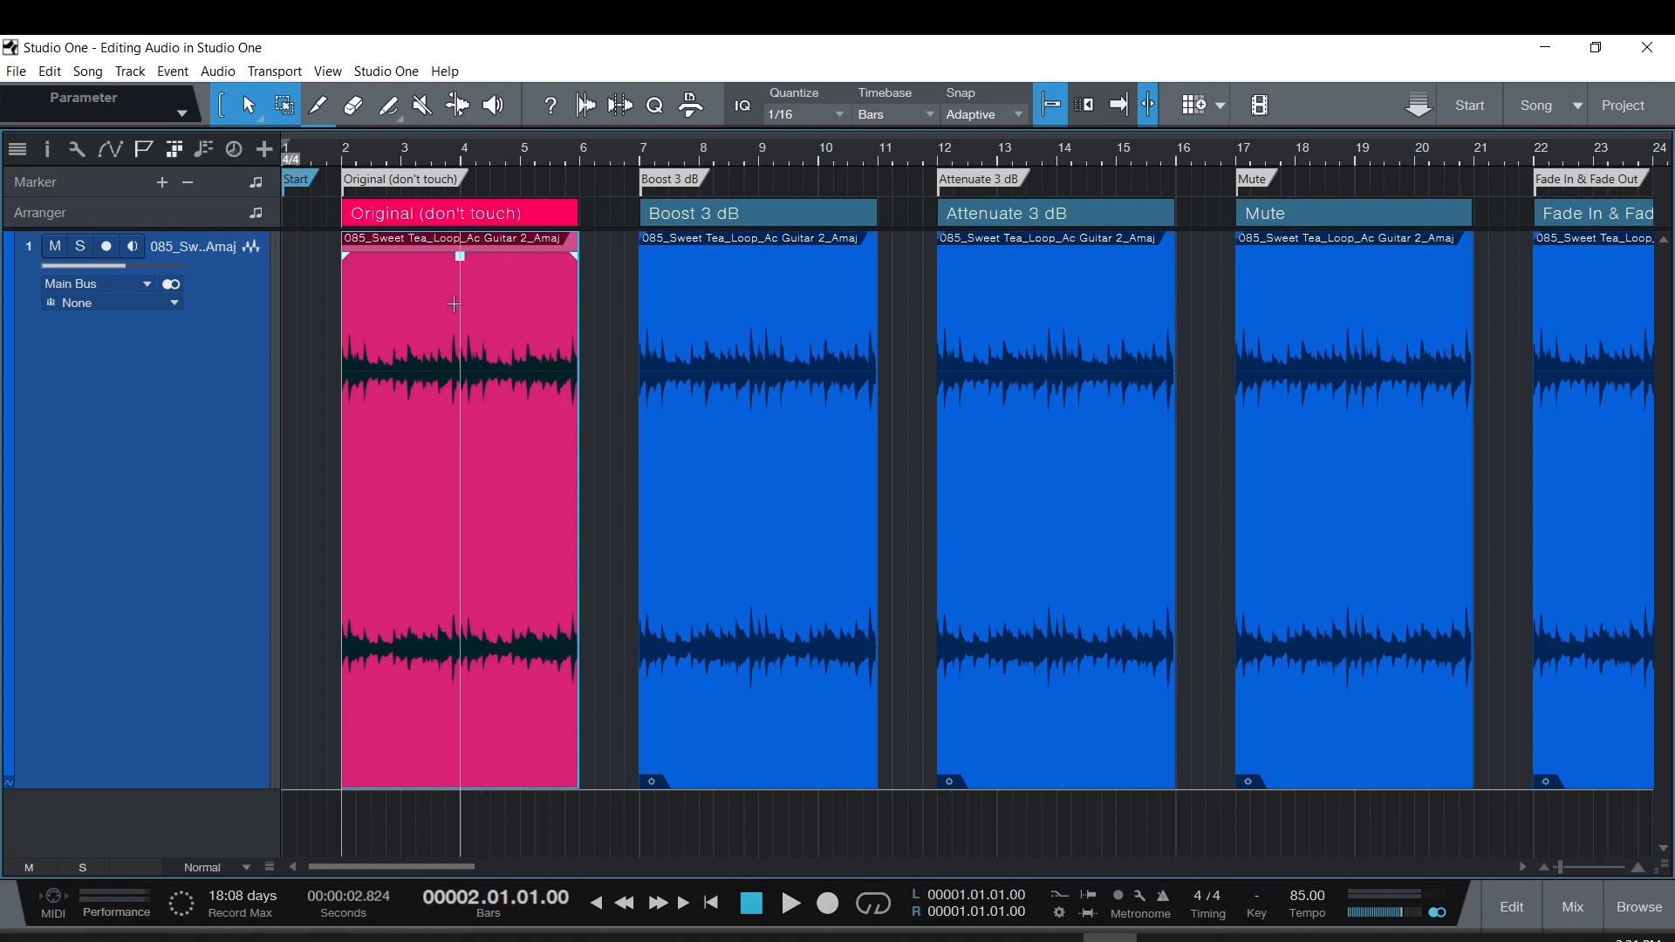
Look up the acoustic guitar source loop in the loop browser, and close the browser.
left_click(1638, 906)
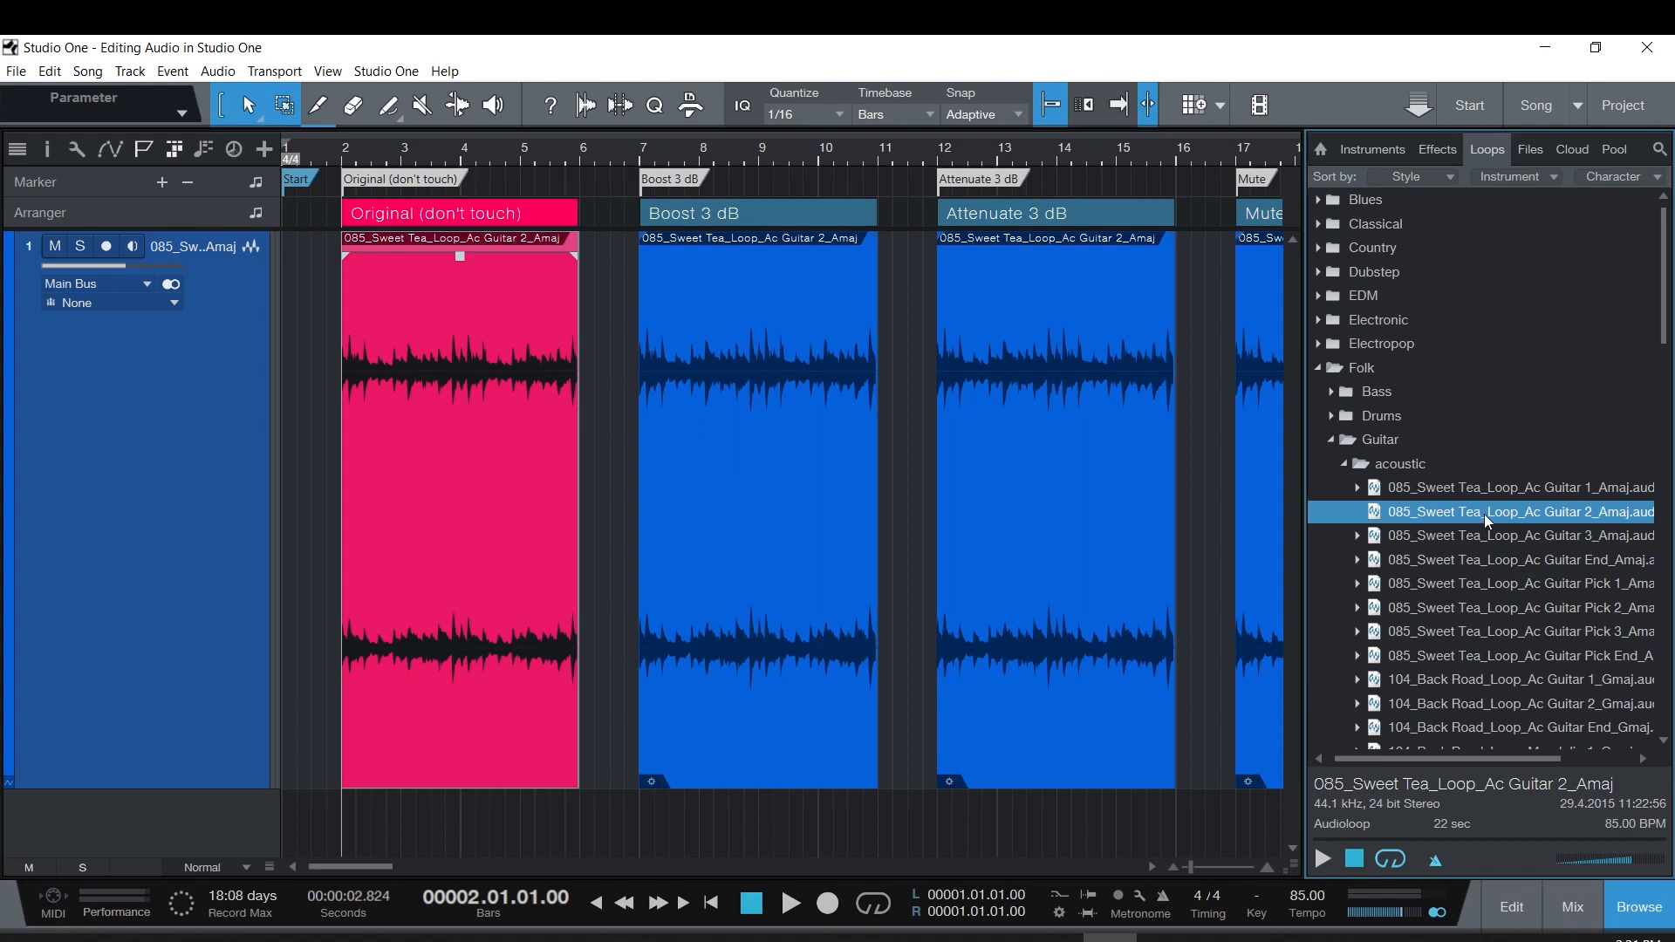
left_click(1634, 904)
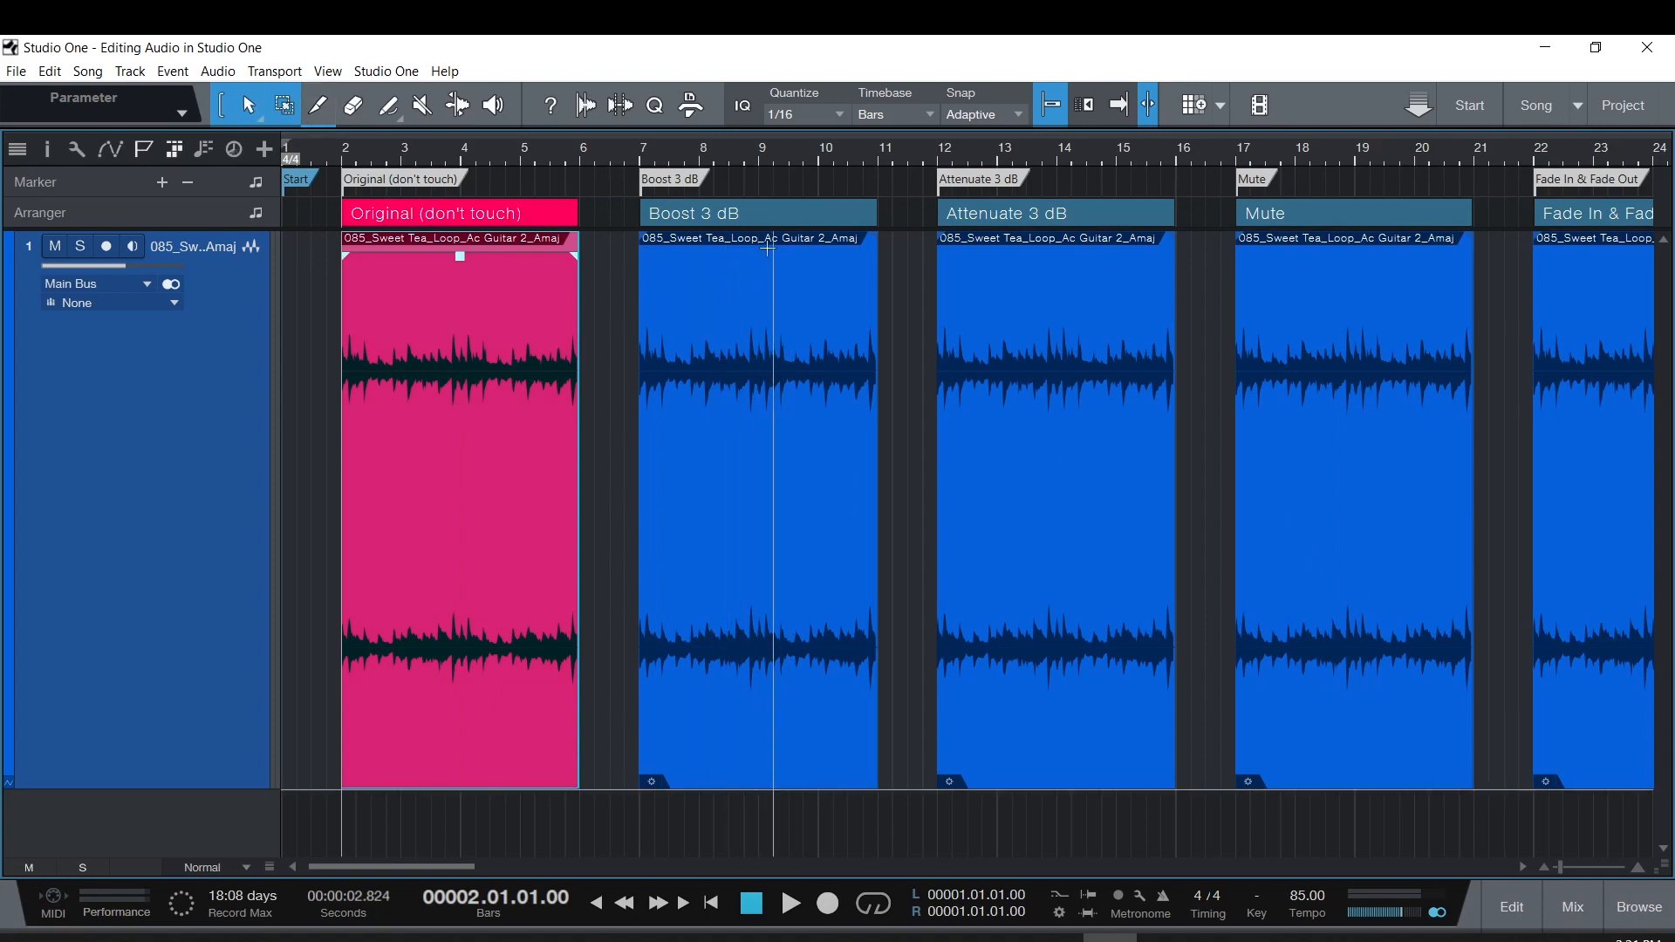
Raise the gain of the Boost 3 dB event by 3 dB and lower that of the Attenuate 3 dB event by 3 dB.
left_click_drag(761, 247, 770, 206)
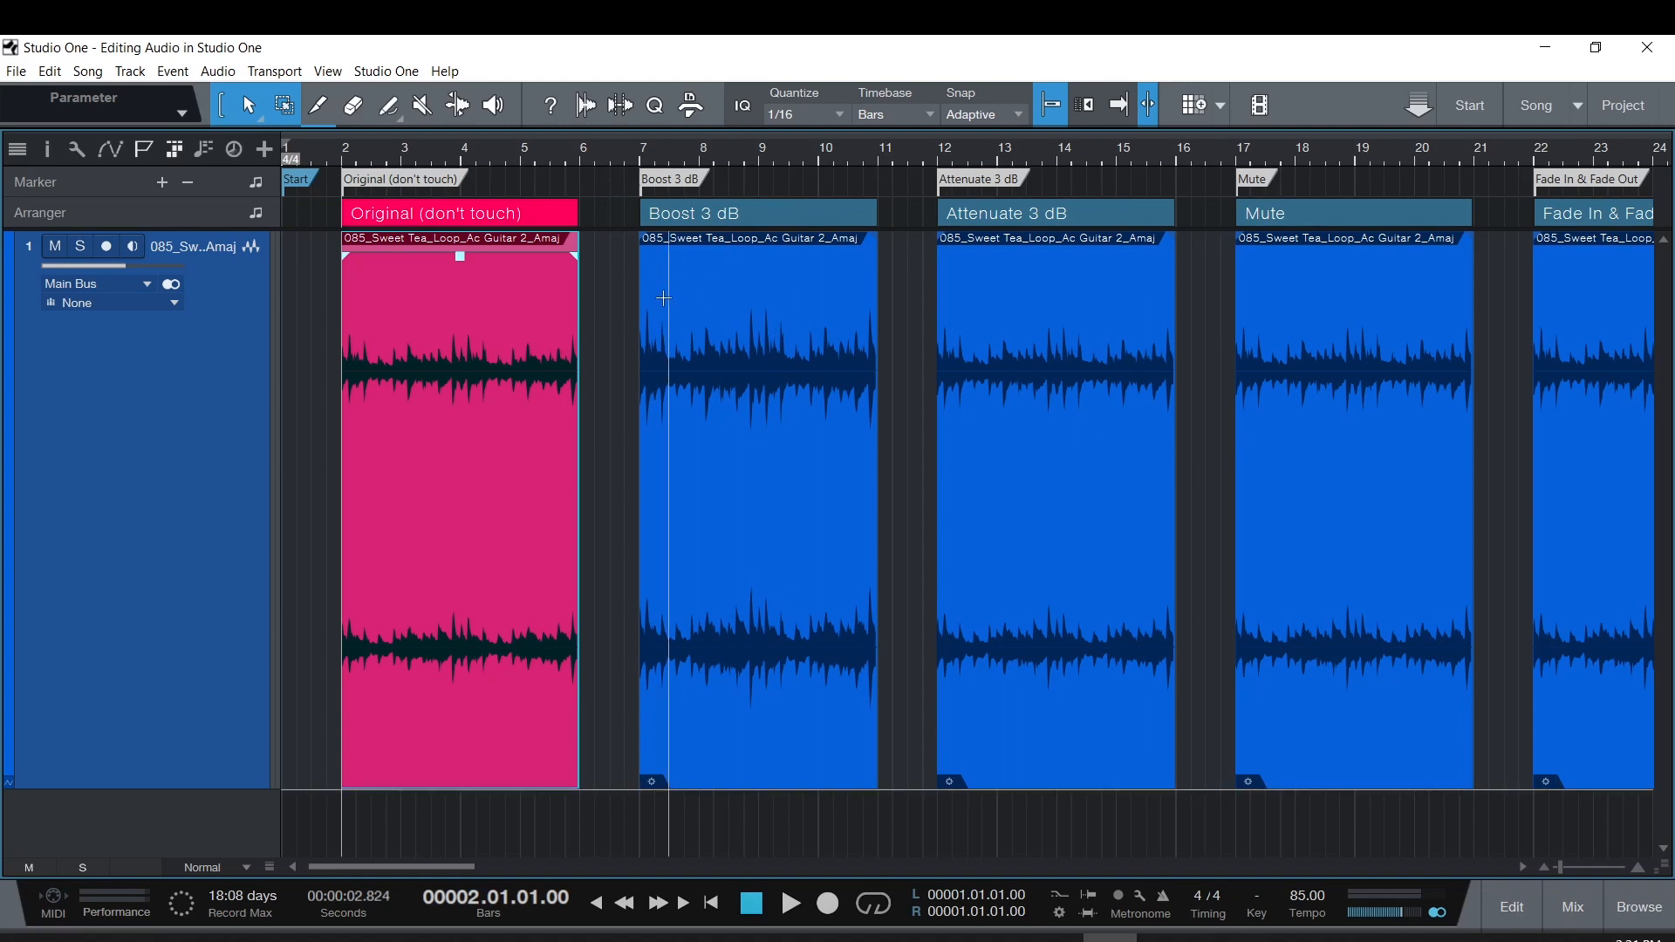
left_click(792, 573)
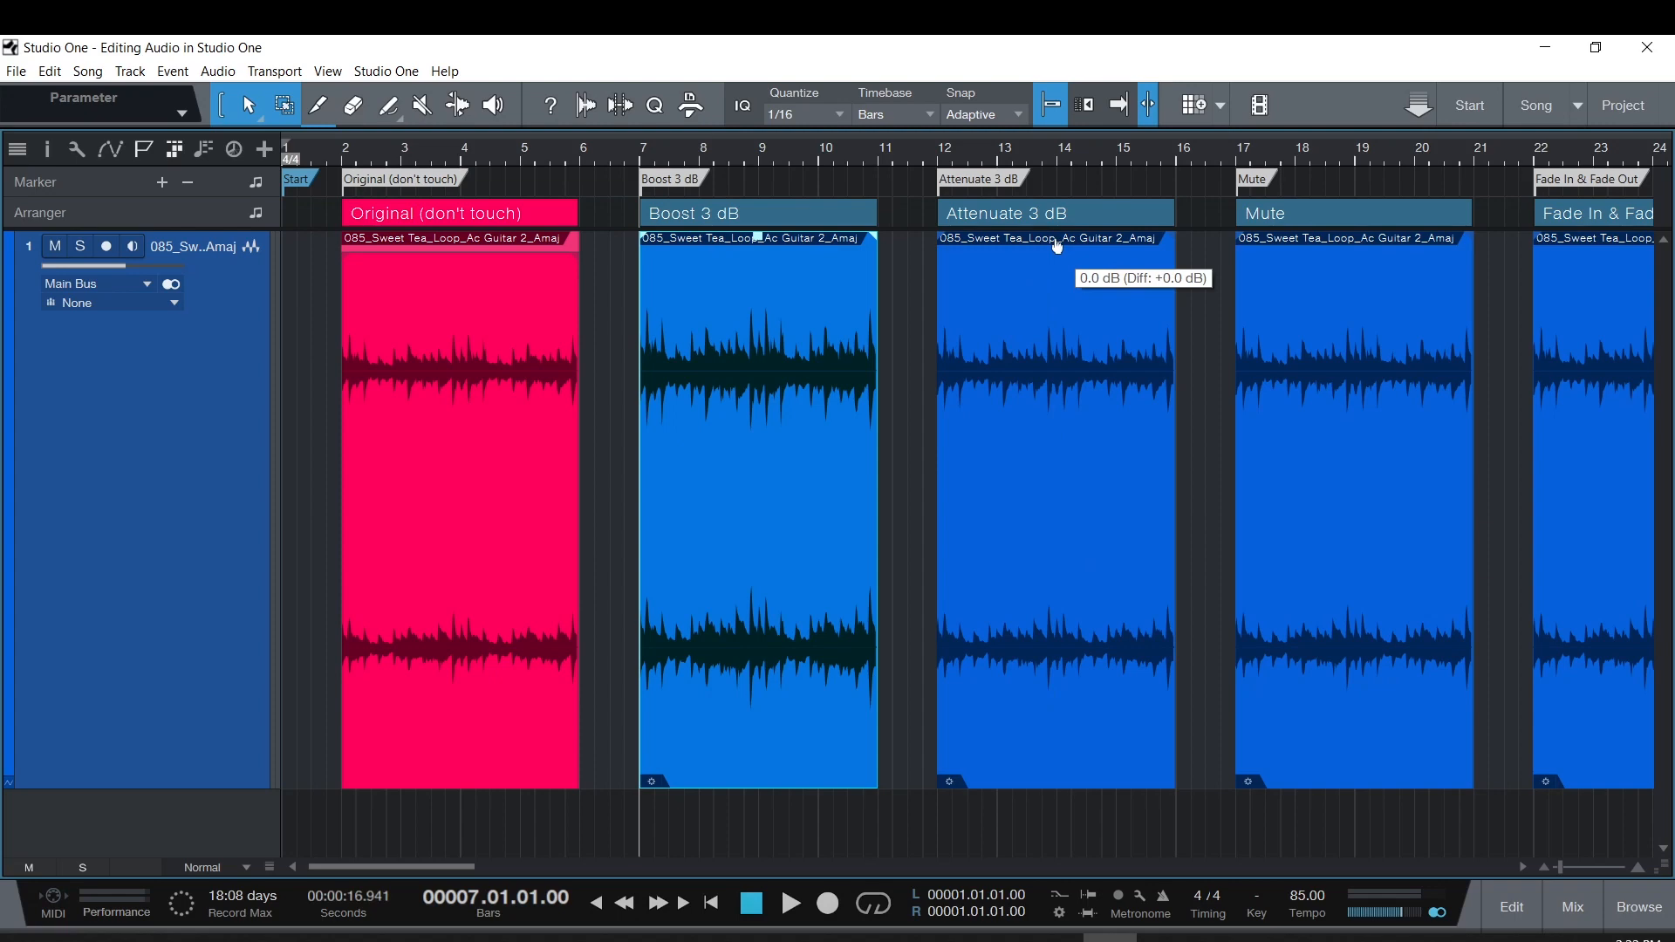
left_click_drag(1057, 248, 1061, 289)
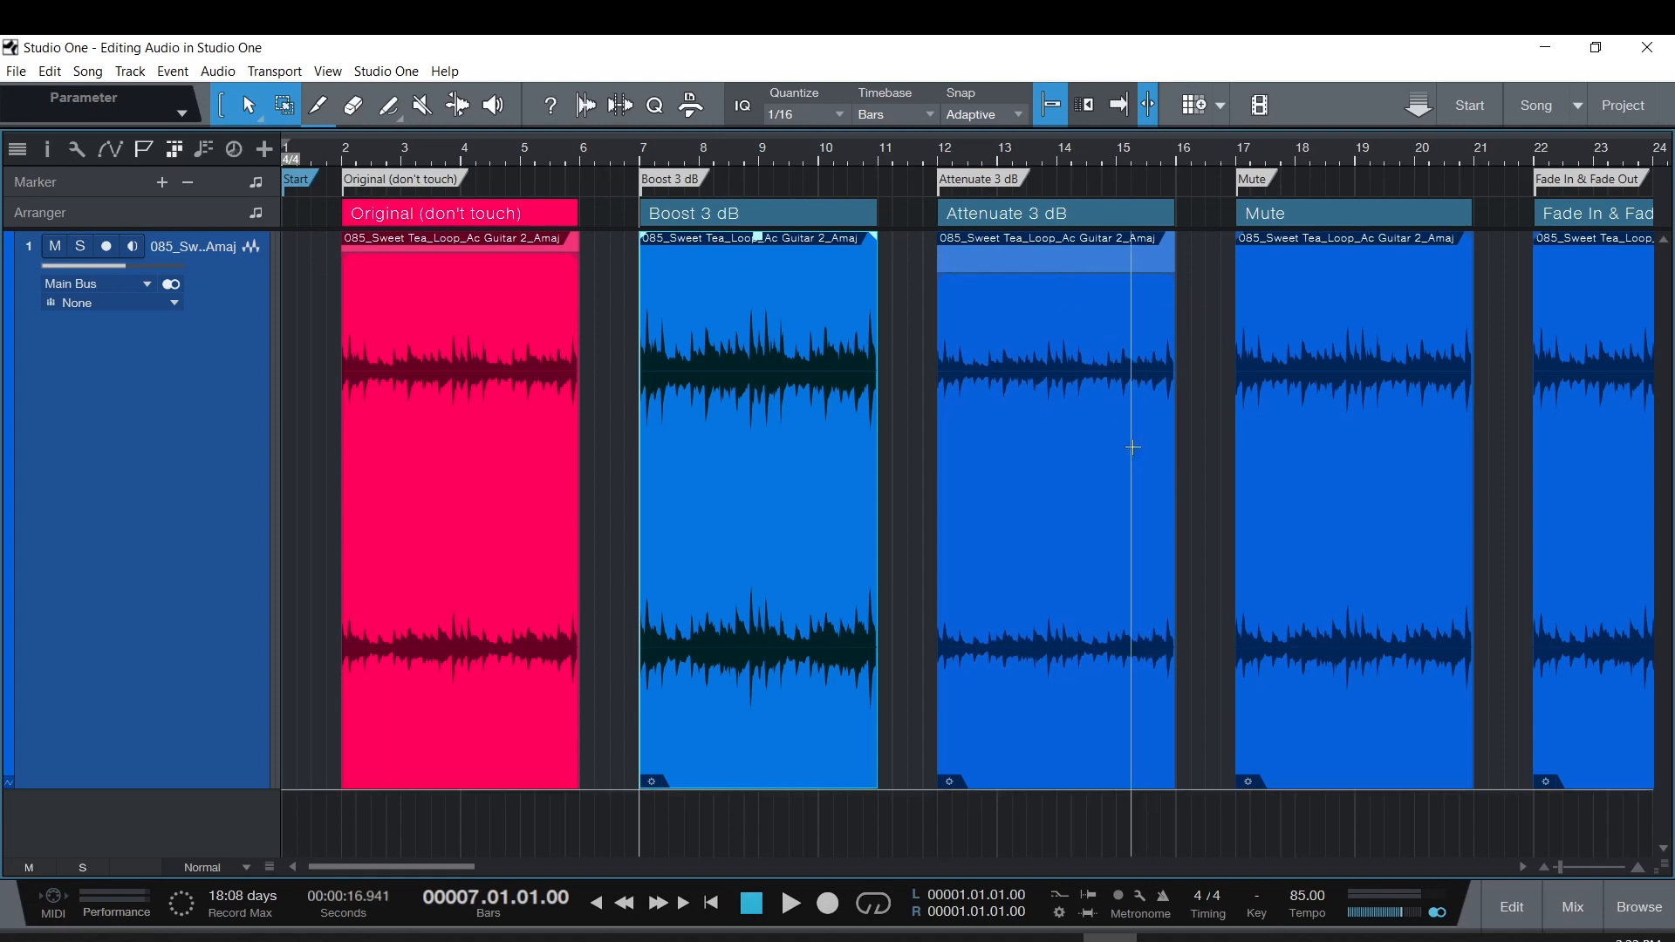
Mute the event in the Mute section at bar 17 with the Mute tool and return to the Arrow tool.
left_click(1523, 866)
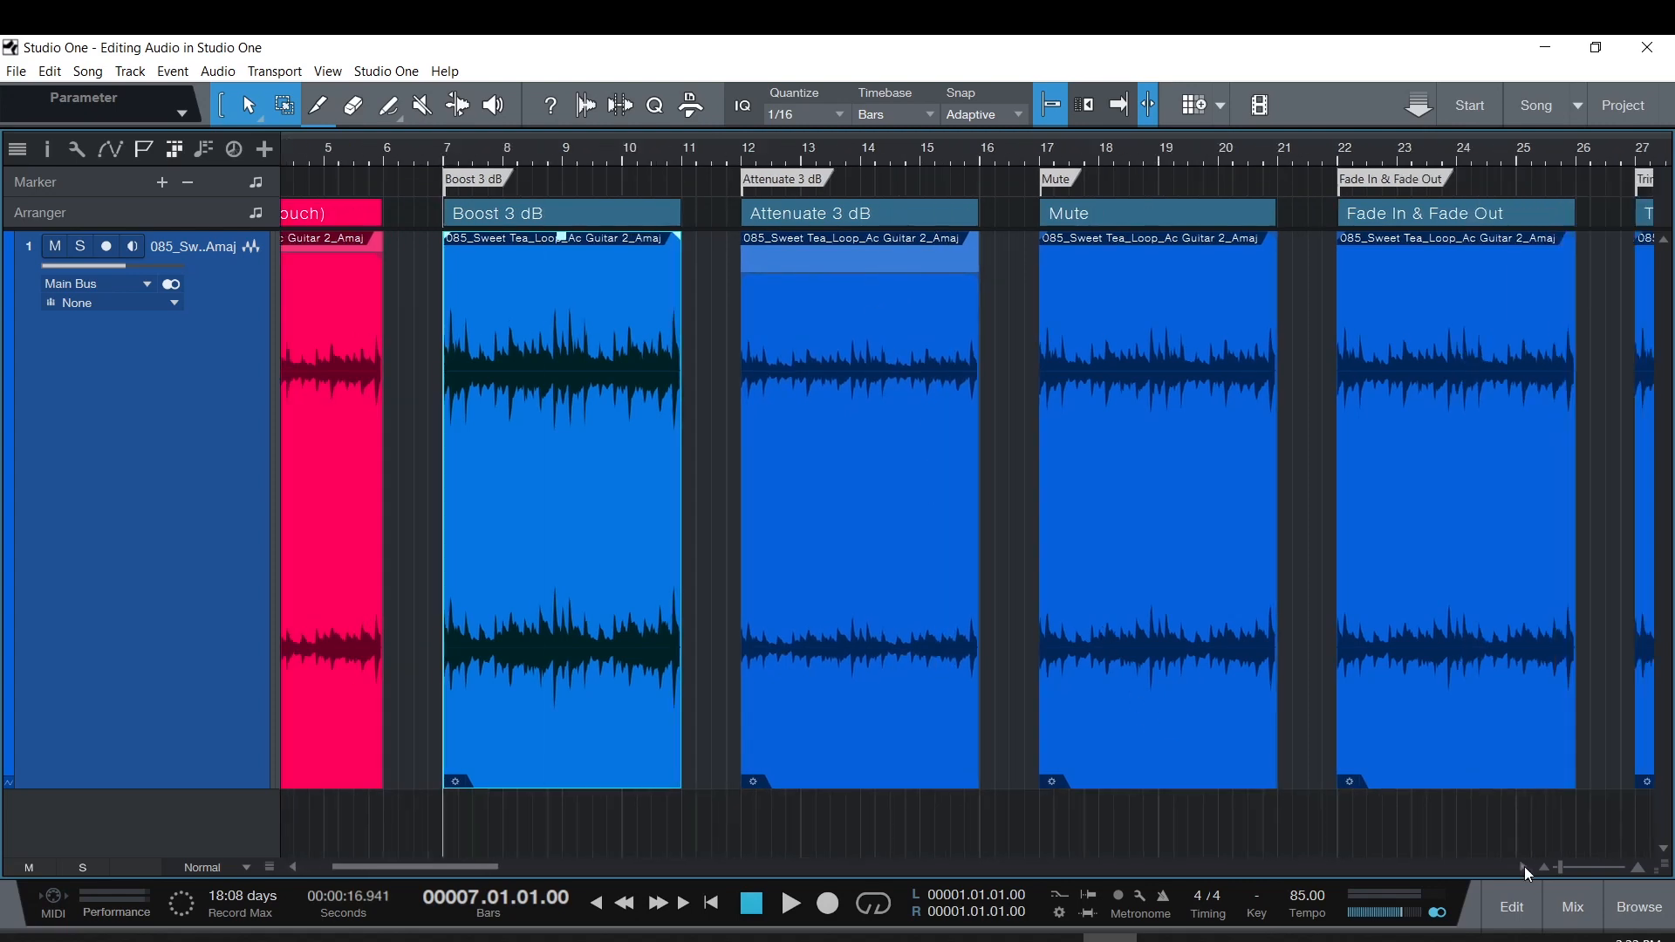
left_click(1524, 866)
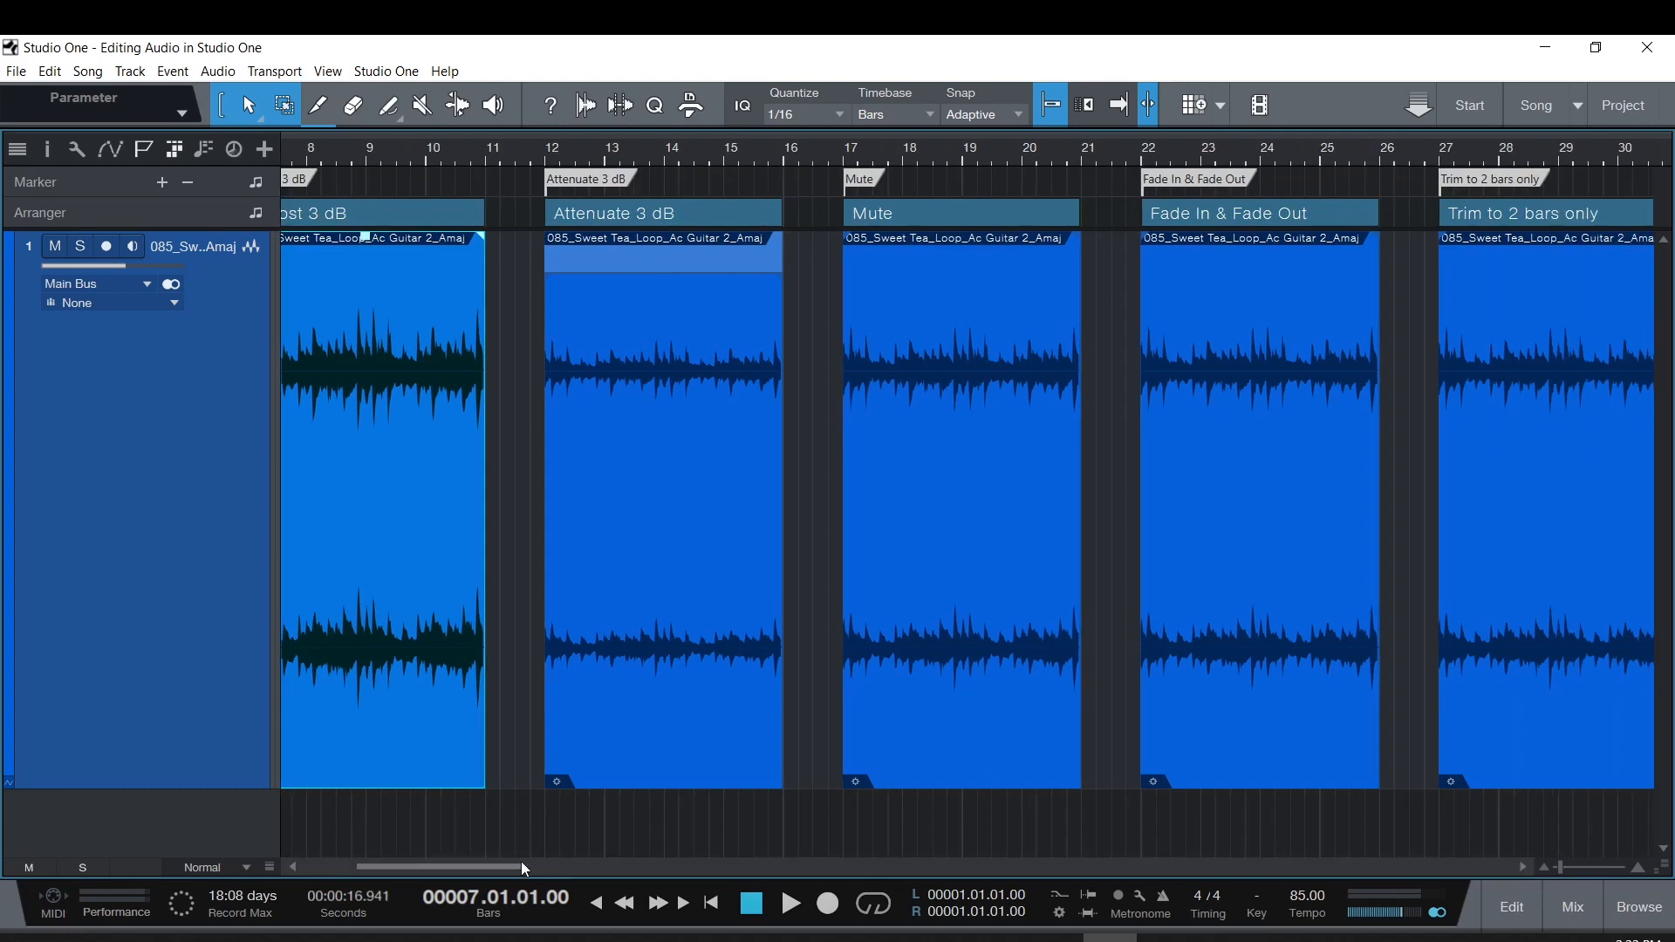
mouse_move(510, 862)
left_mouse_down()
mouse_move(447, 860)
mouse_move(484, 866)
left_mouse_up()
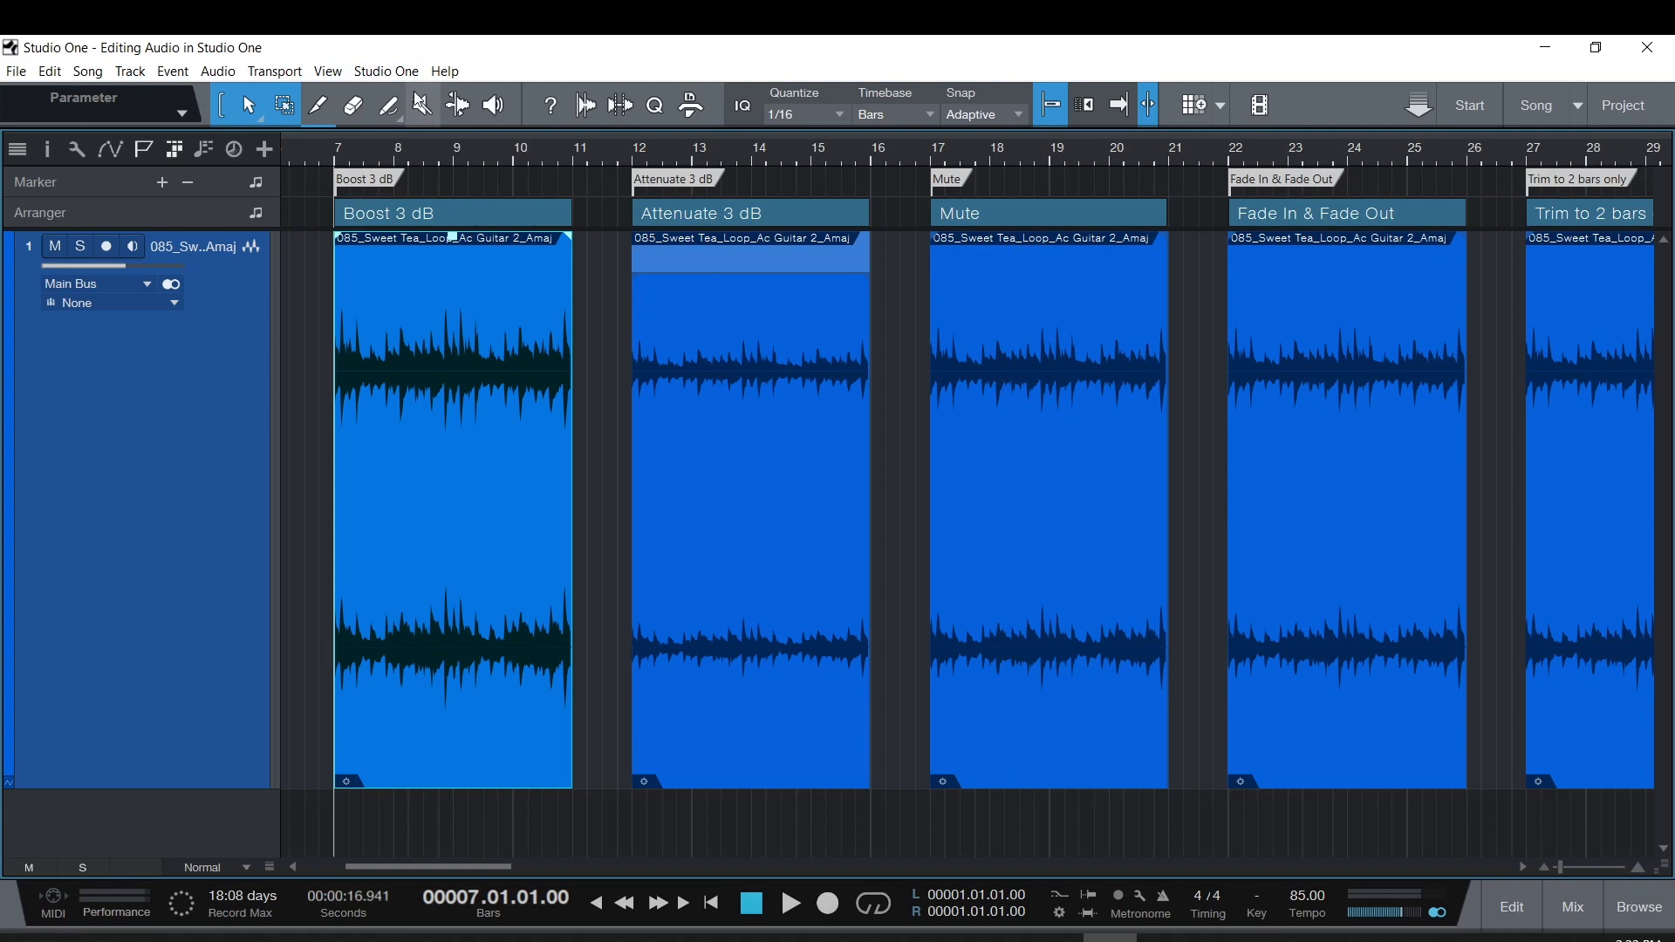
left_click(420, 107)
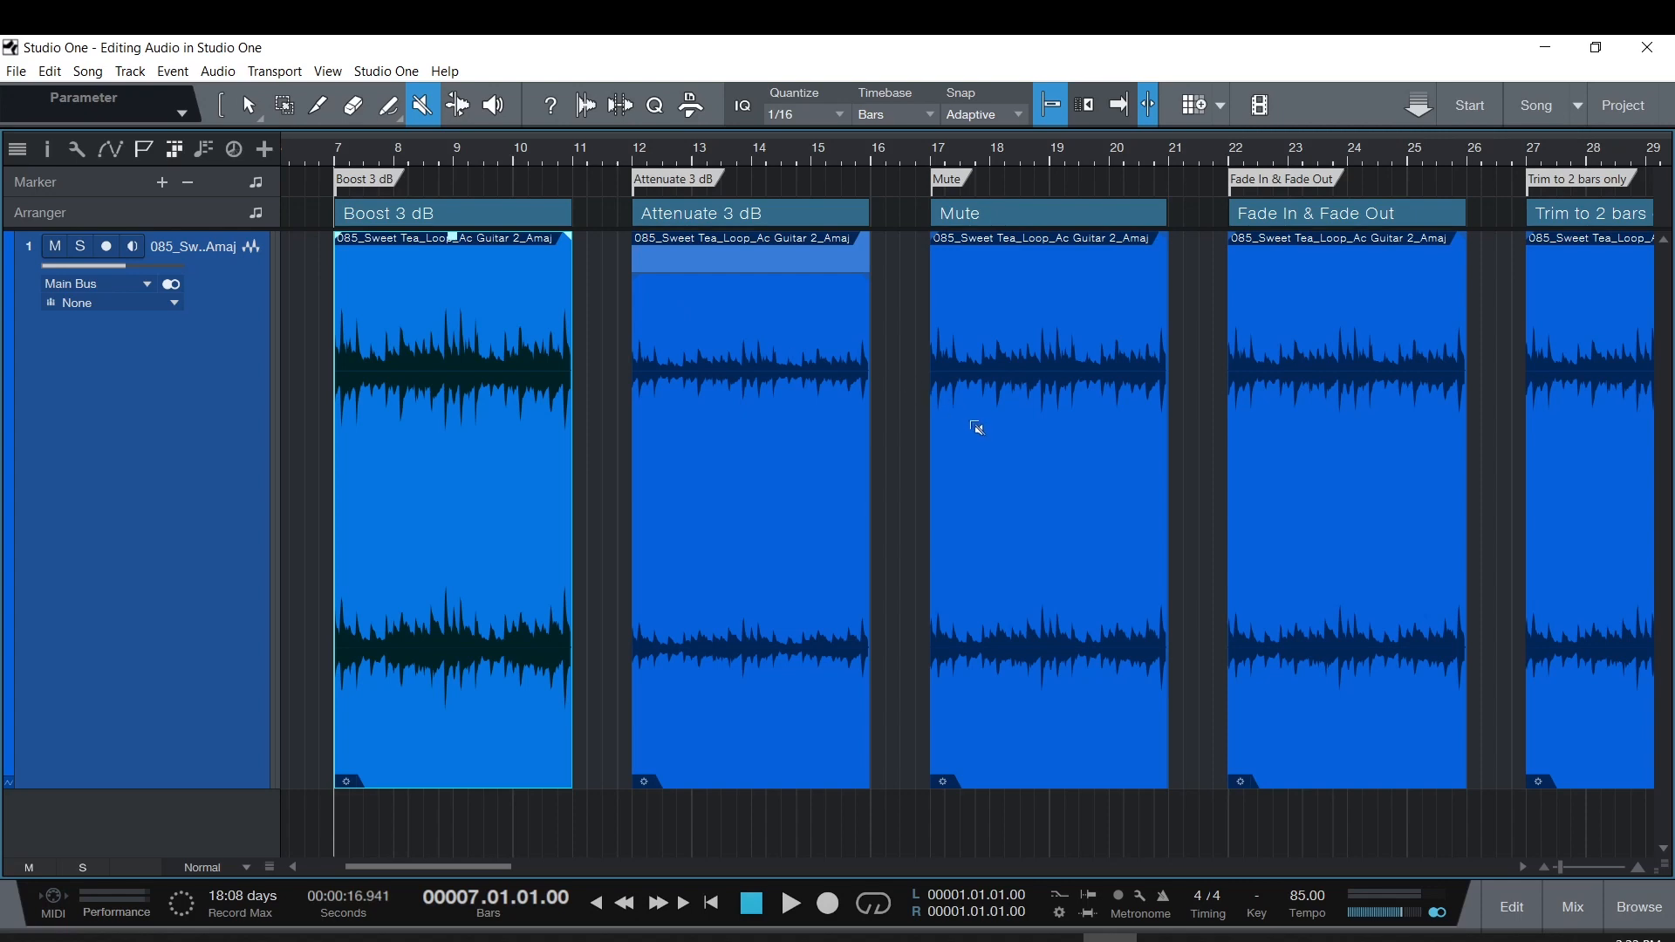
left_click(1014, 443)
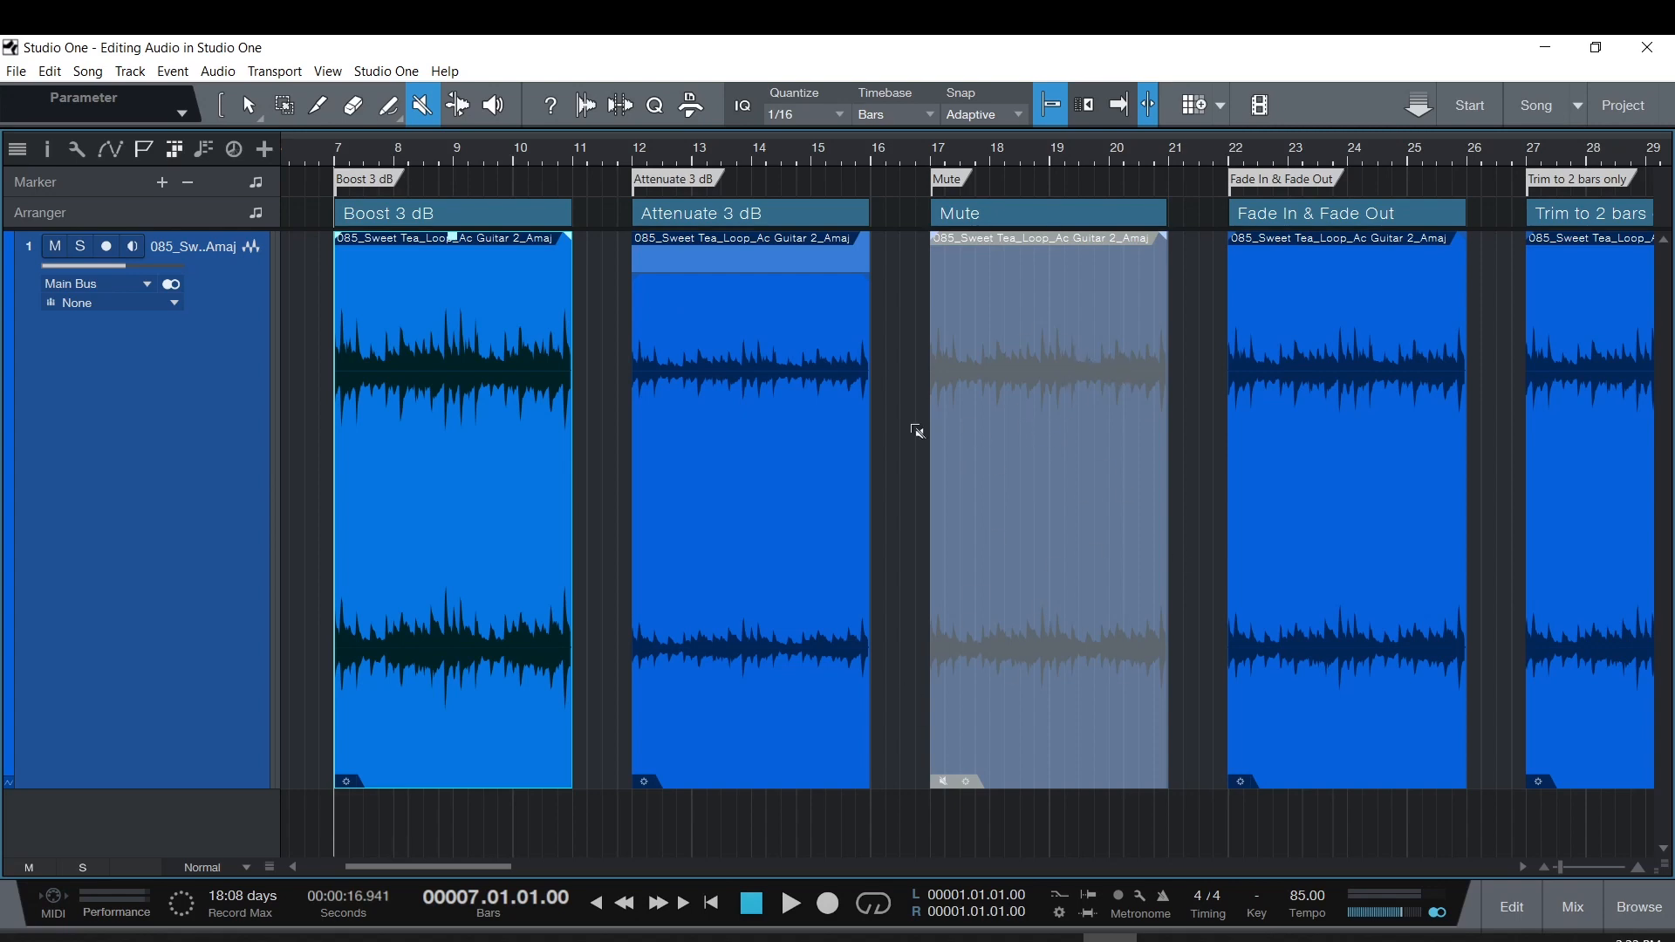
scroll(1531, 869, "right", 6)
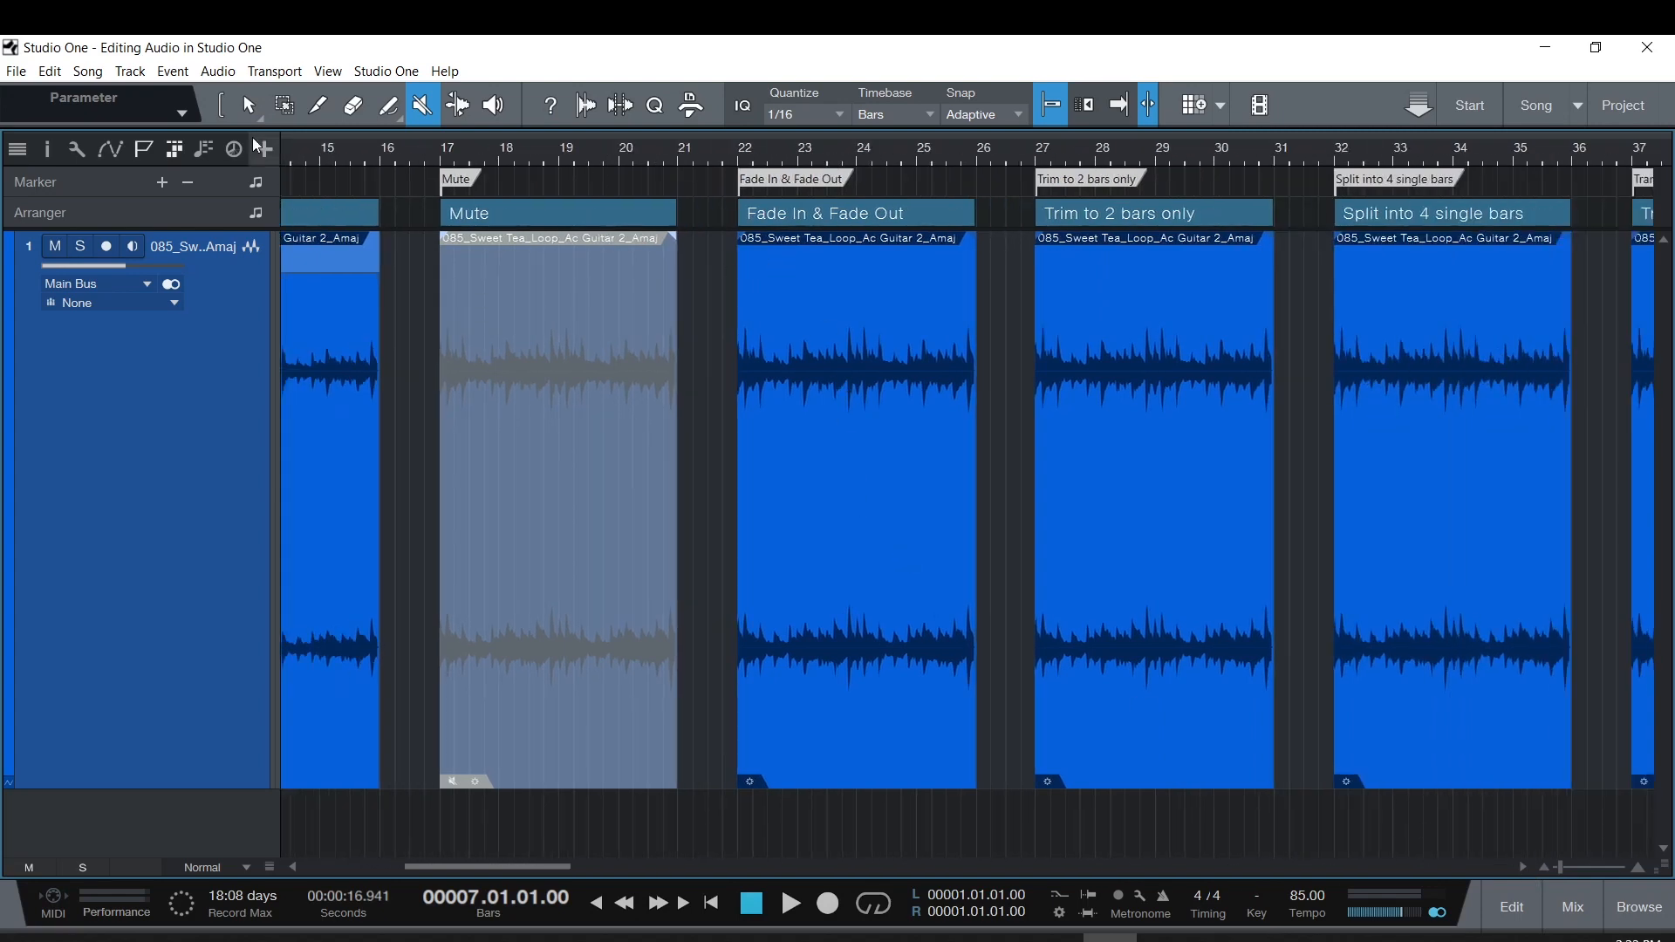
left_click(243, 106)
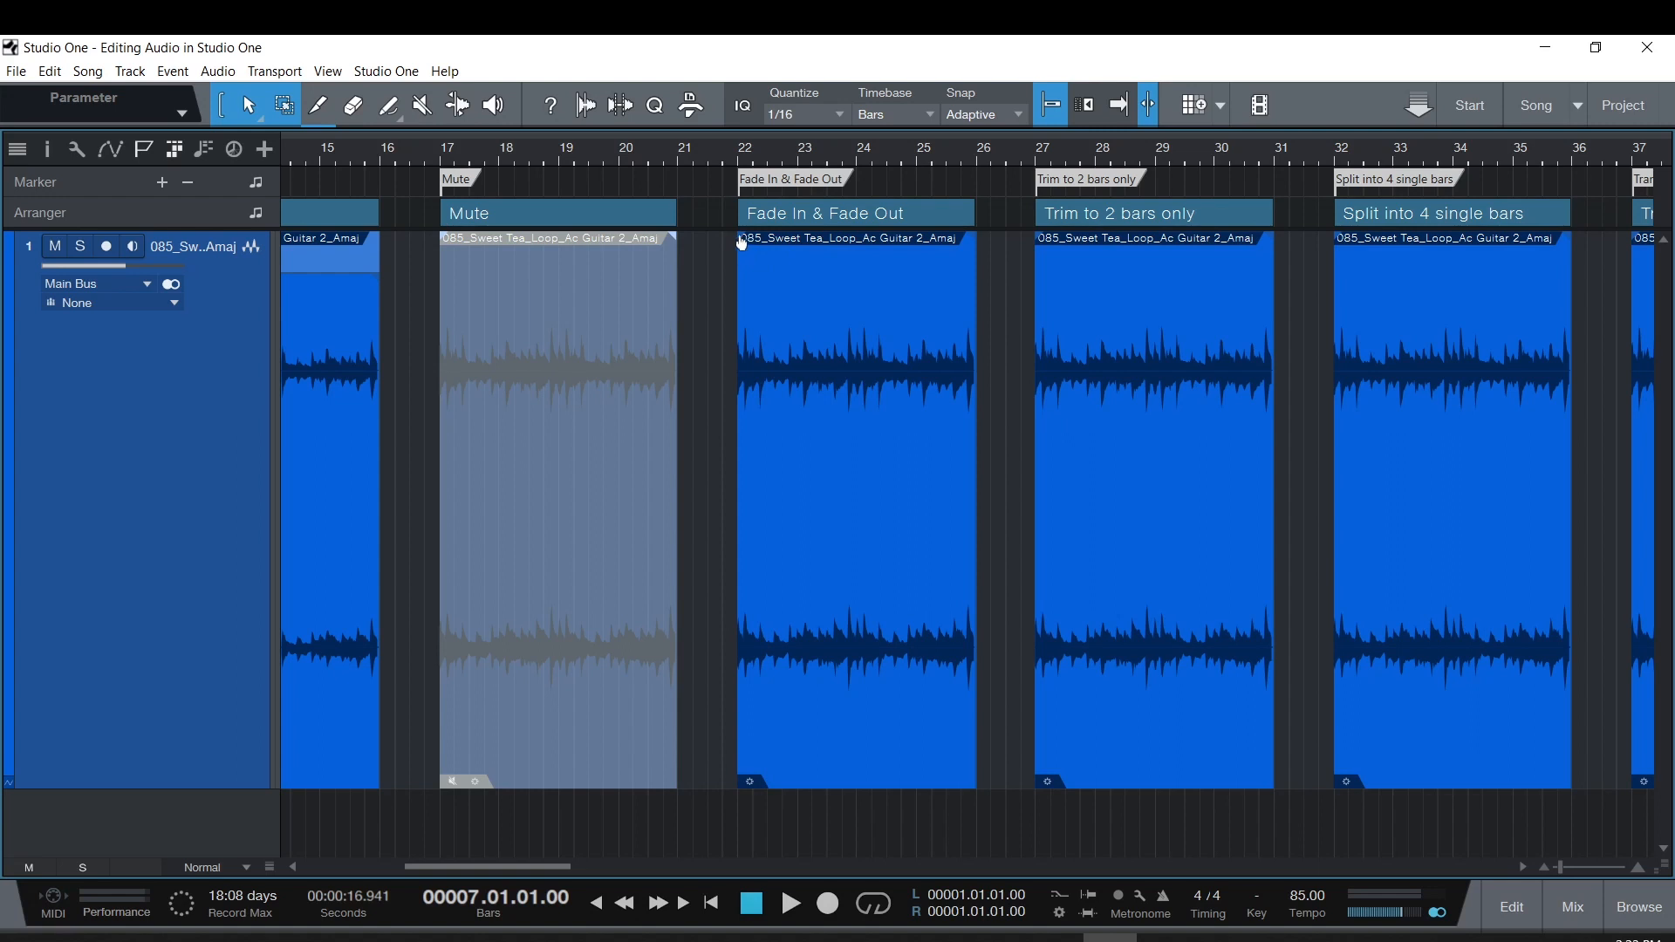
Add a very short fade-out to the end of the Fade In & Fade Out event and bend its curve.
mouse_move(742, 243)
left_mouse_down()
mouse_move(761, 249)
mouse_move(742, 249)
left_mouse_up()
left_click_drag(976, 244, 976, 247)
left_click_drag(1557, 867, 1567, 865)
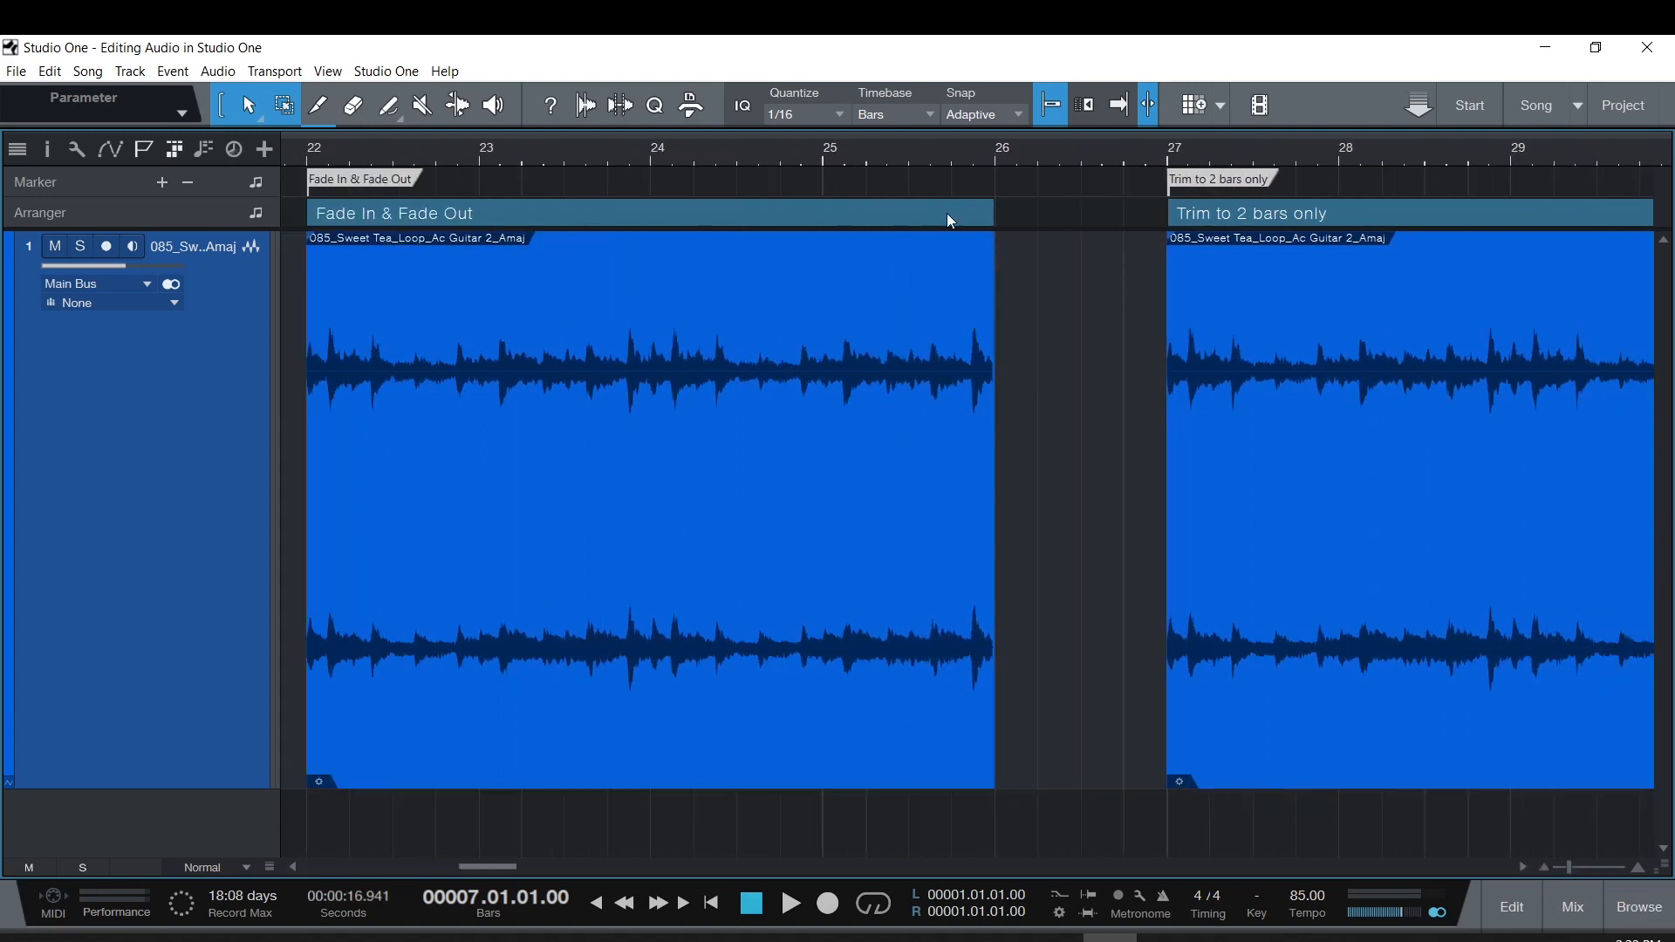
left_click_drag(992, 243, 987, 248)
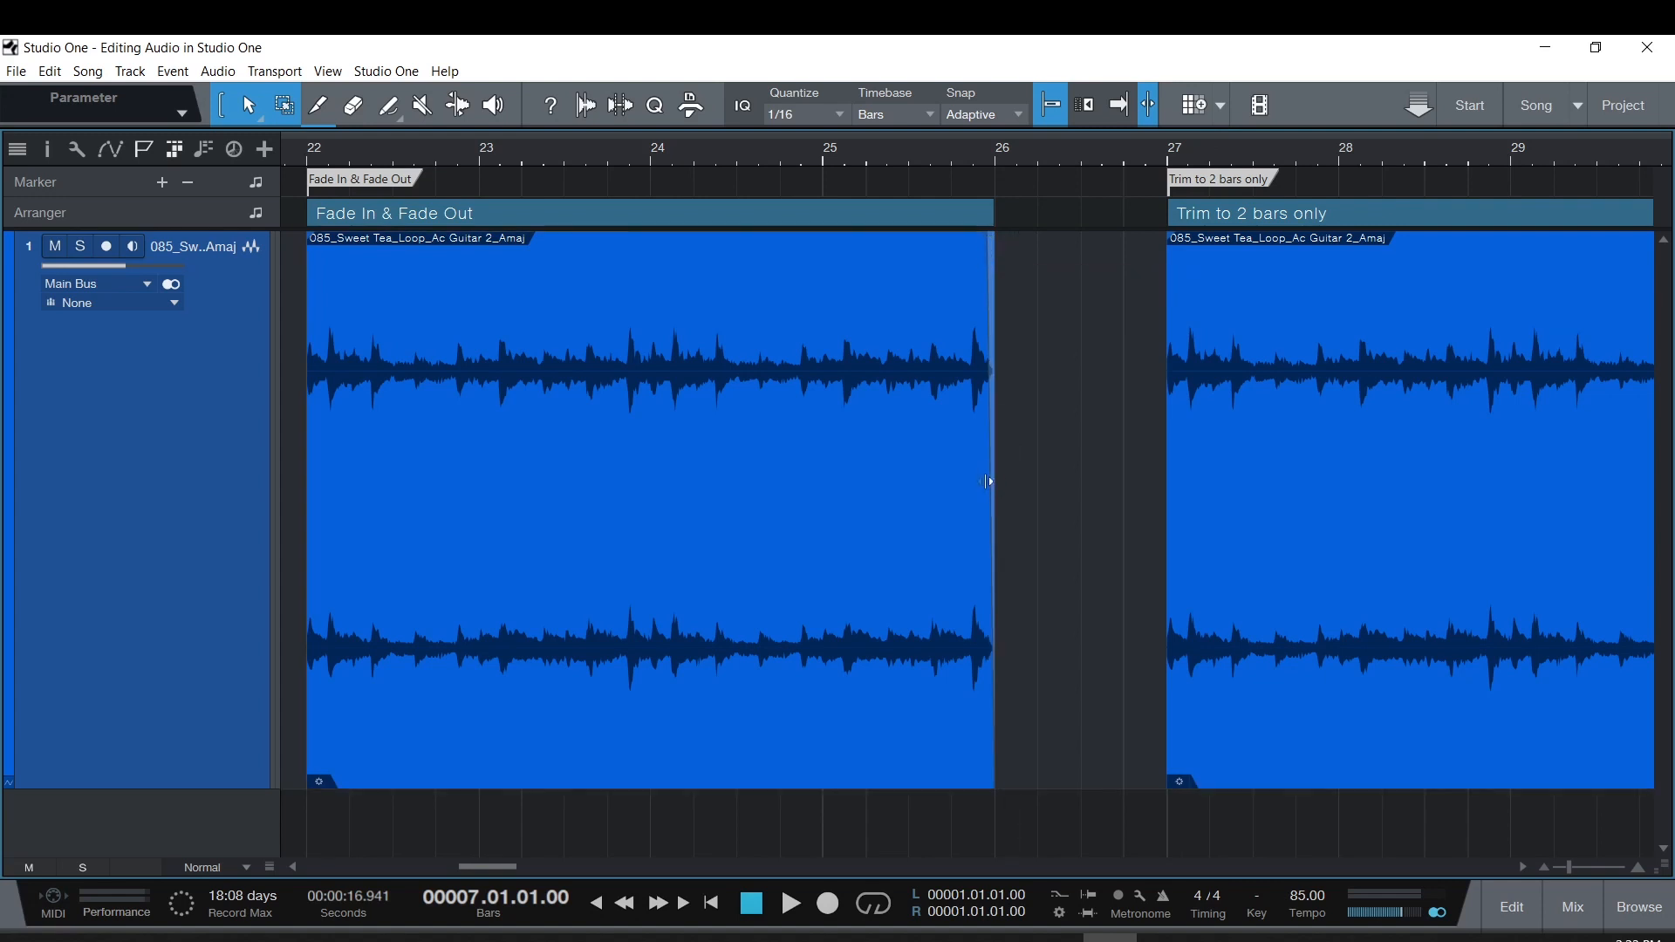
left_click_drag(987, 482, 986, 482)
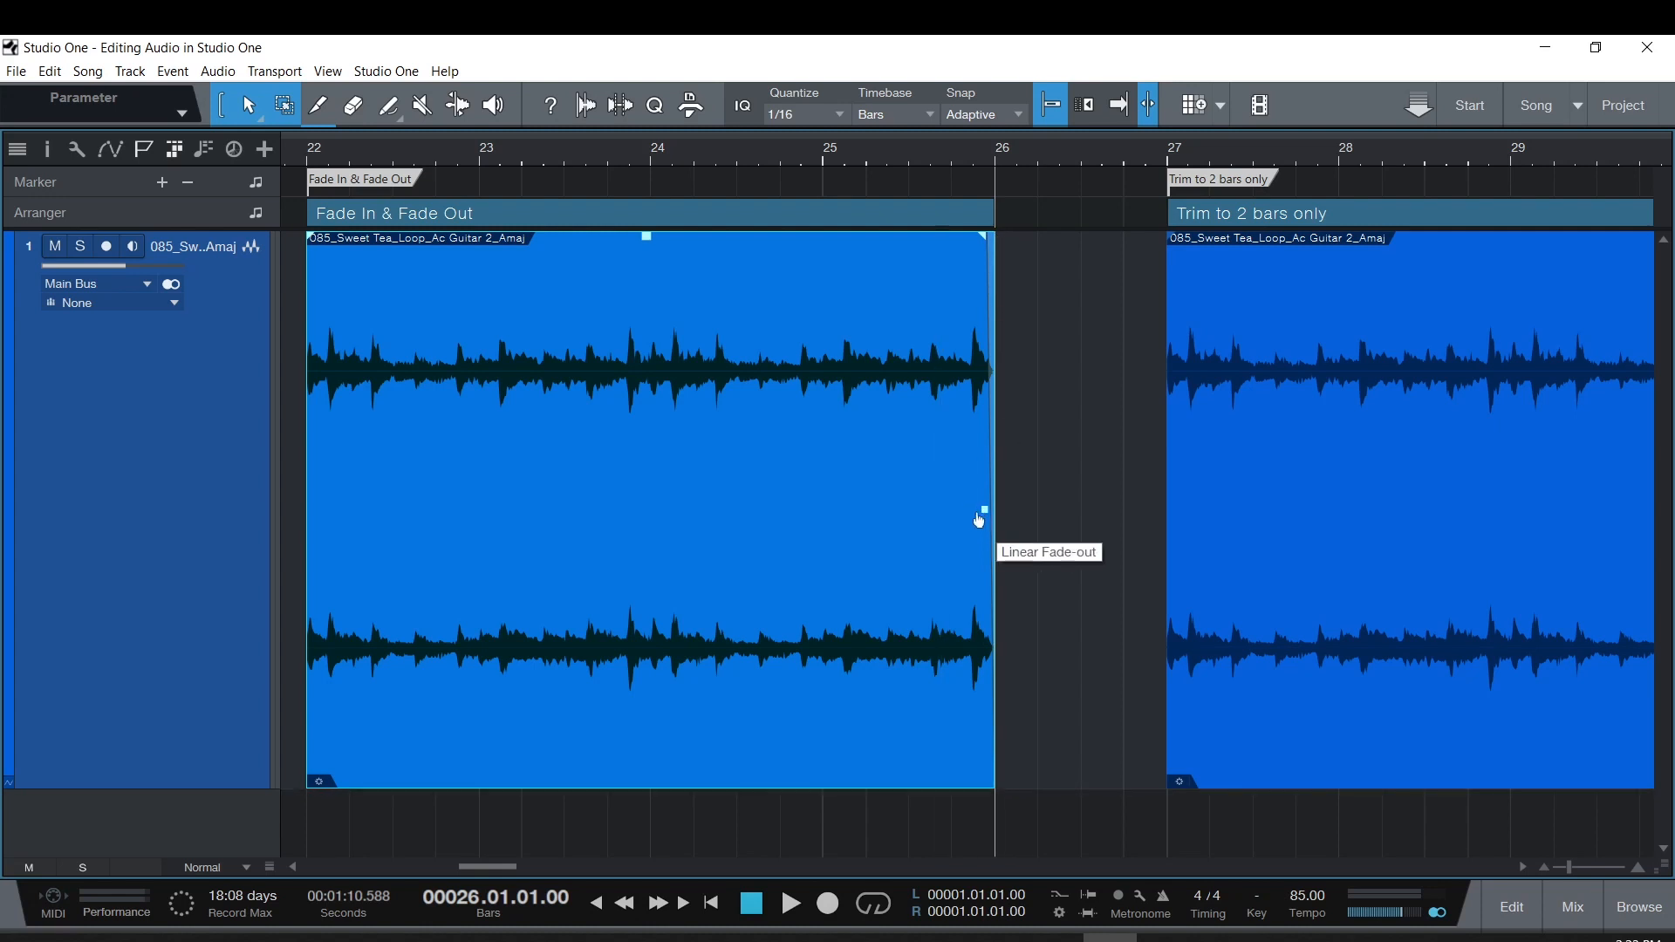
left_click_drag(984, 515, 913, 561)
Add a linear fade-in over about the first 0.7 bar of the Fade In & Fade Out event.
mouse_move(315, 242)
left_mouse_down()
mouse_move(326, 251)
mouse_move(302, 264)
left_mouse_up()
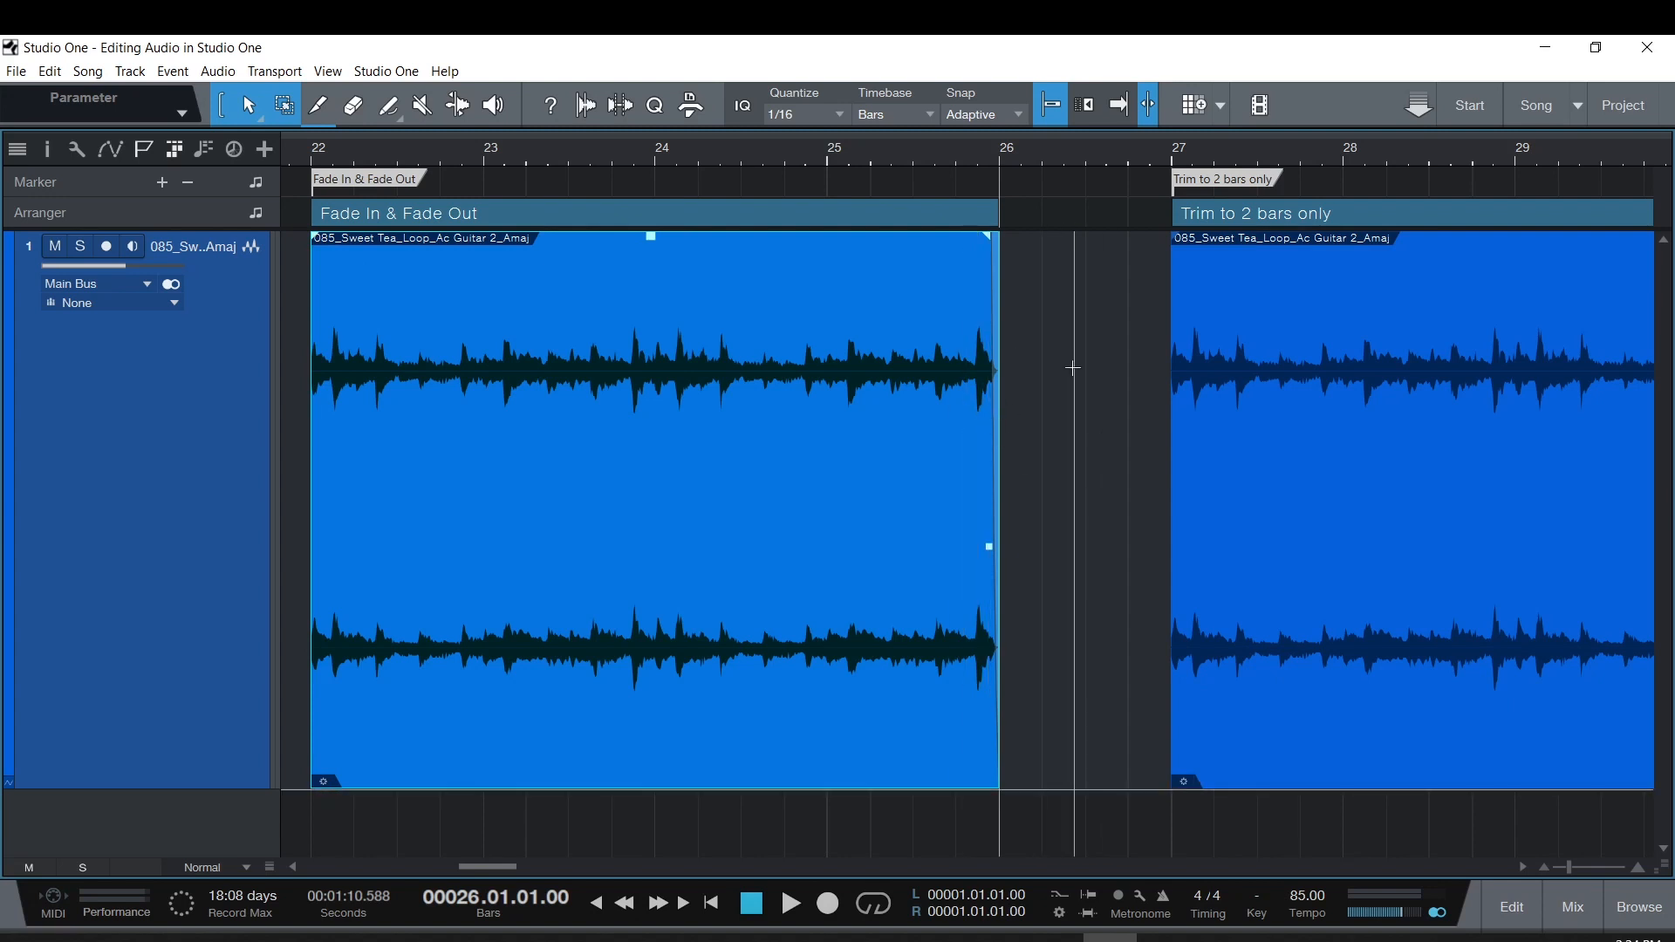
left_click_drag(1180, 247, 1178, 253)
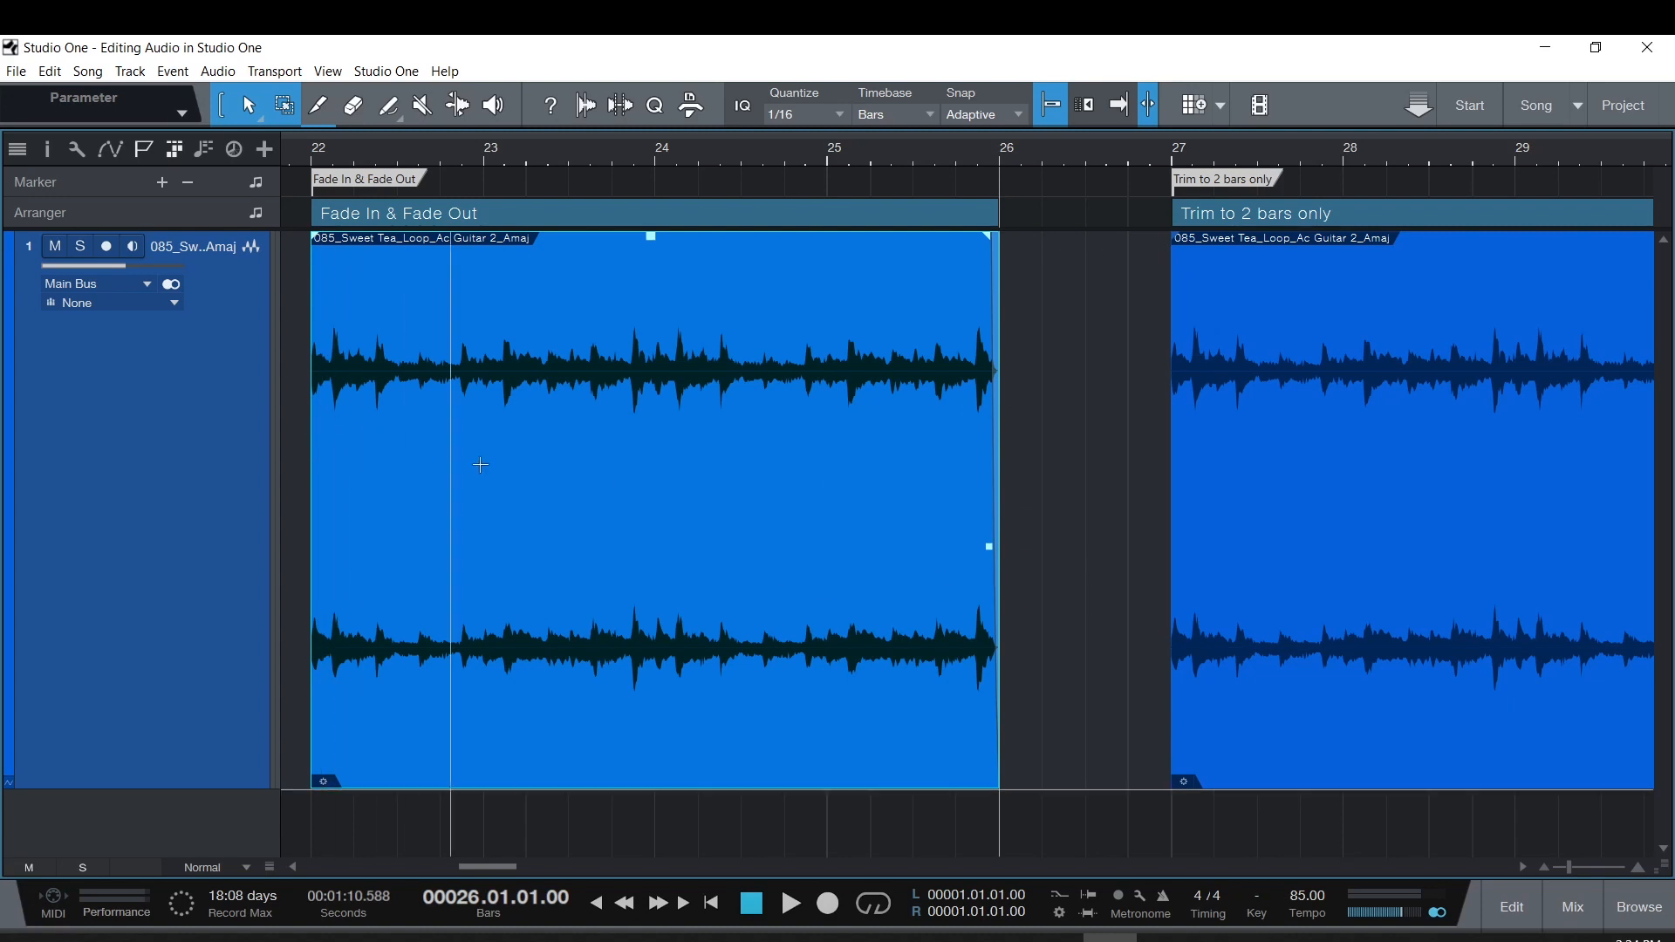
left_click_drag(316, 240, 436, 314)
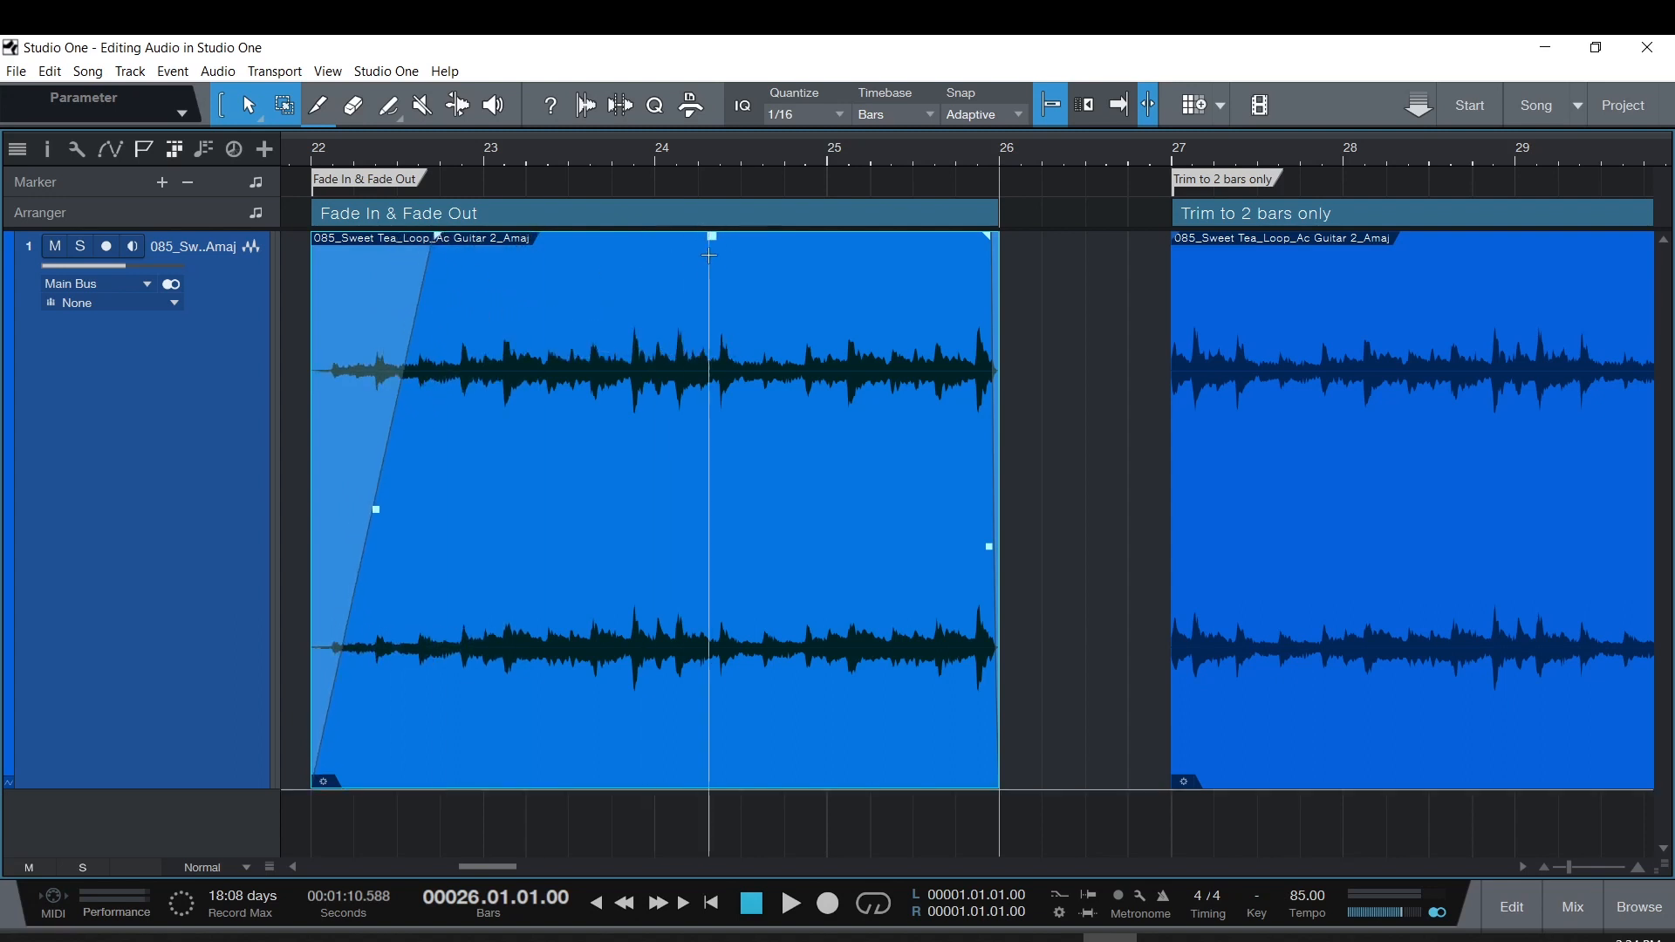
Remove the fade-out of the Fade In & Fade Out event, and try a lower gain before restoring it.
left_click_drag(711, 237, 711, 286)
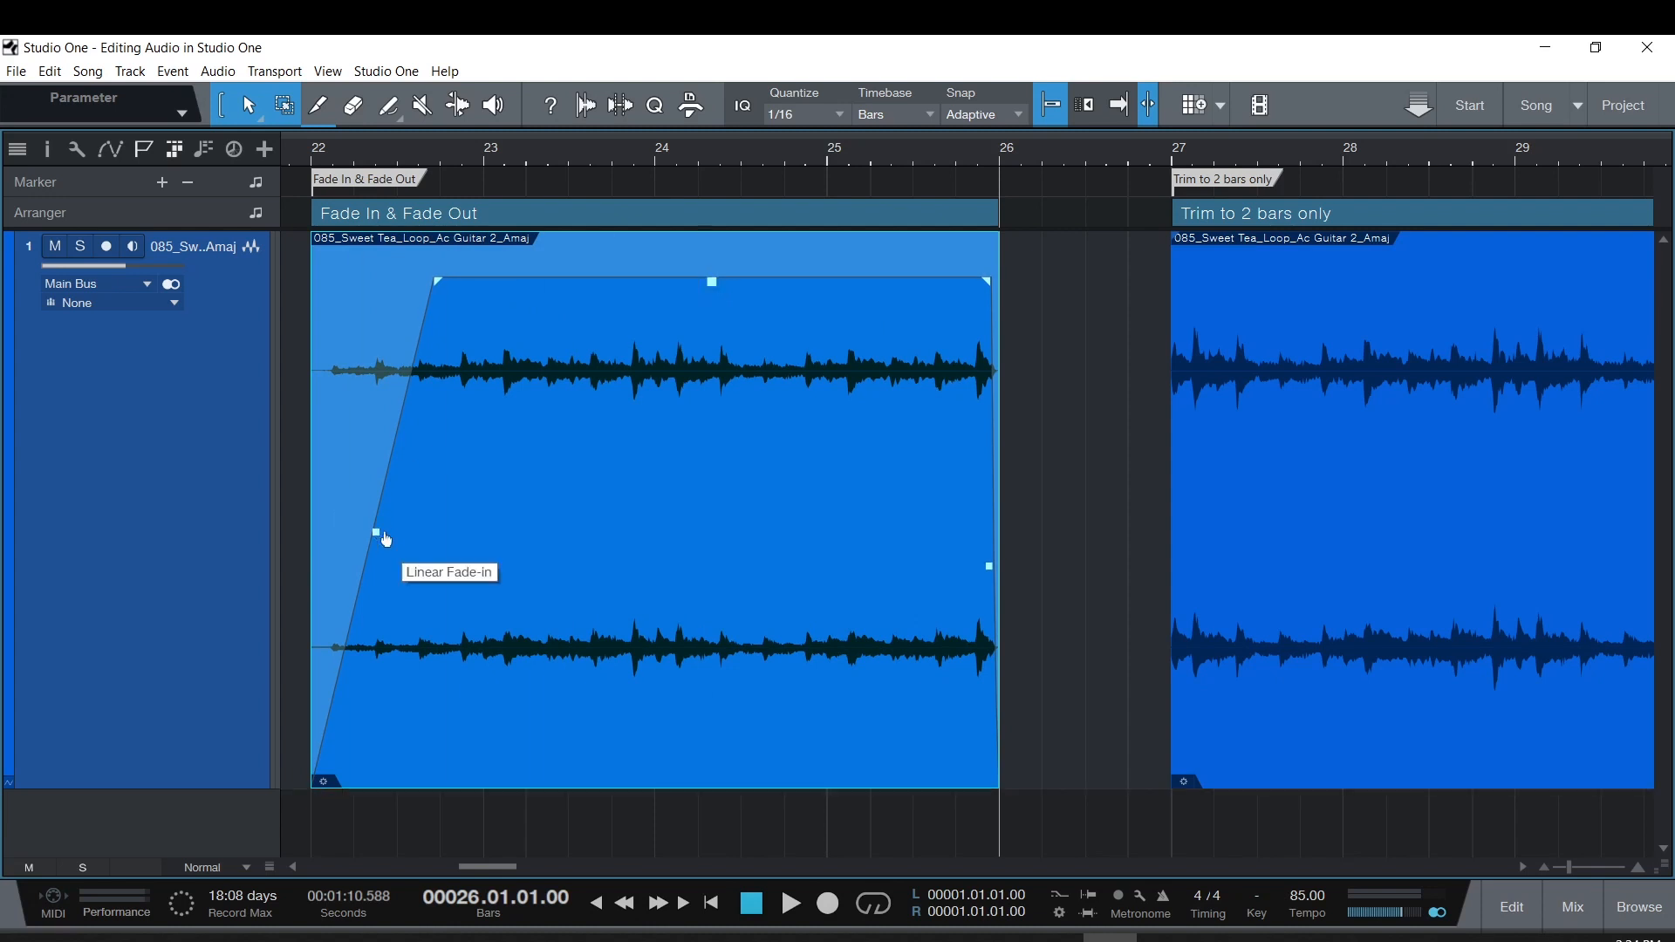
left_click_drag(995, 260, 1000, 260)
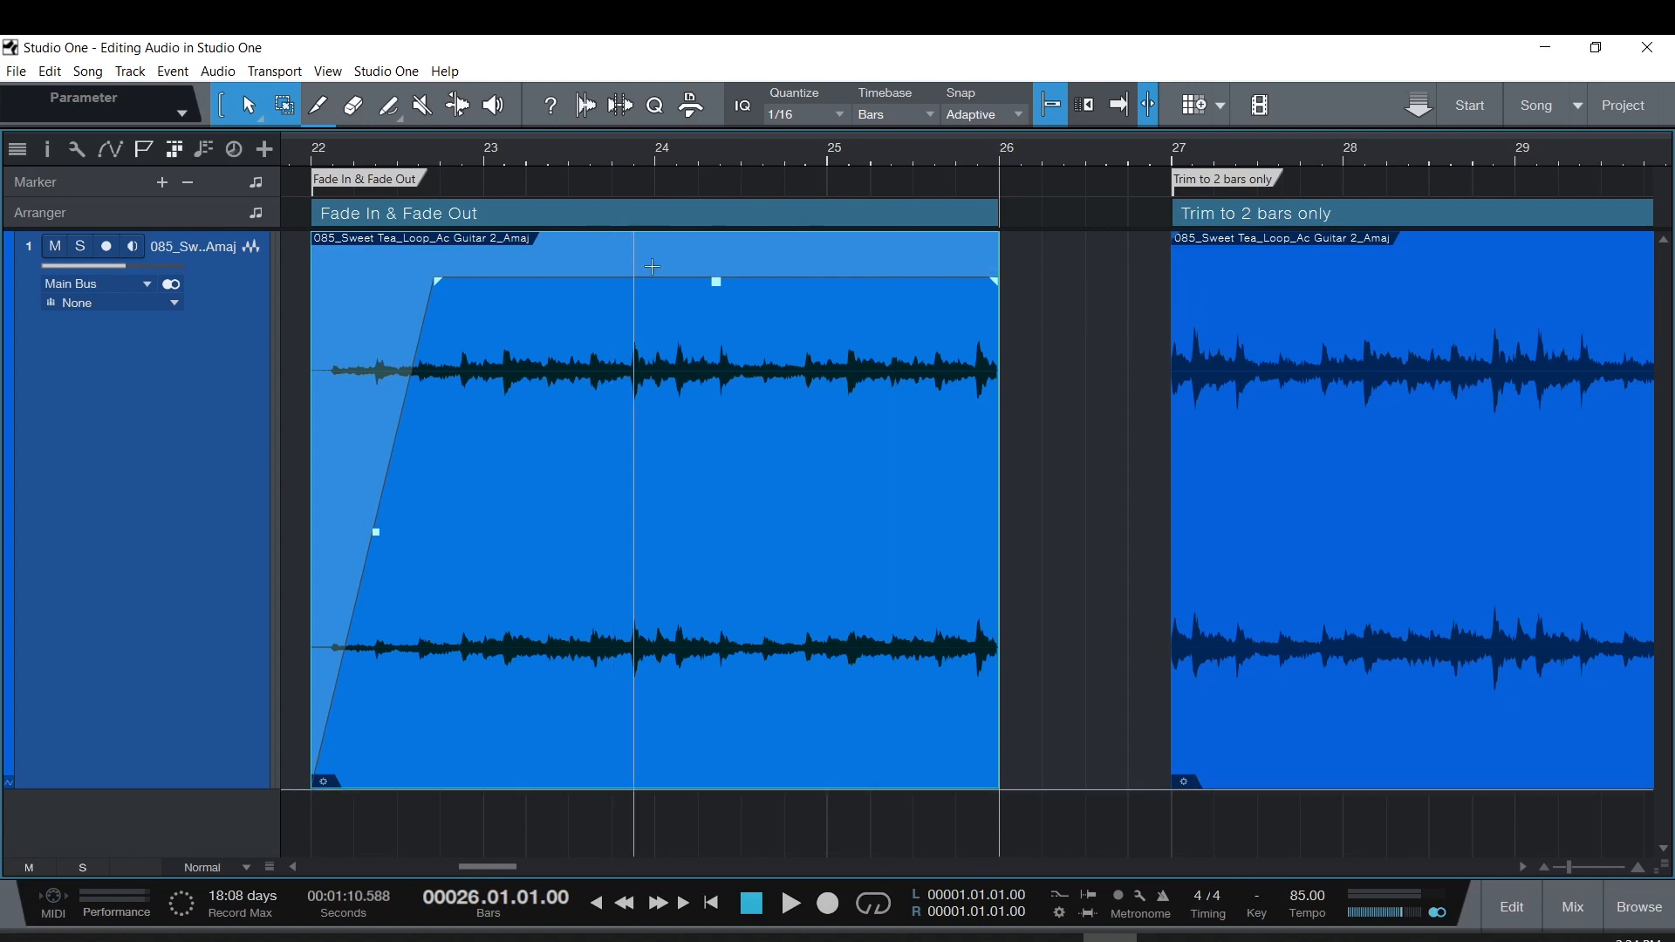
left_click_drag(717, 289, 719, 245)
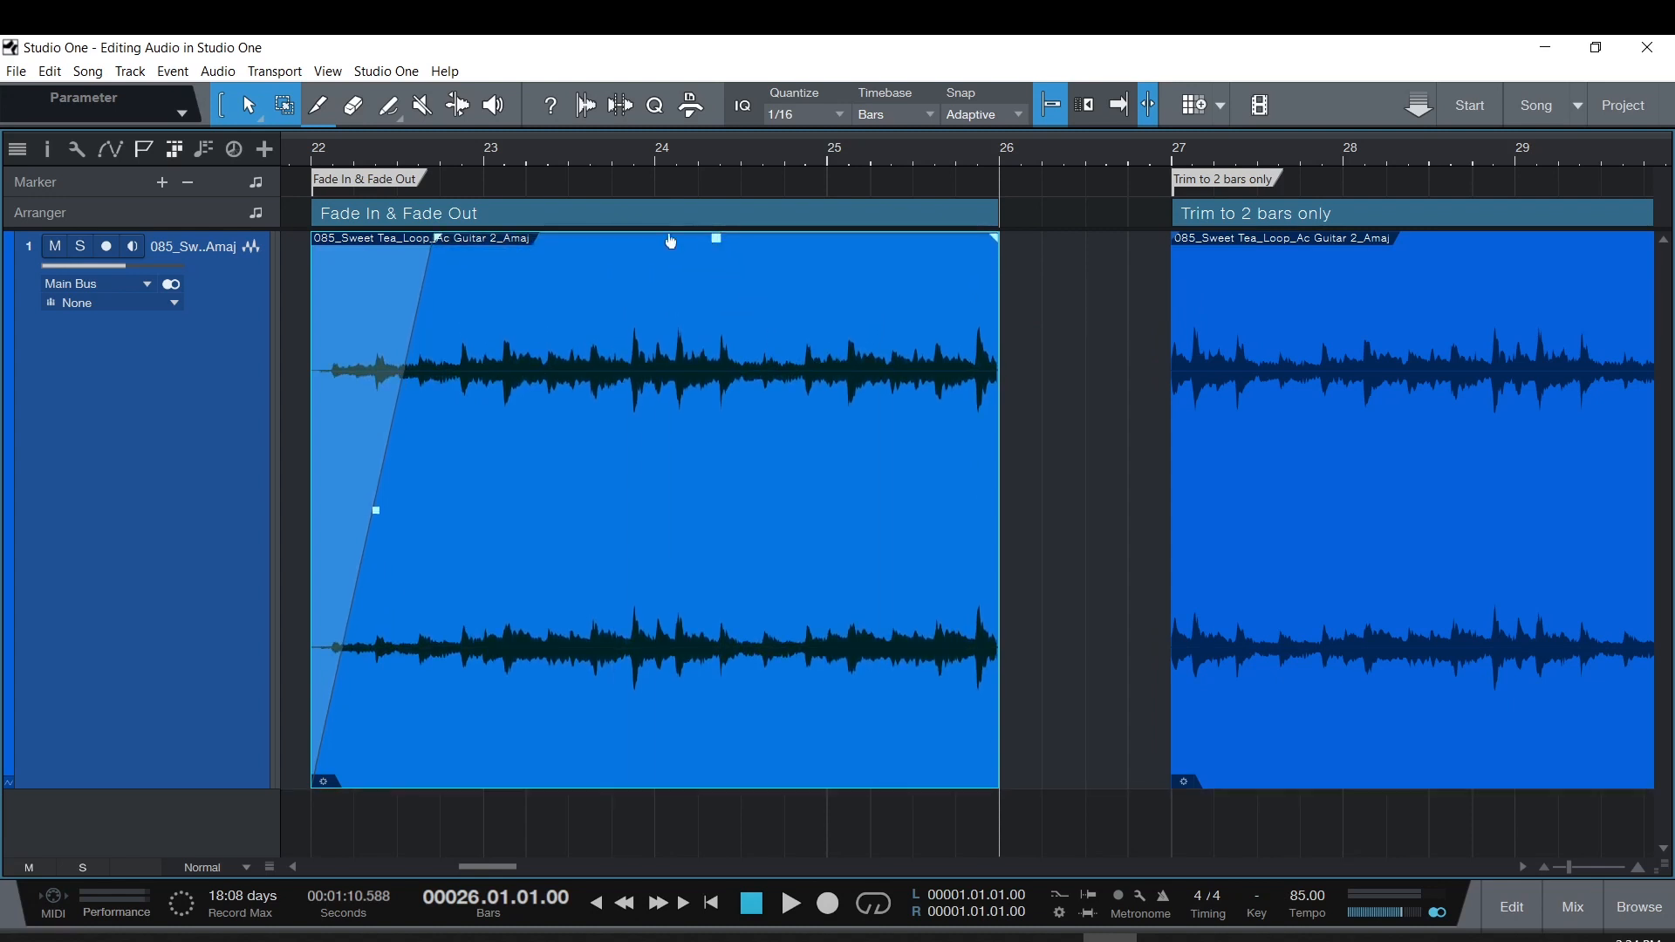
Shorten the fade-in of the Fade In & Fade Out event to a very short linear fade at bar 22.
mouse_move(384, 521)
left_mouse_down()
mouse_move(329, 487)
mouse_move(419, 543)
mouse_move(291, 482)
mouse_move(417, 548)
mouse_move(324, 492)
mouse_move(376, 536)
mouse_move(376, 510)
left_mouse_up()
left_click_drag(437, 241, 325, 260)
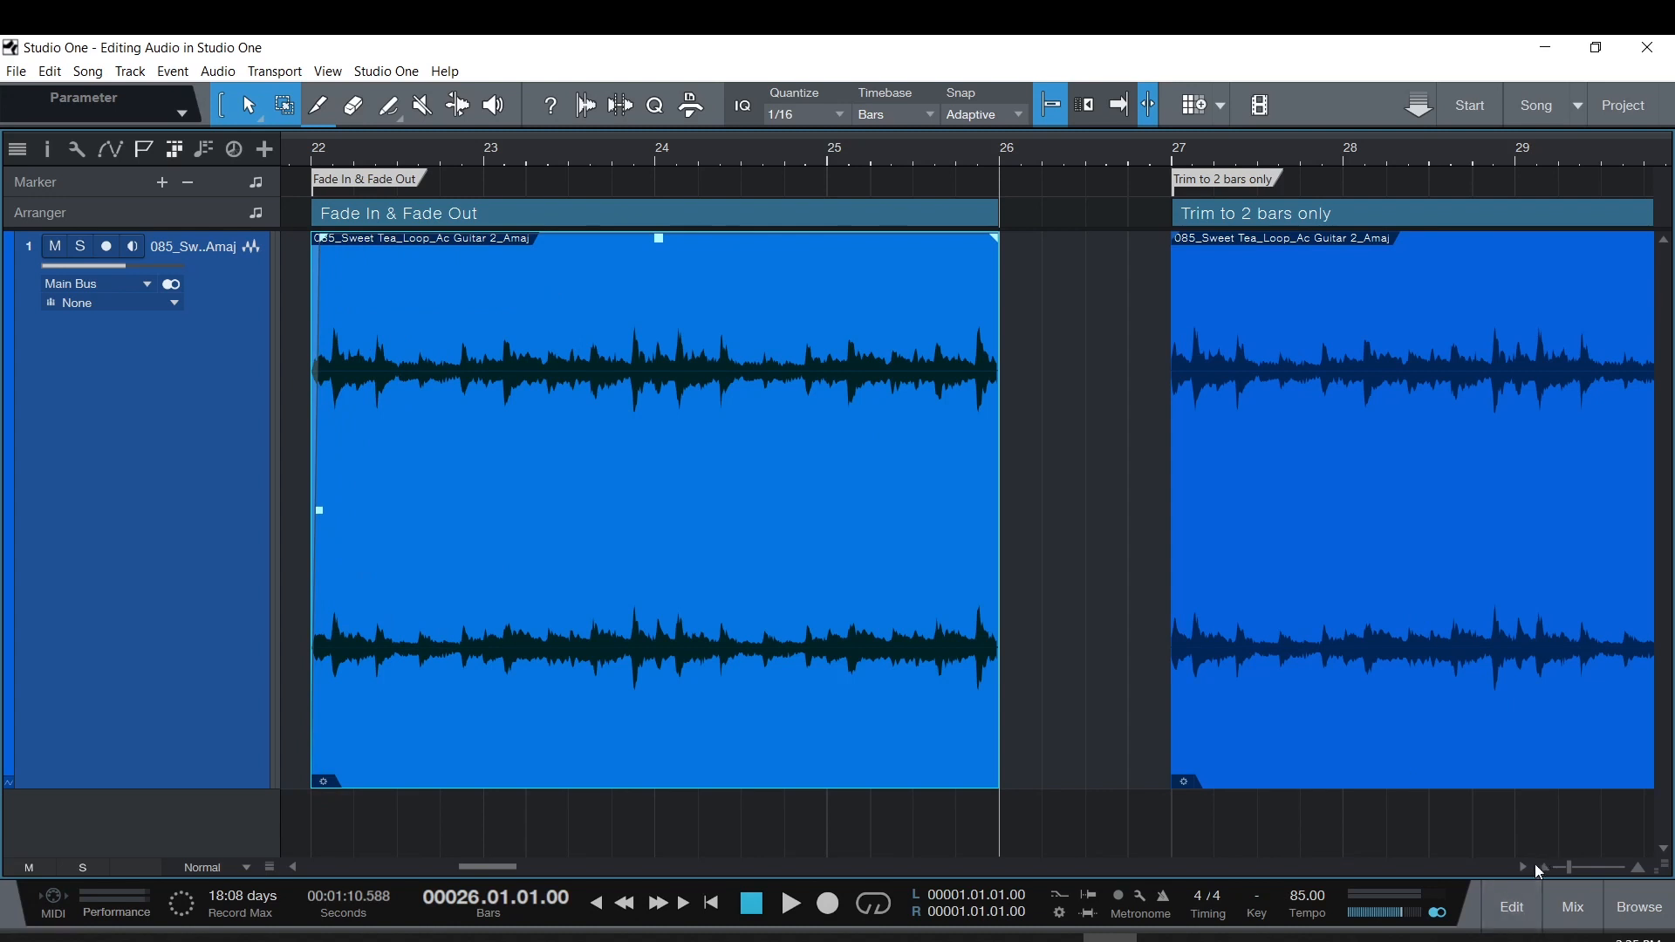
Trim the end of the Trim to 2 bars only event back to bar 29, keeping its first two bars.
scroll(1521, 868, "right", 6)
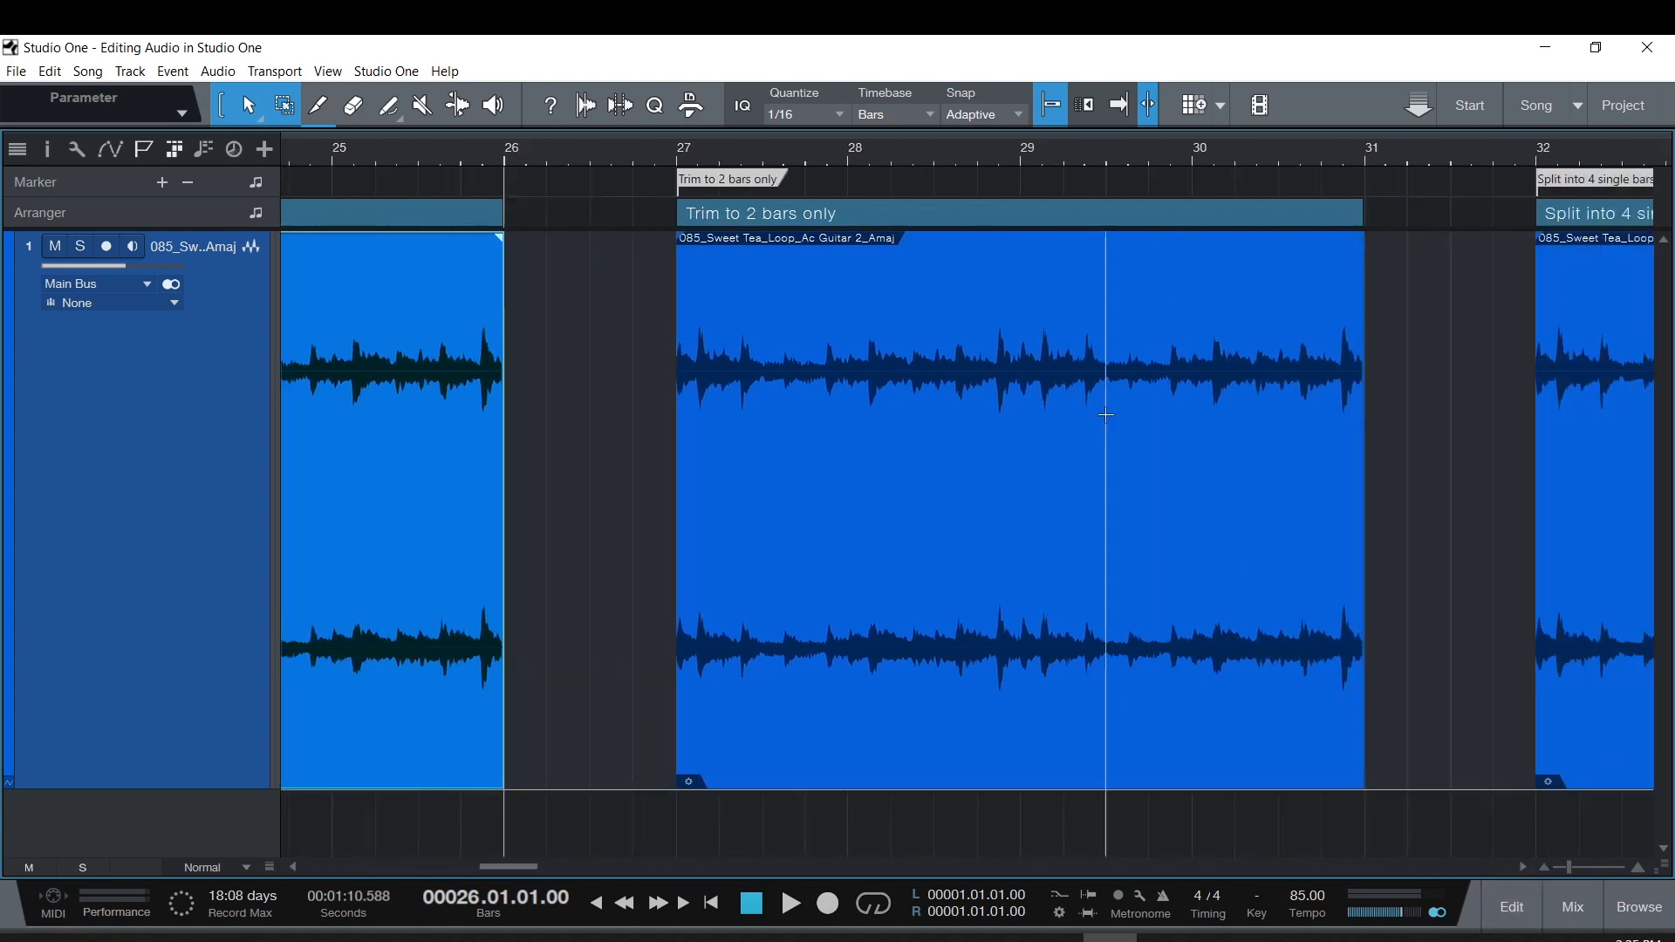
mouse_move(679, 489)
left_mouse_down()
mouse_move(1069, 532)
mouse_move(679, 521)
left_mouse_up()
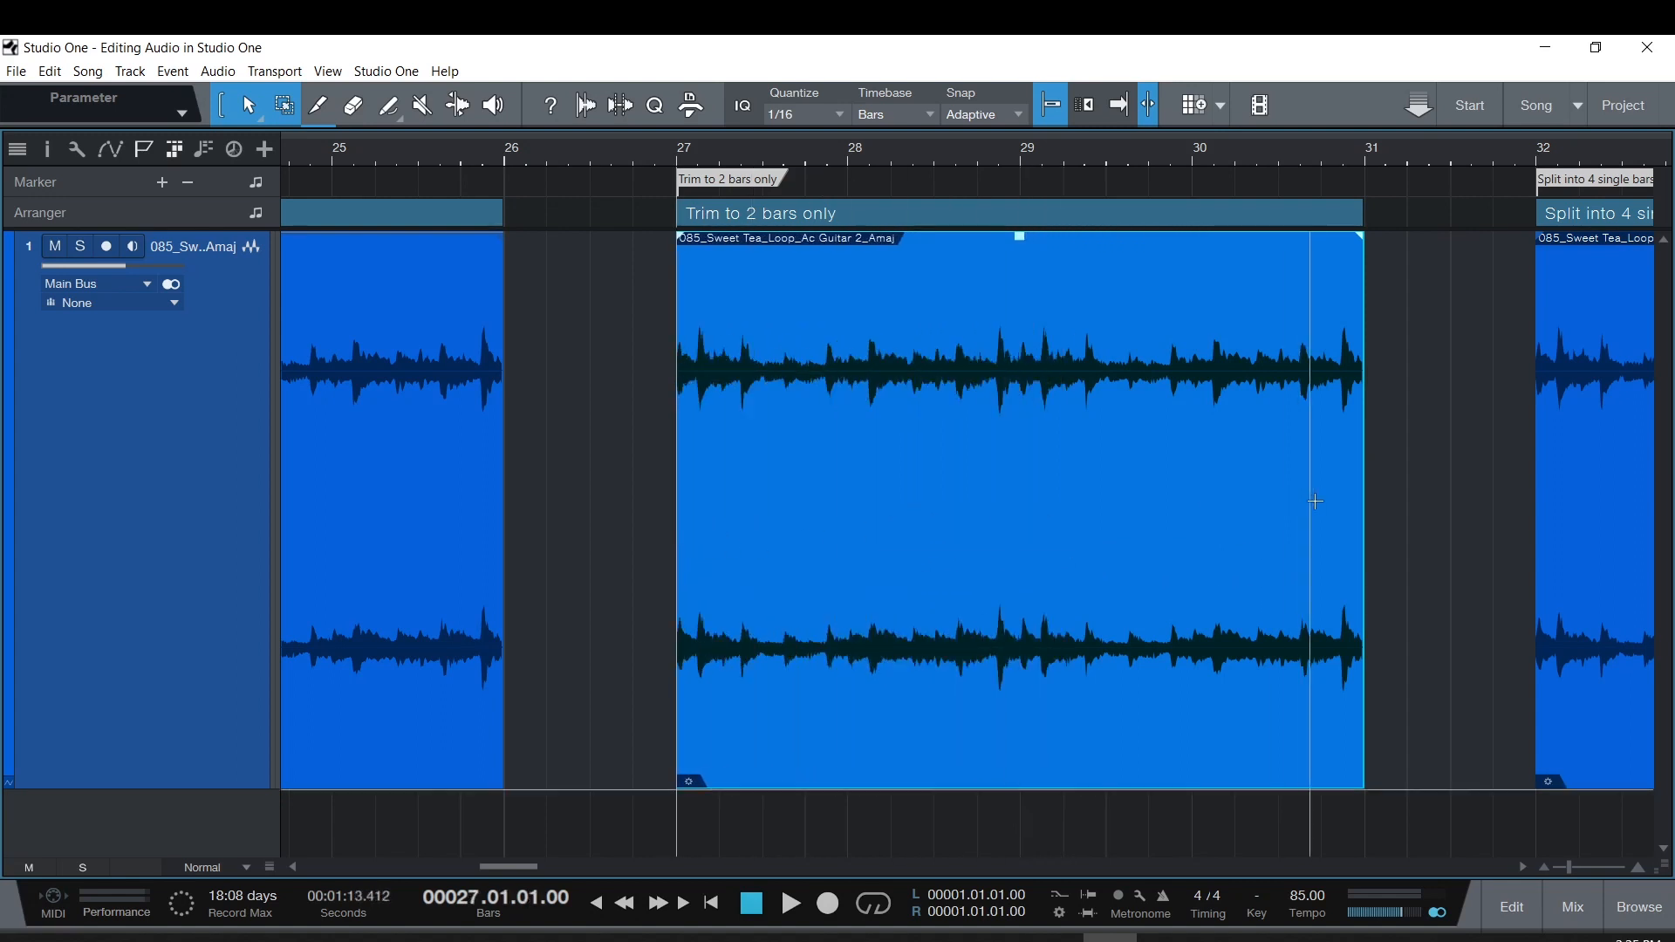
right_click(1371, 485)
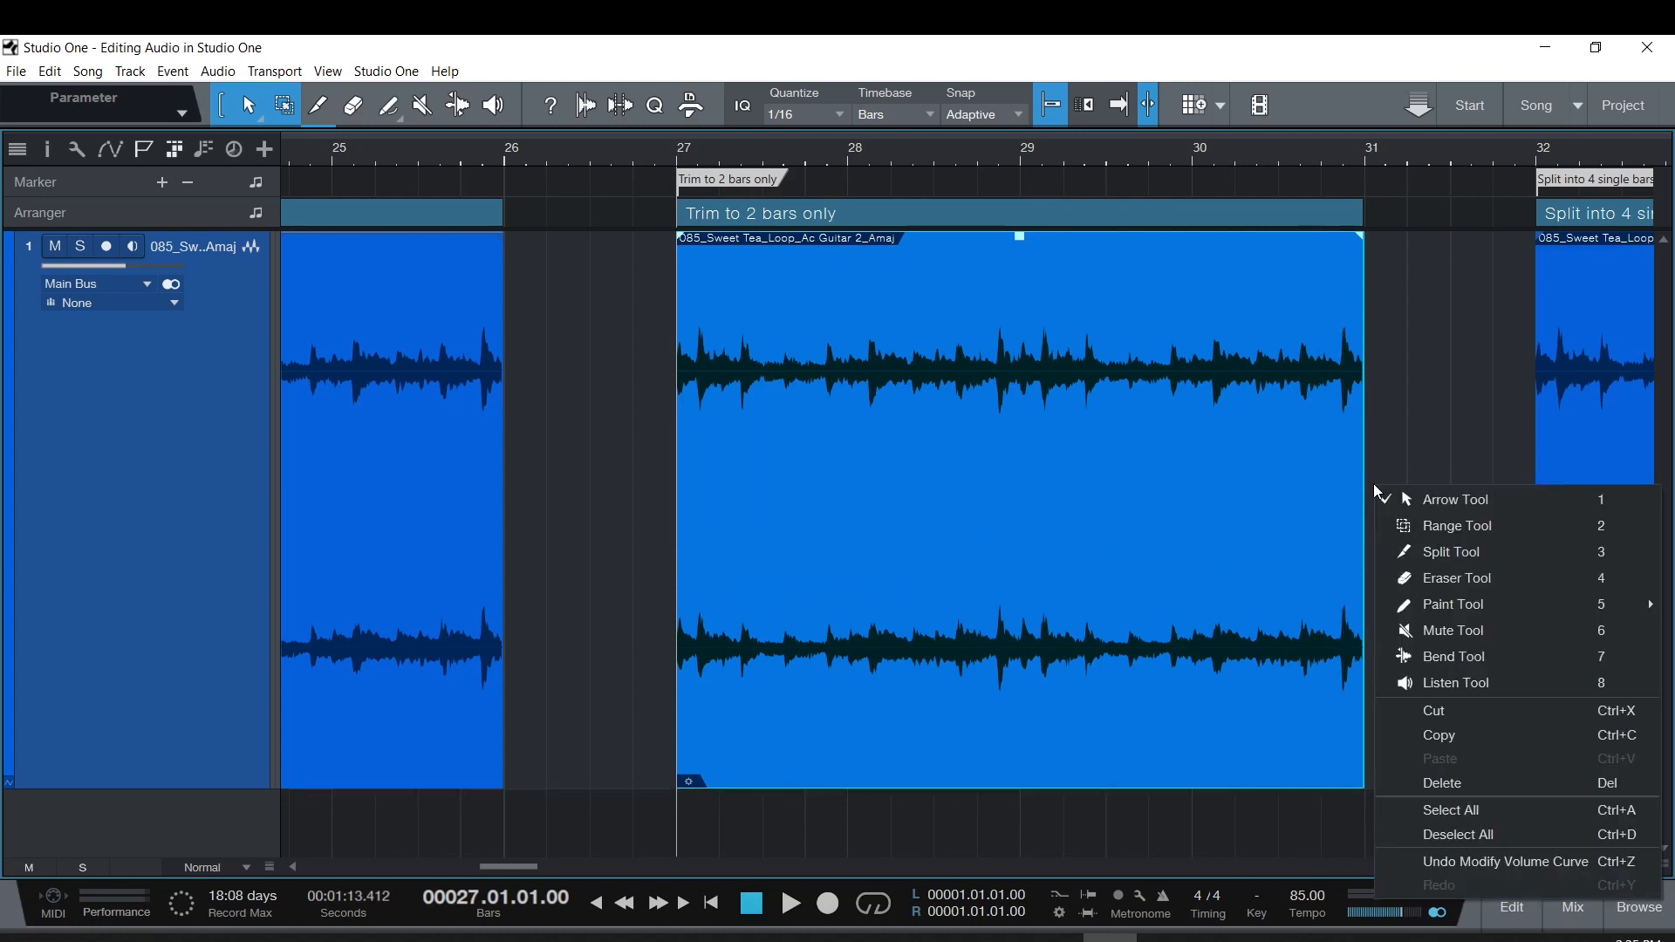
left_click(1382, 434)
left_click(1368, 436)
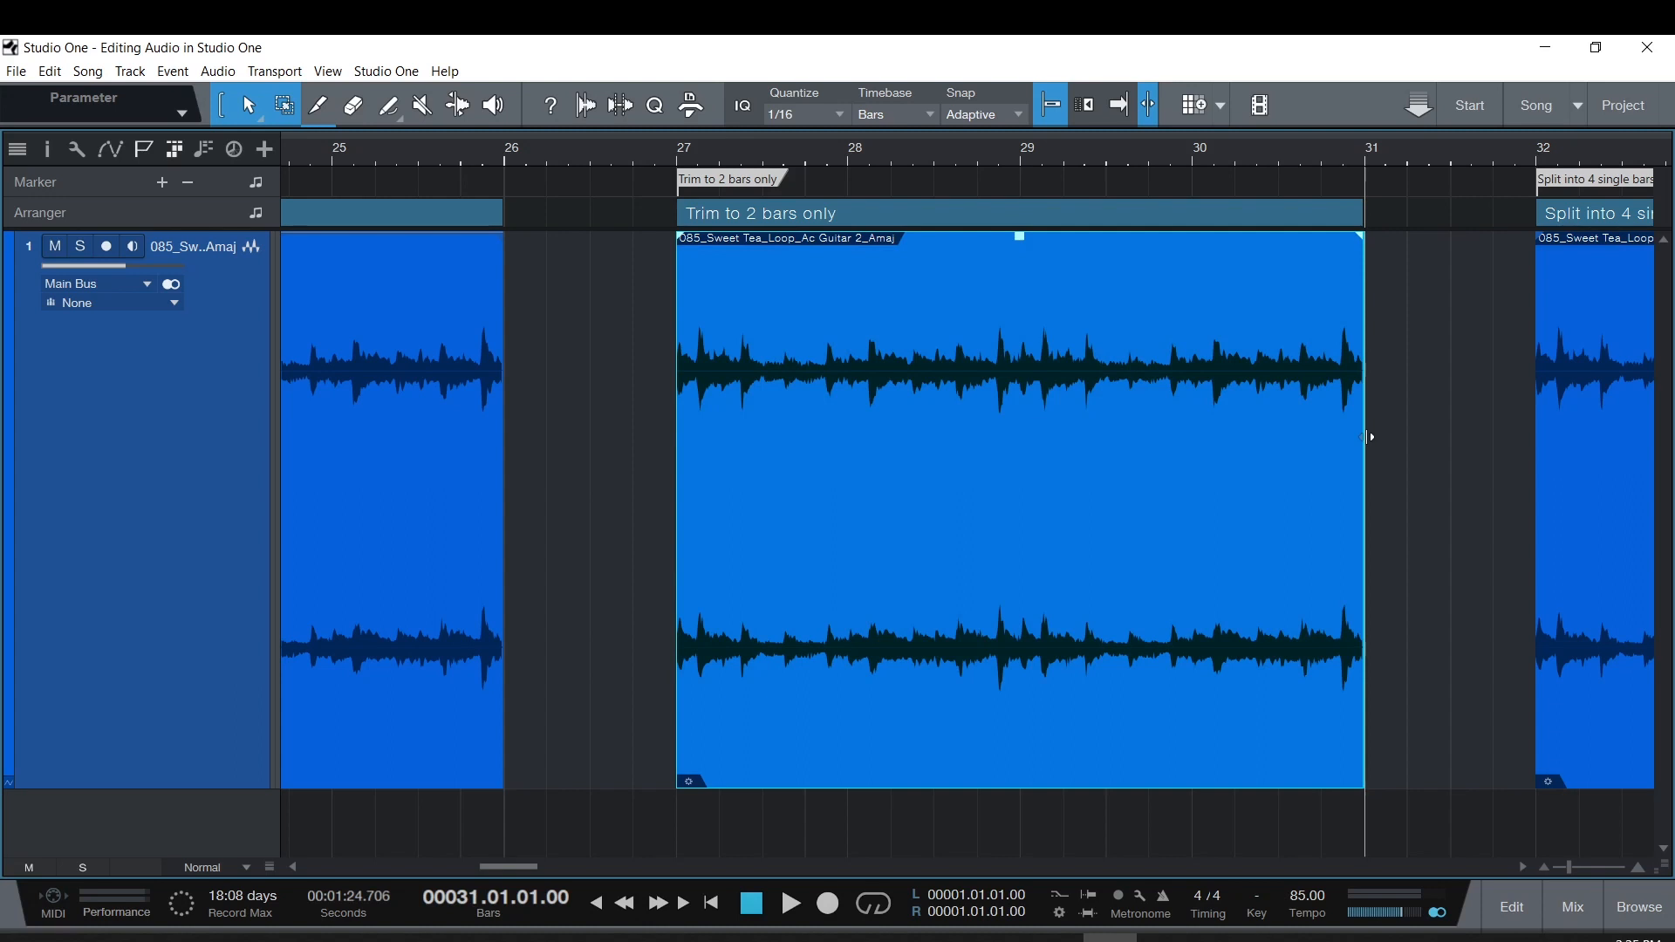
left_click_drag(1366, 436, 1020, 419)
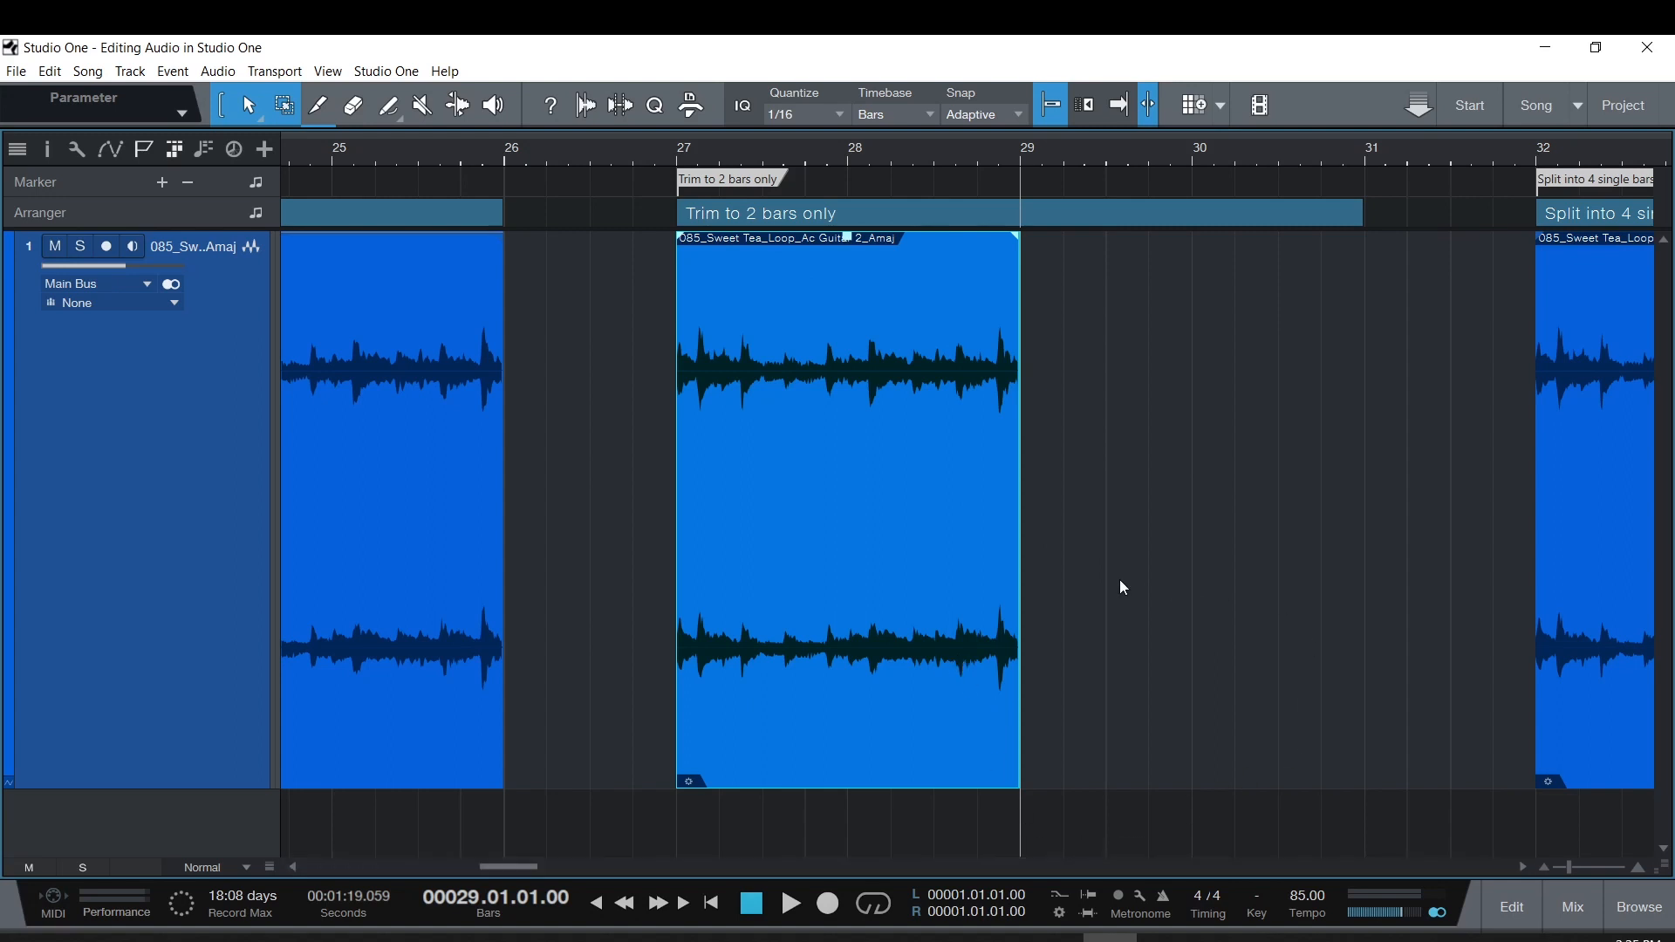
Trim the same event to the material between bars 28 and 30, and move it to start at bar 27.
left_click_drag(1030, 569, 1201, 579)
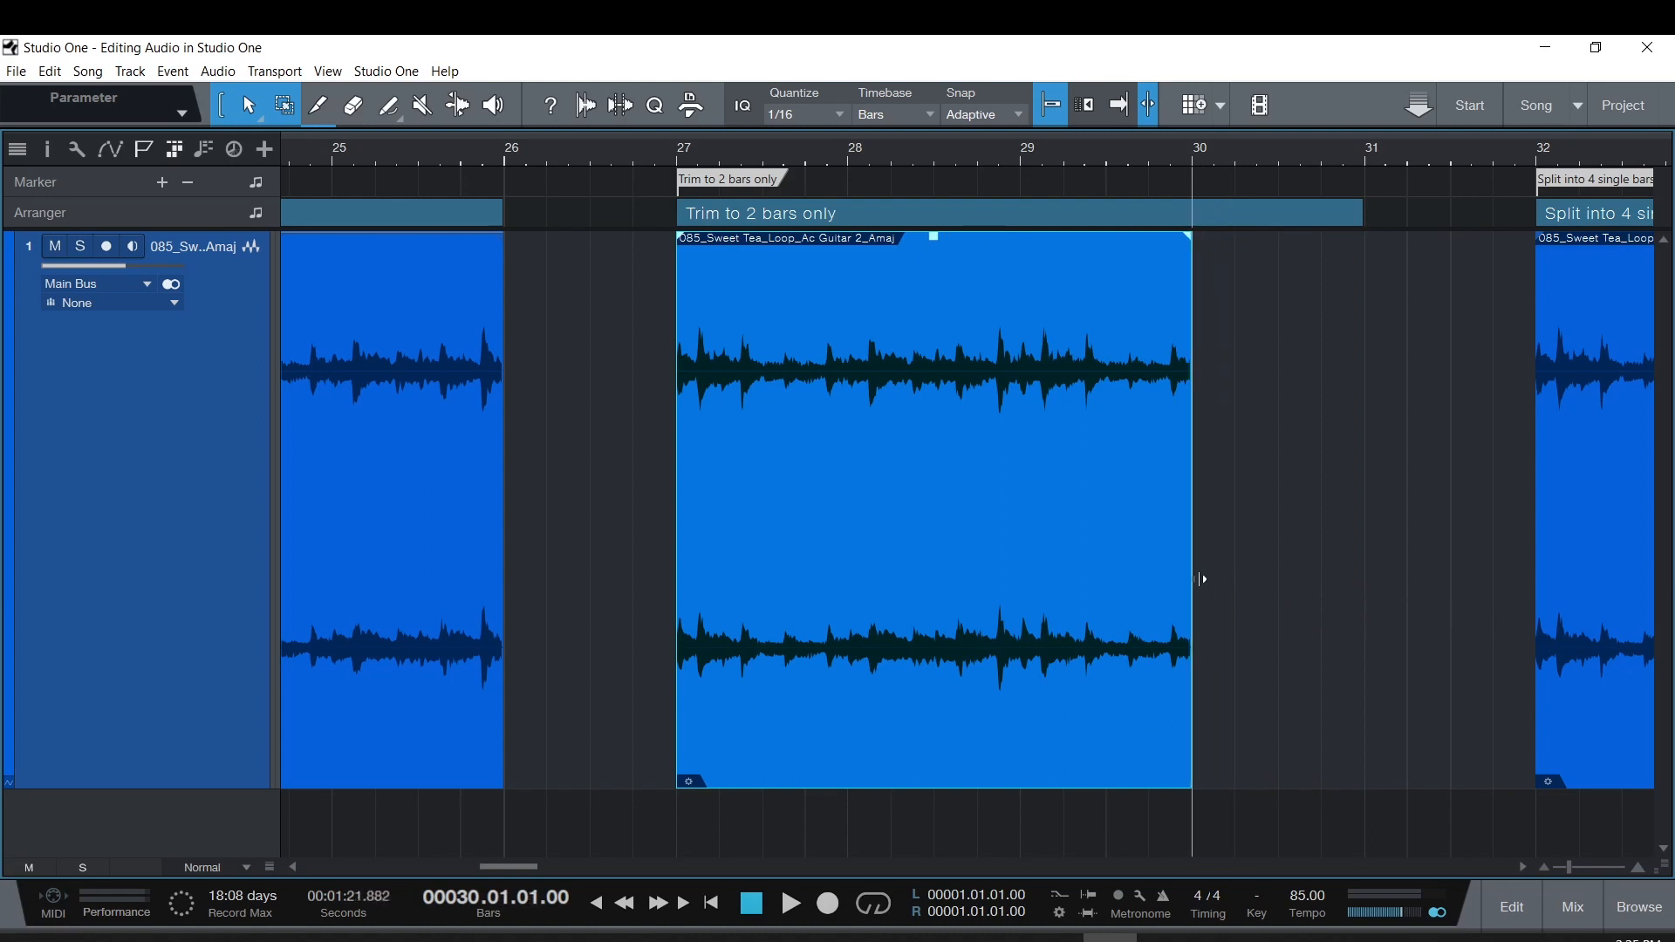
left_click_drag(670, 557, 848, 551)
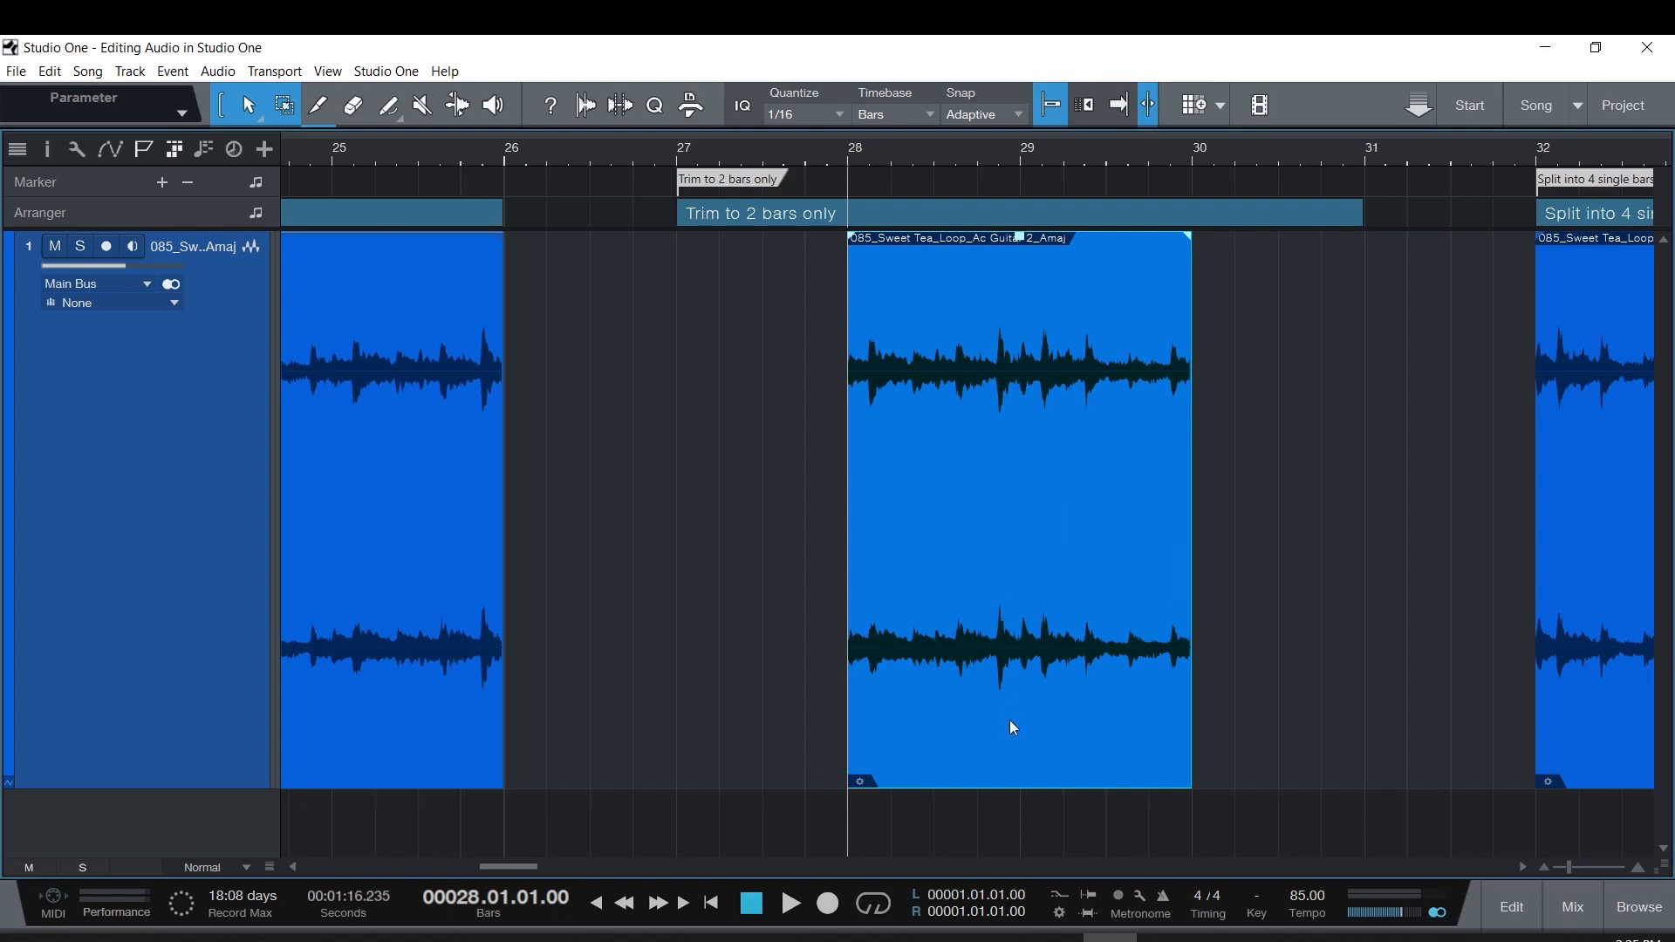
left_click_drag(1010, 722, 833, 711)
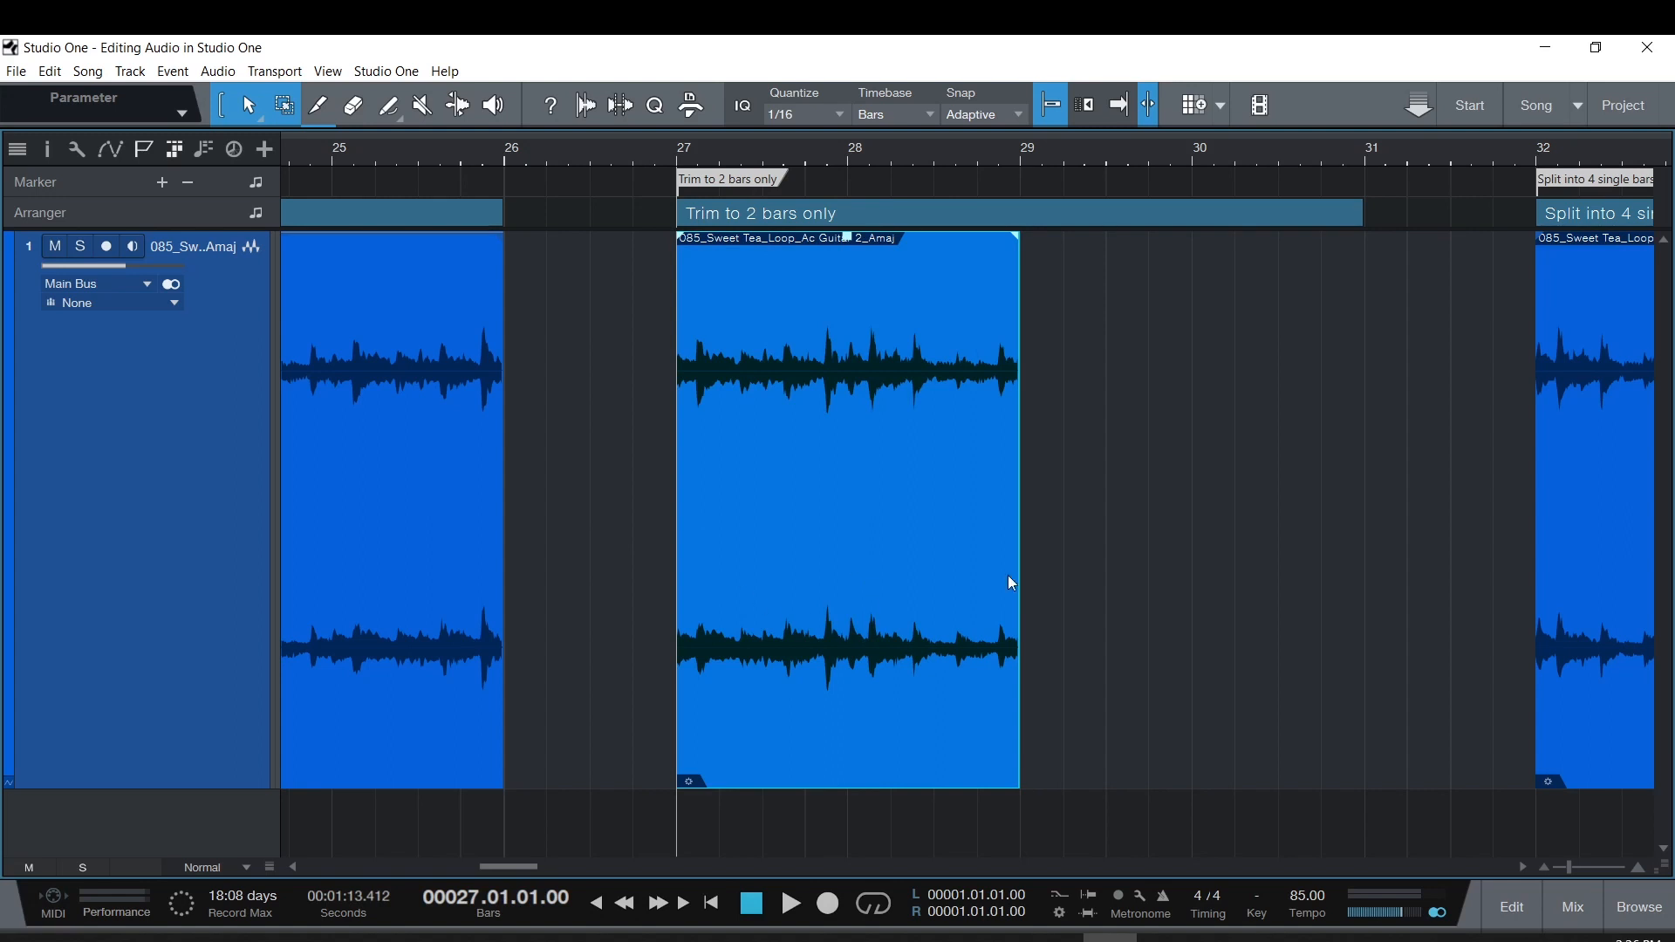
Move the trimmed event back to bar 28 and extend its edges to span bars 27 to 31.
left_click_drag(1022, 547, 1051, 549)
left_click_drag(916, 587, 1082, 576)
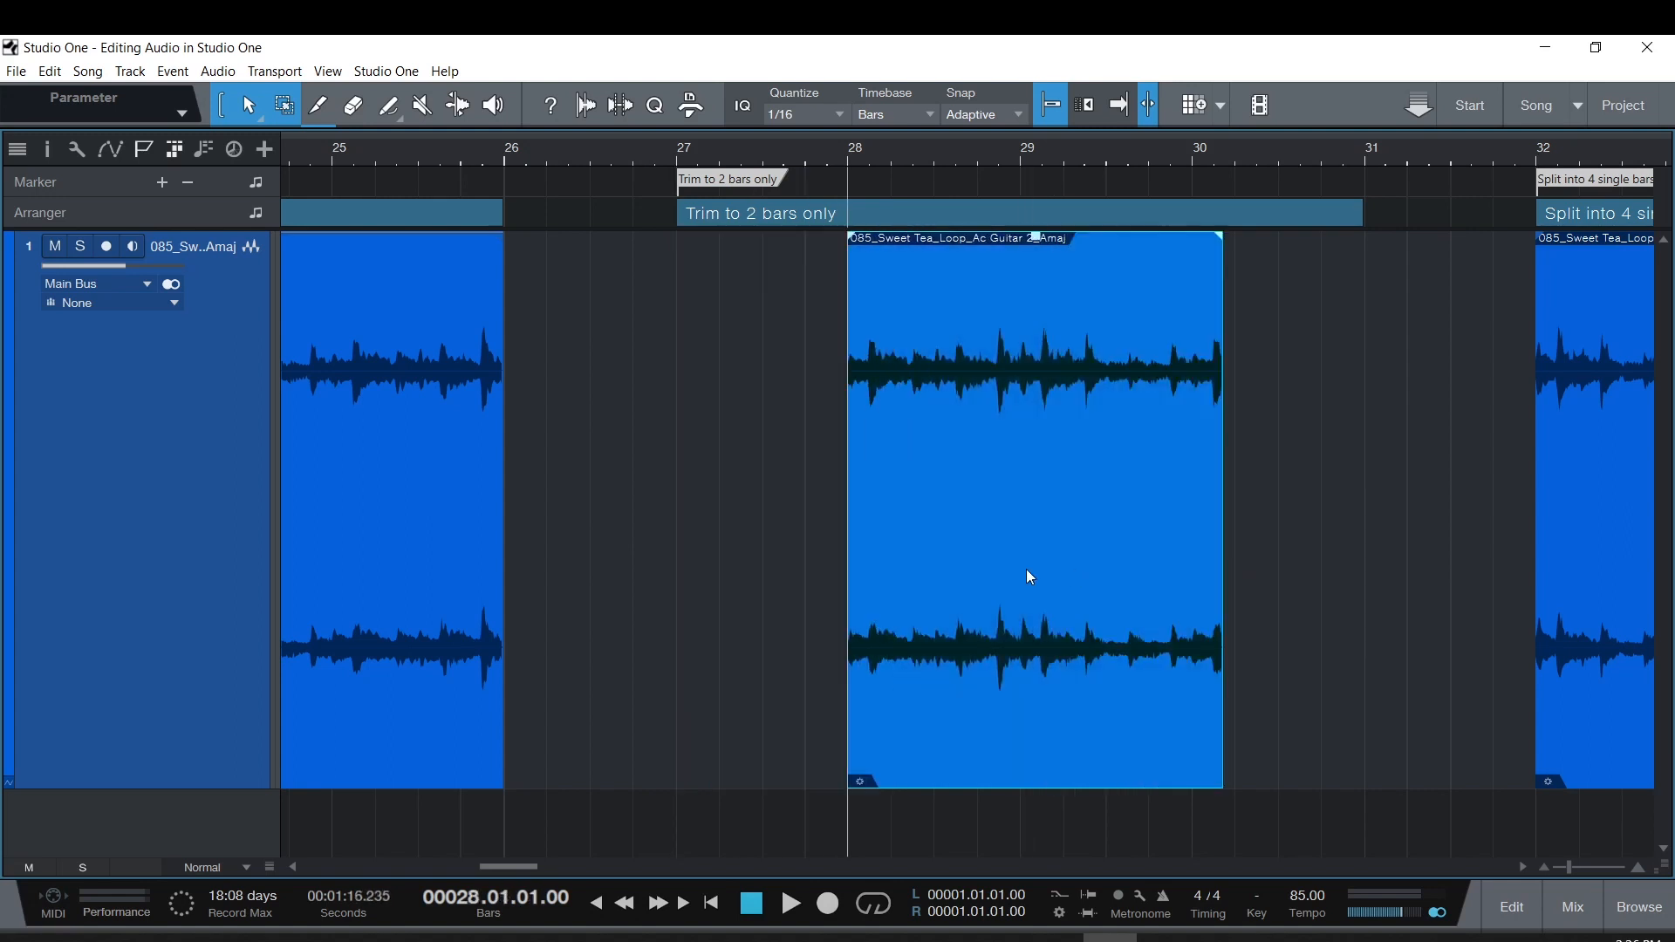
left_click_drag(845, 533, 677, 533)
left_click_drag(1228, 528, 1365, 529)
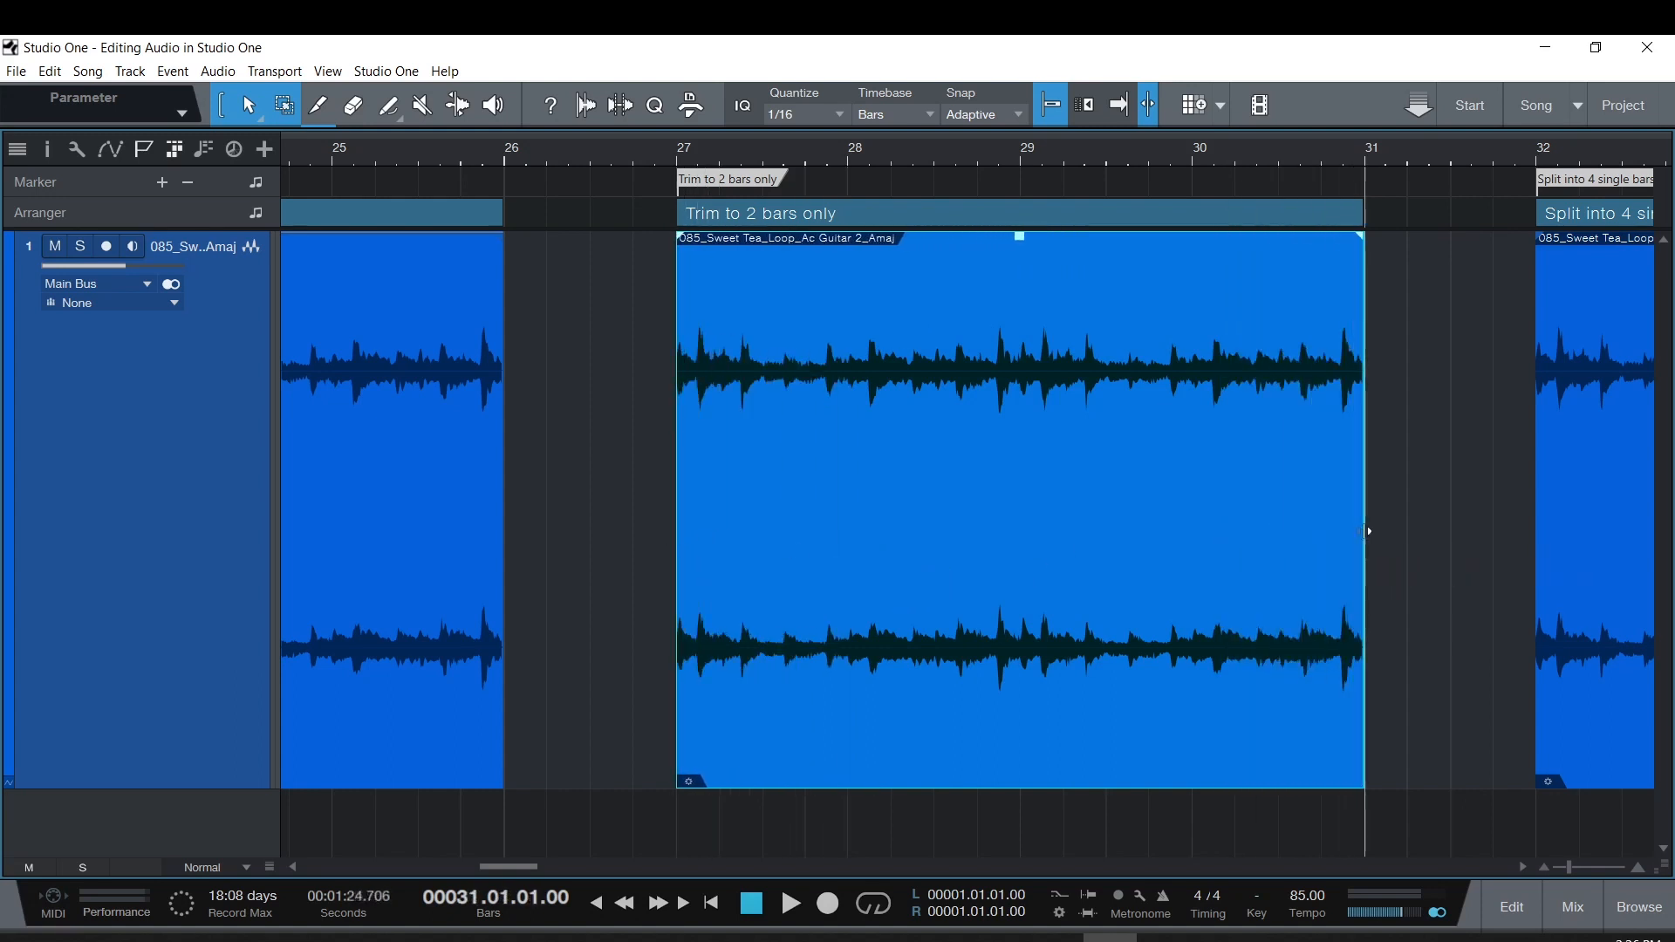
Split the Split into 4 single bars event at bars 33, 34 and 35 using the Split tool with snapping on.
left_click(1516, 867)
left_click(1516, 867)
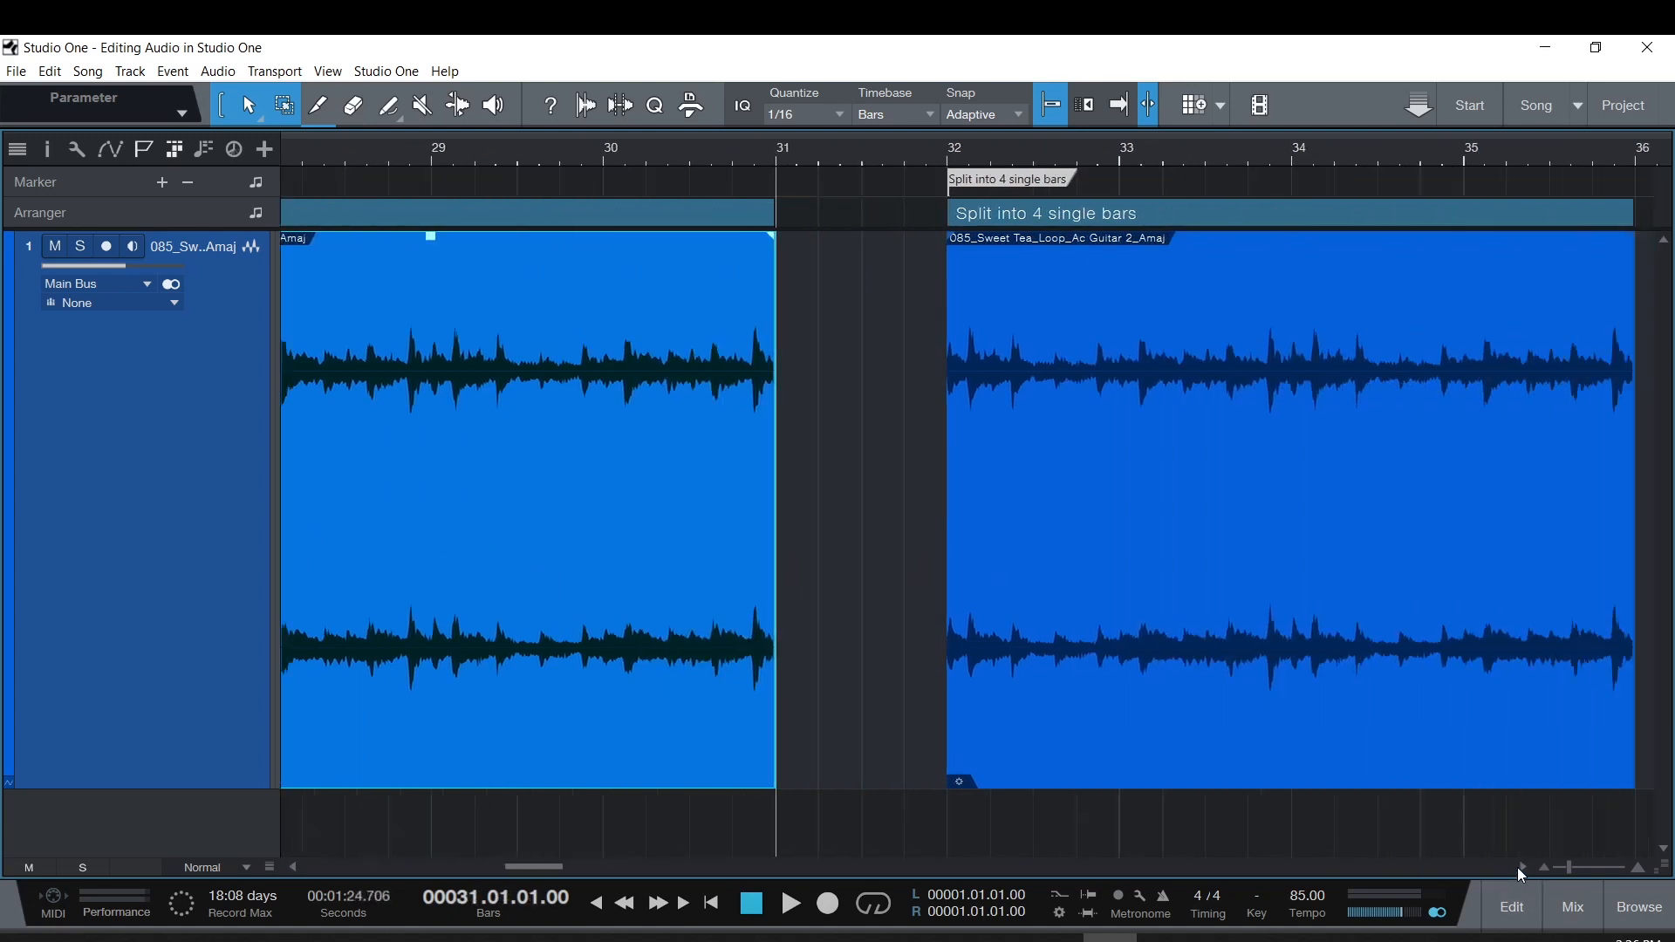
left_click(1517, 867)
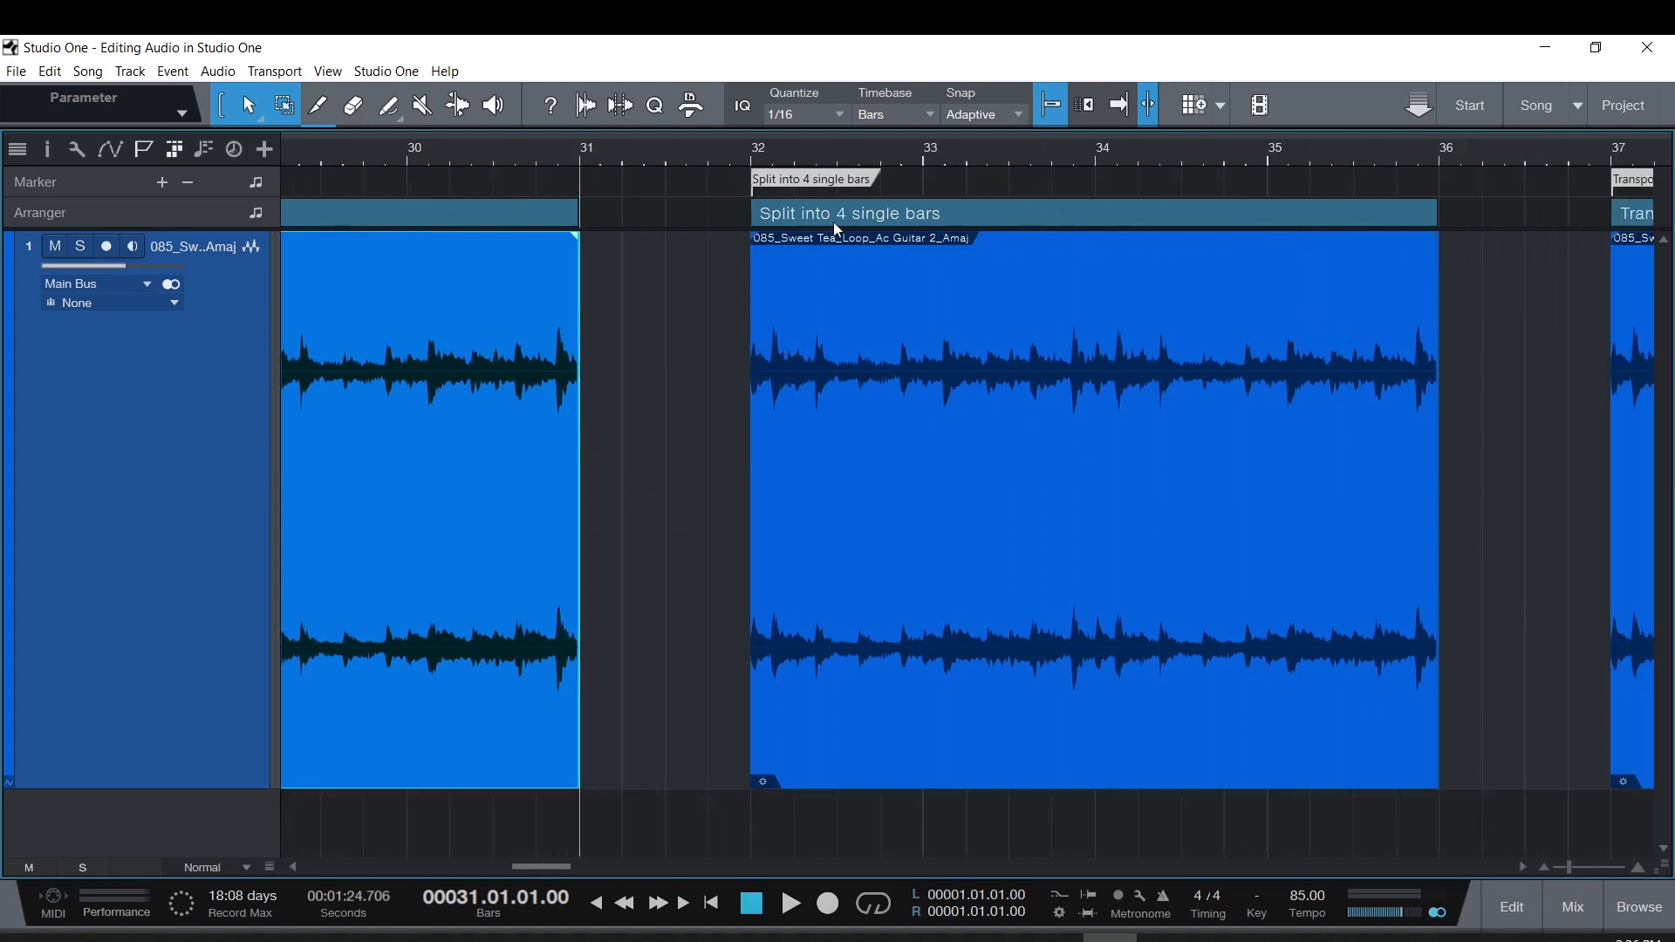
left_click(321, 106)
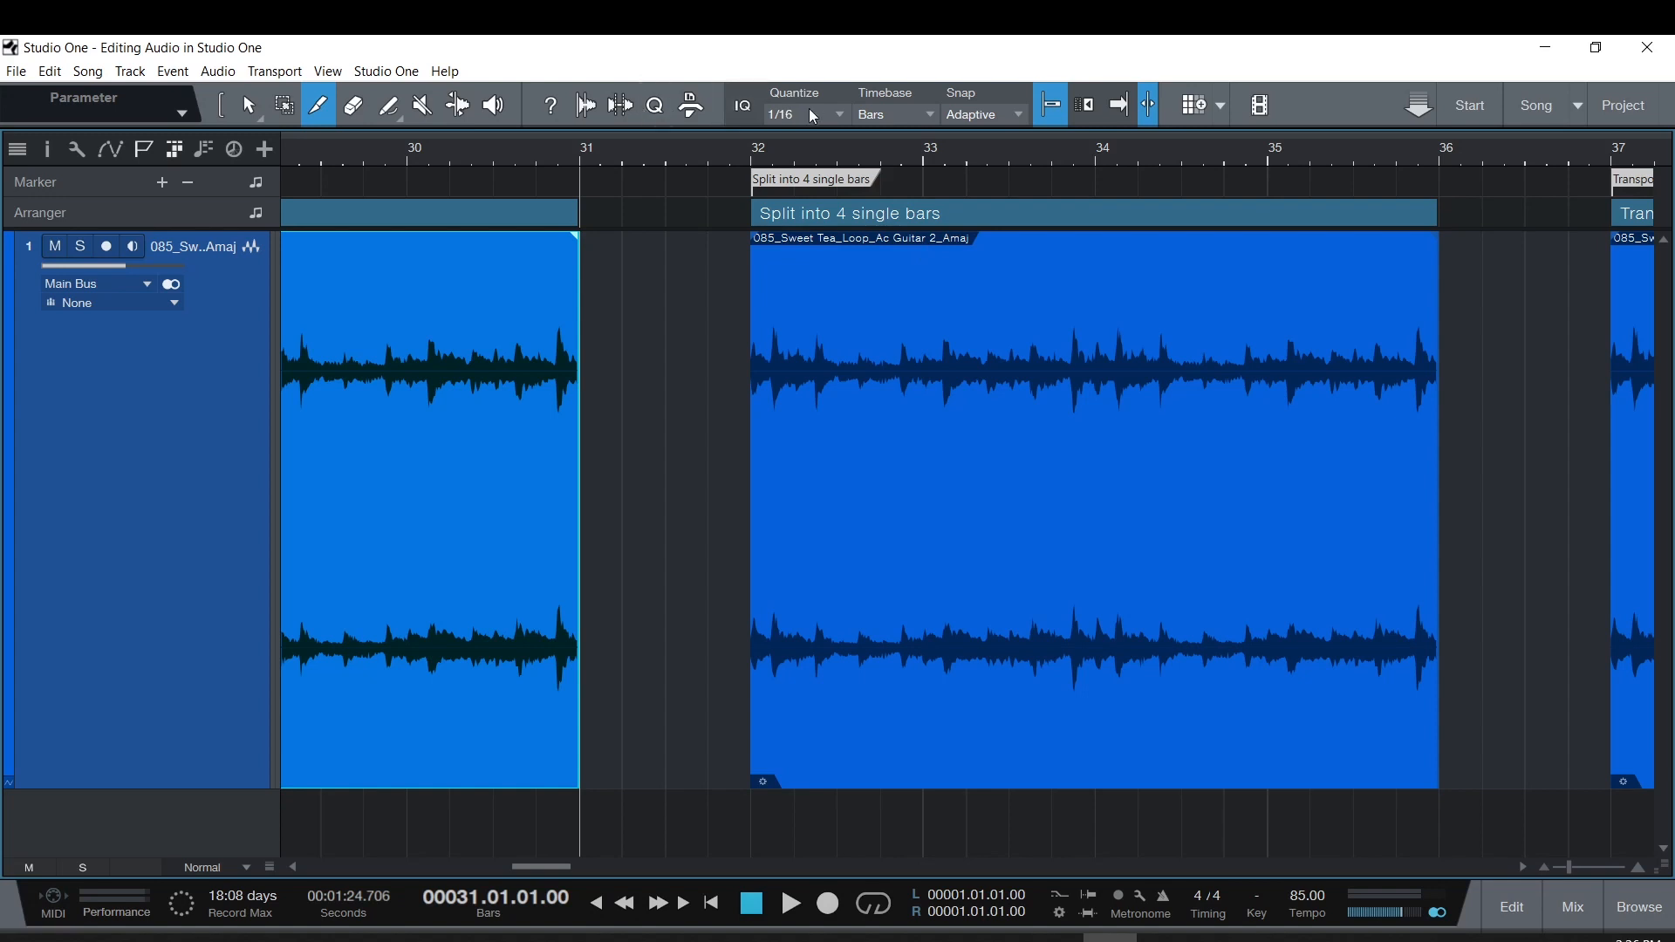
left_click(1053, 107)
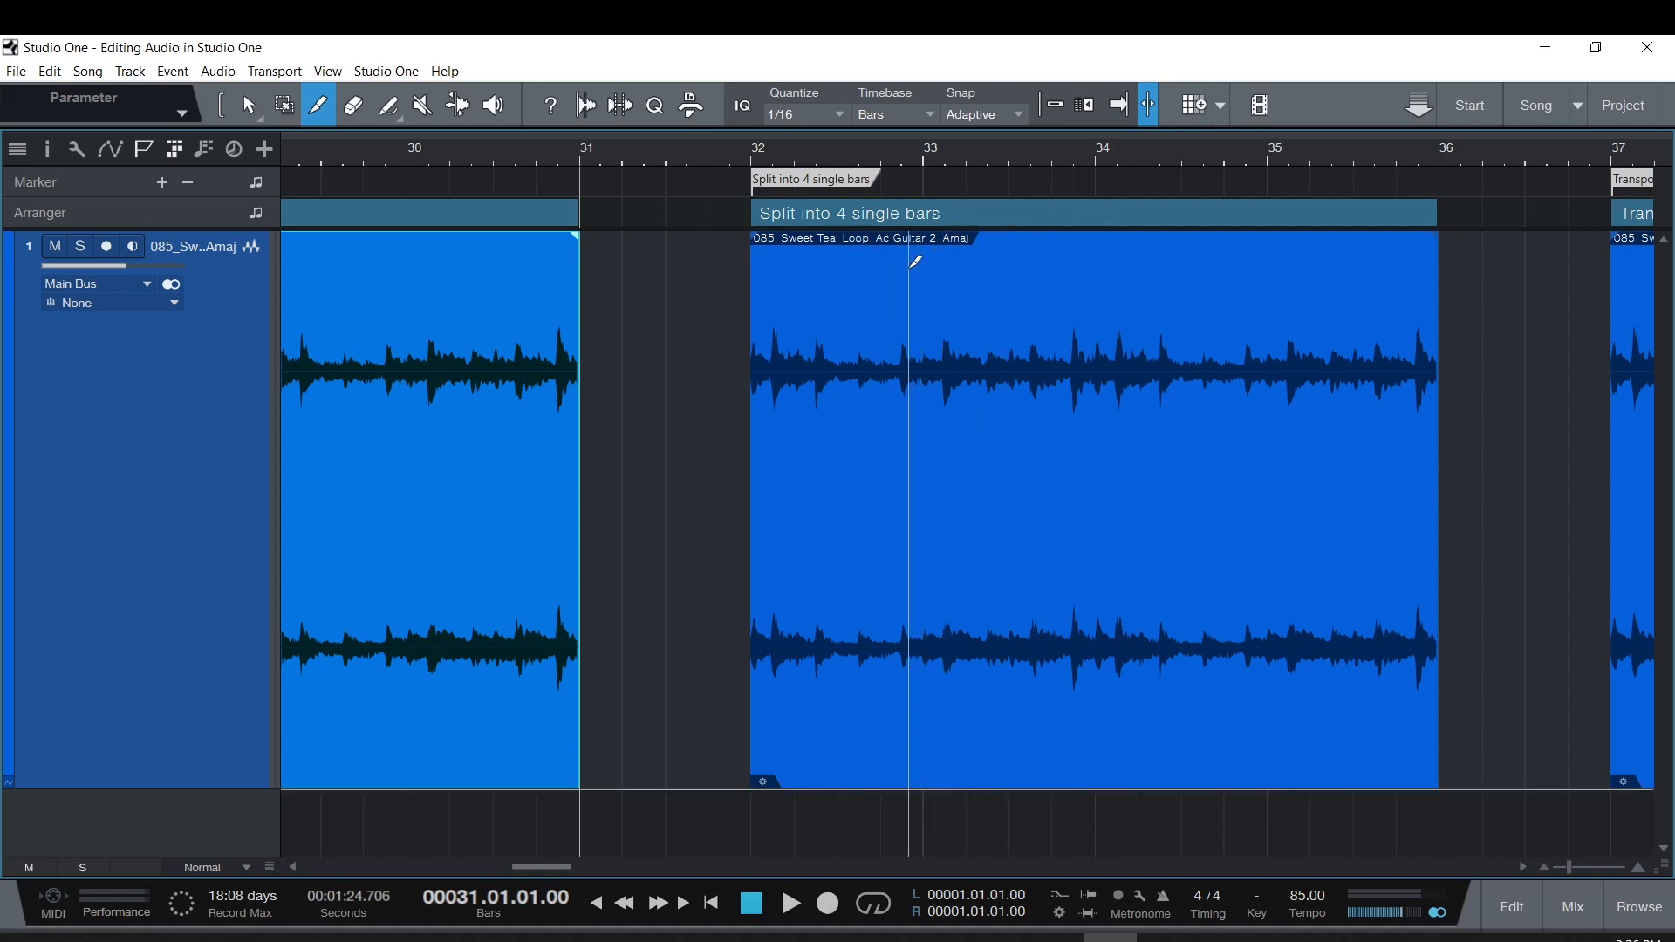
left_click(1052, 105)
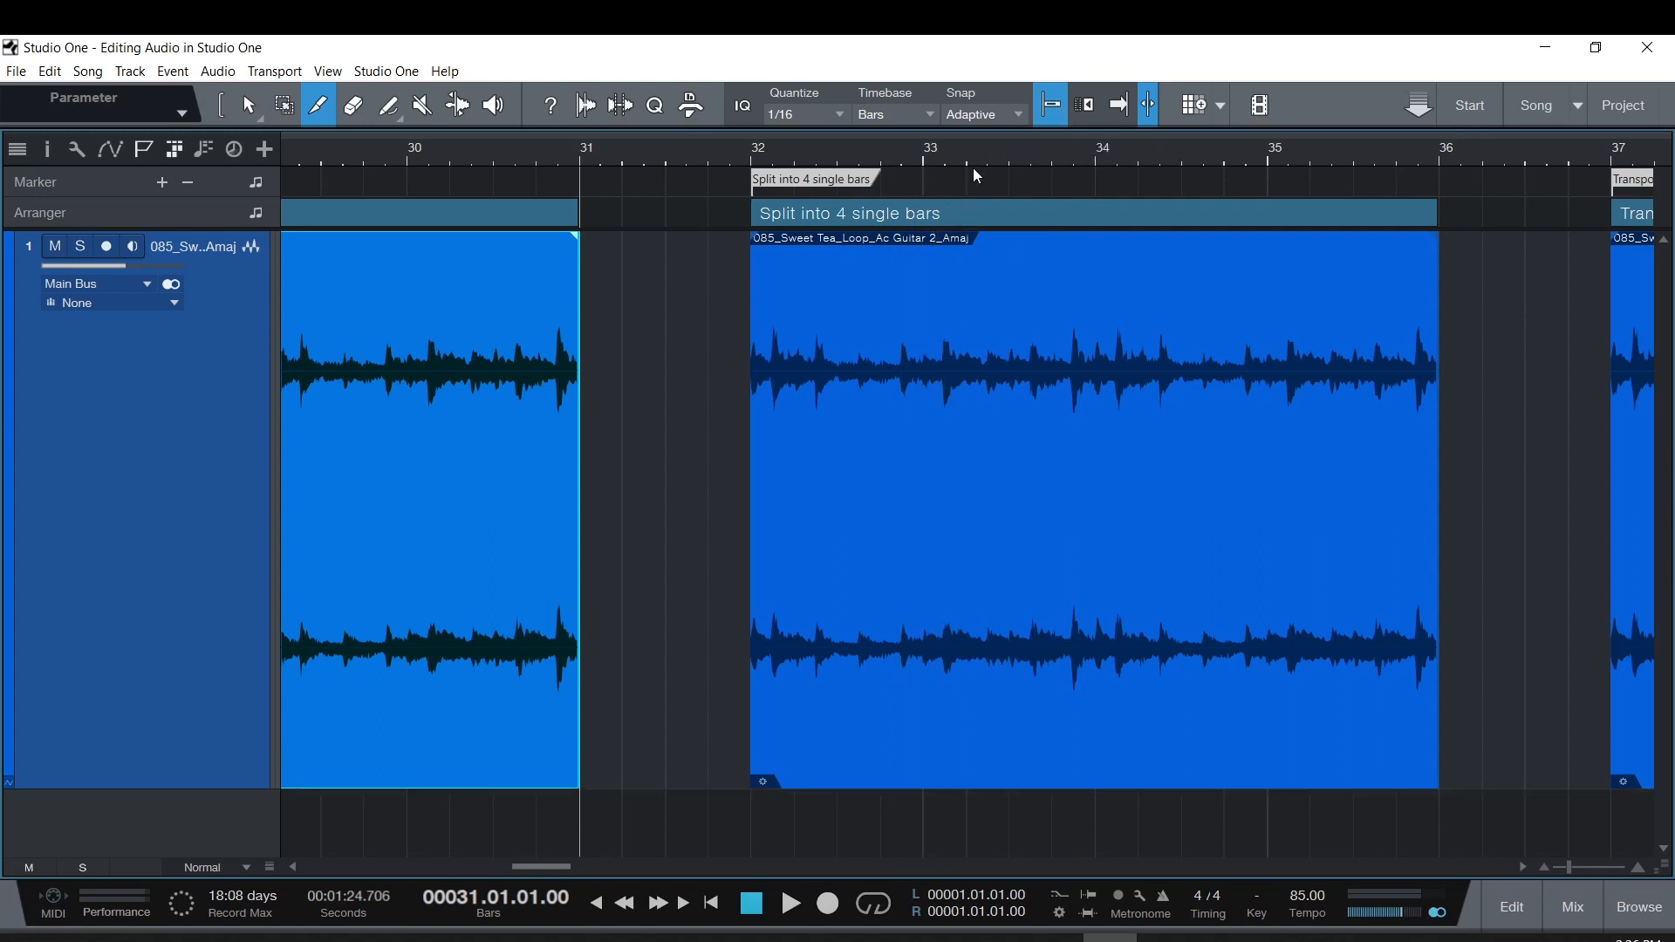
left_click(928, 242)
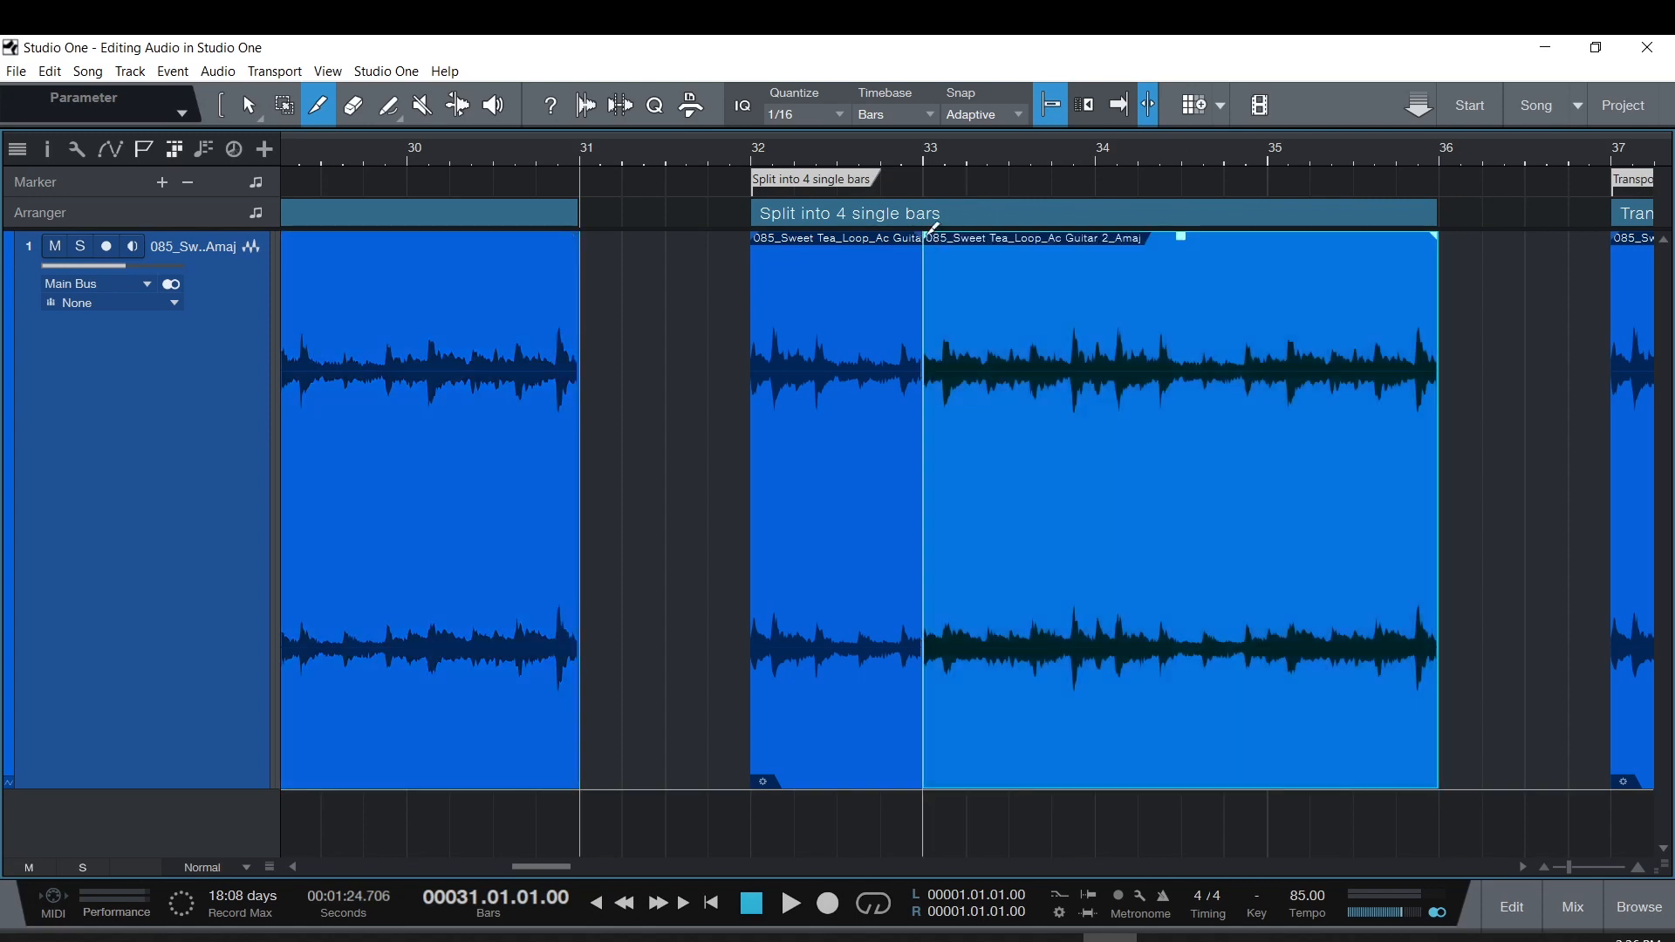
left_click(1100, 239)
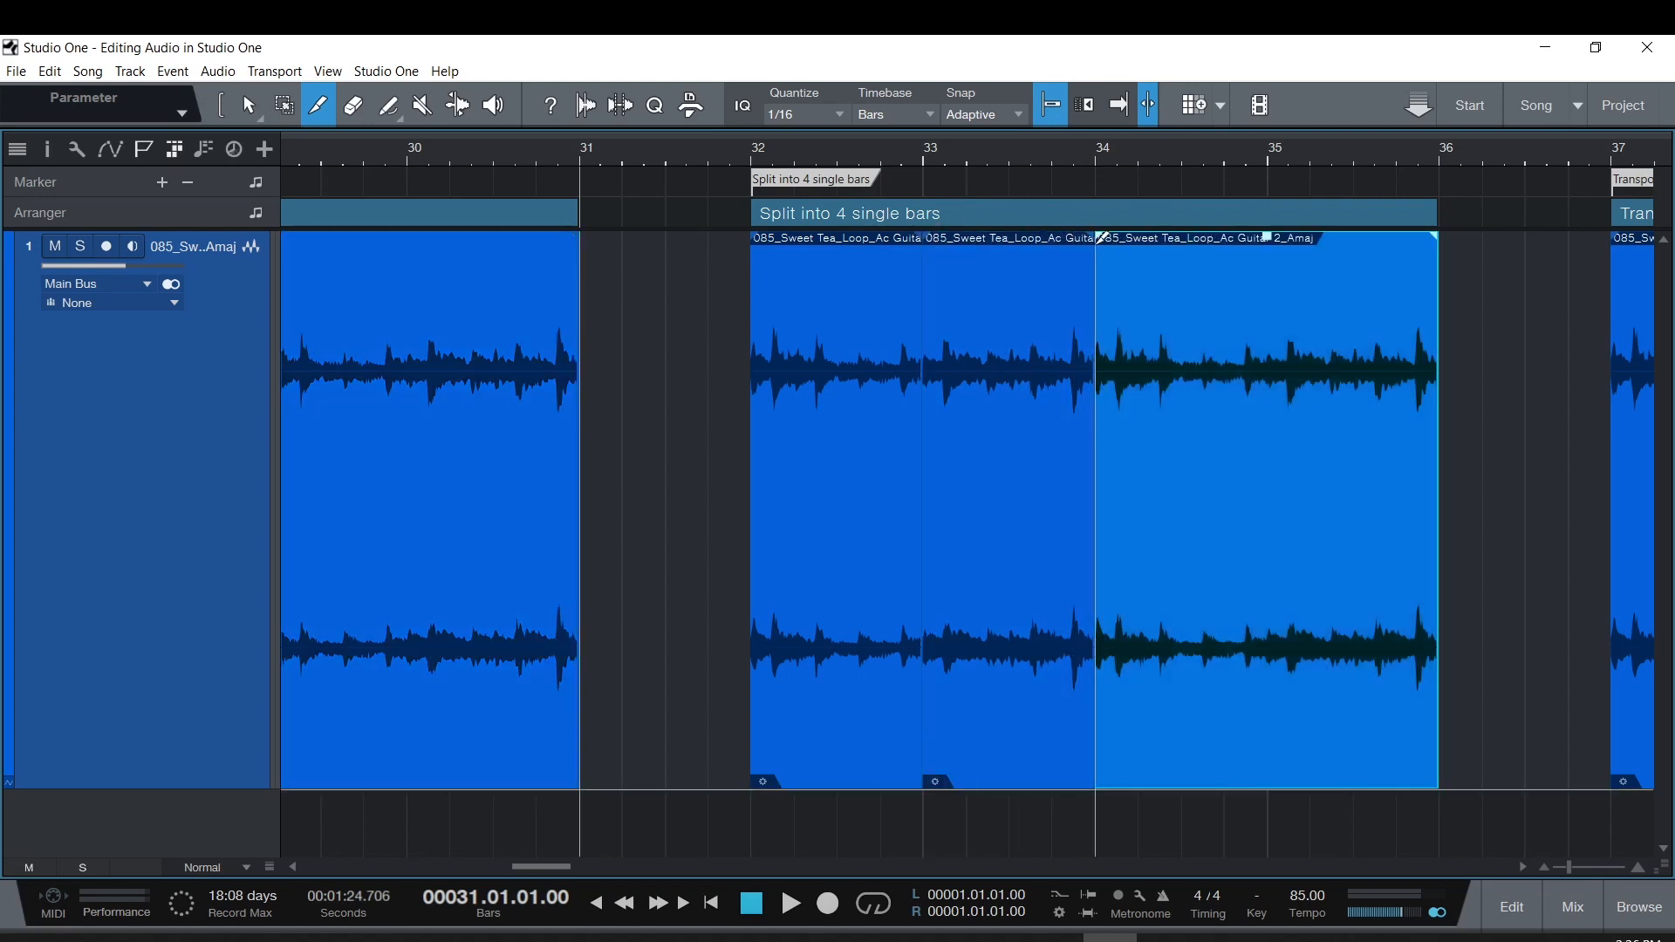
left_click(1270, 243)
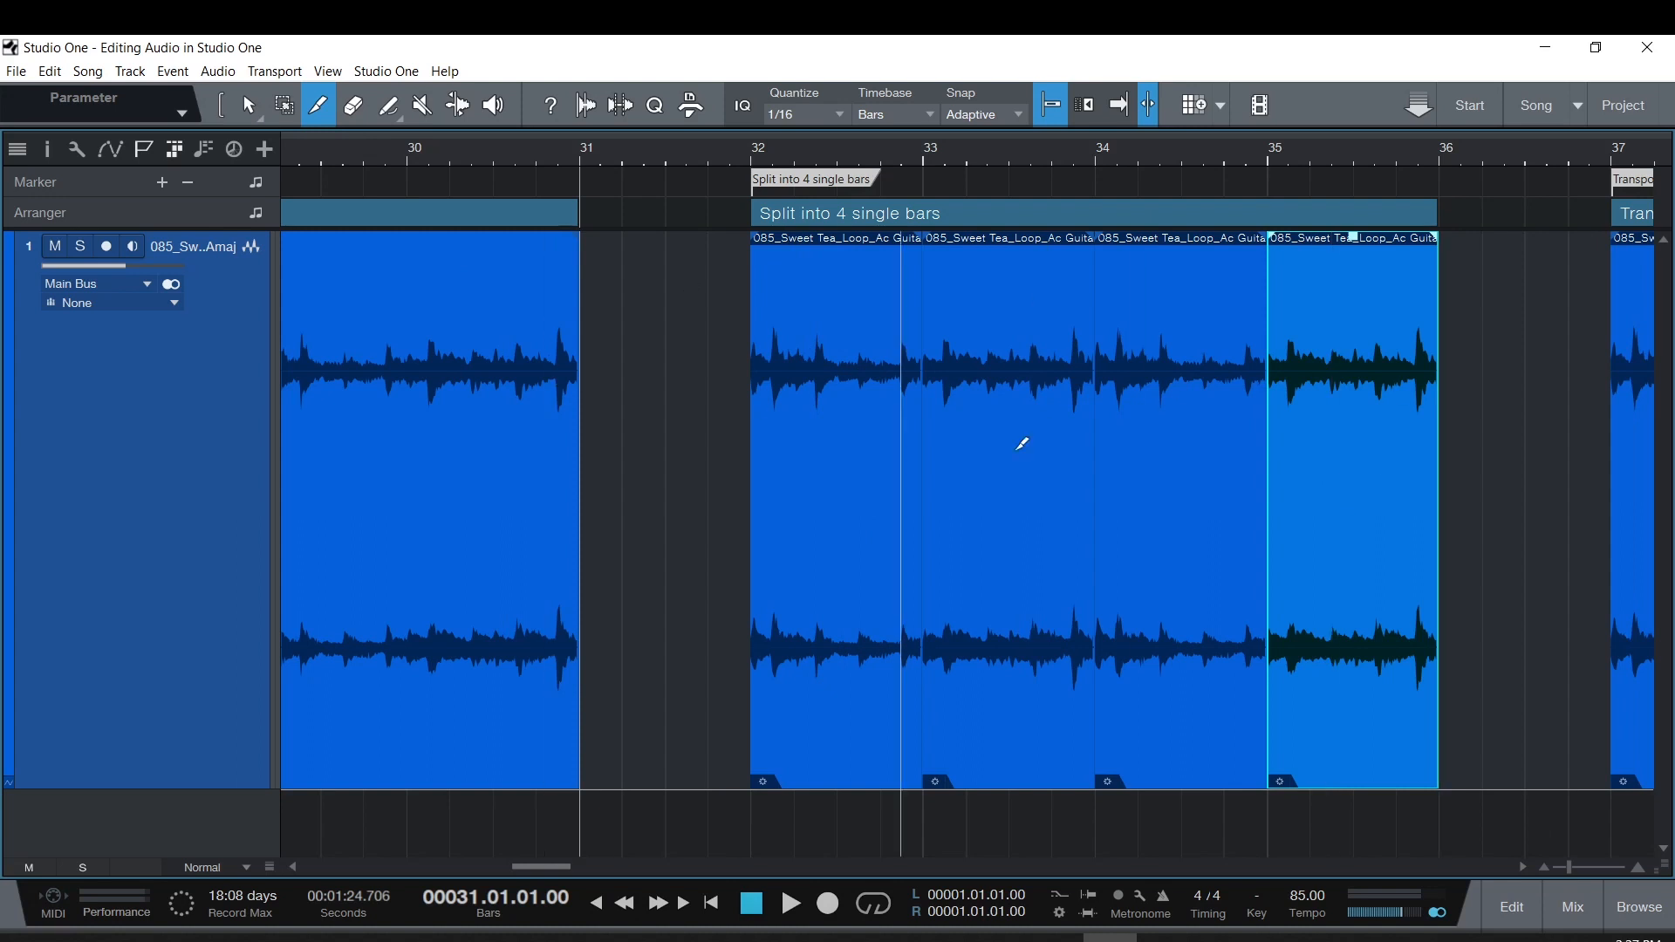
Return to the Arrow tool and select the one-bar events between bars 32 and 36 in turn to check the splits.
left_click(248, 105)
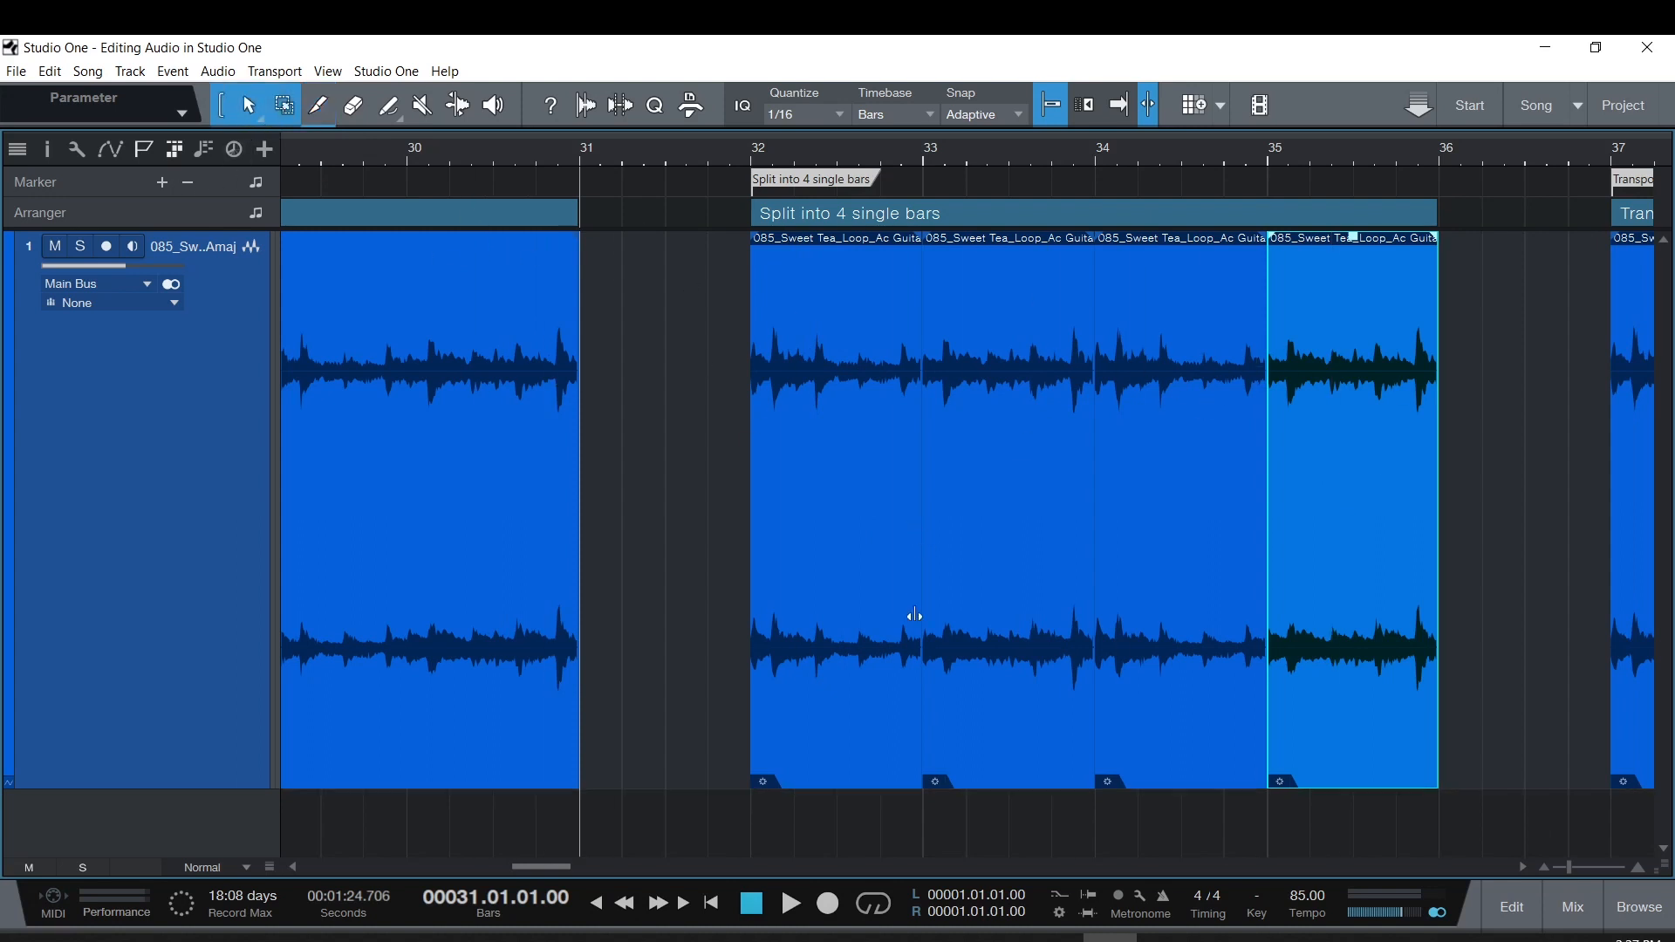
left_click(863, 647)
key("Right")
key("Right")
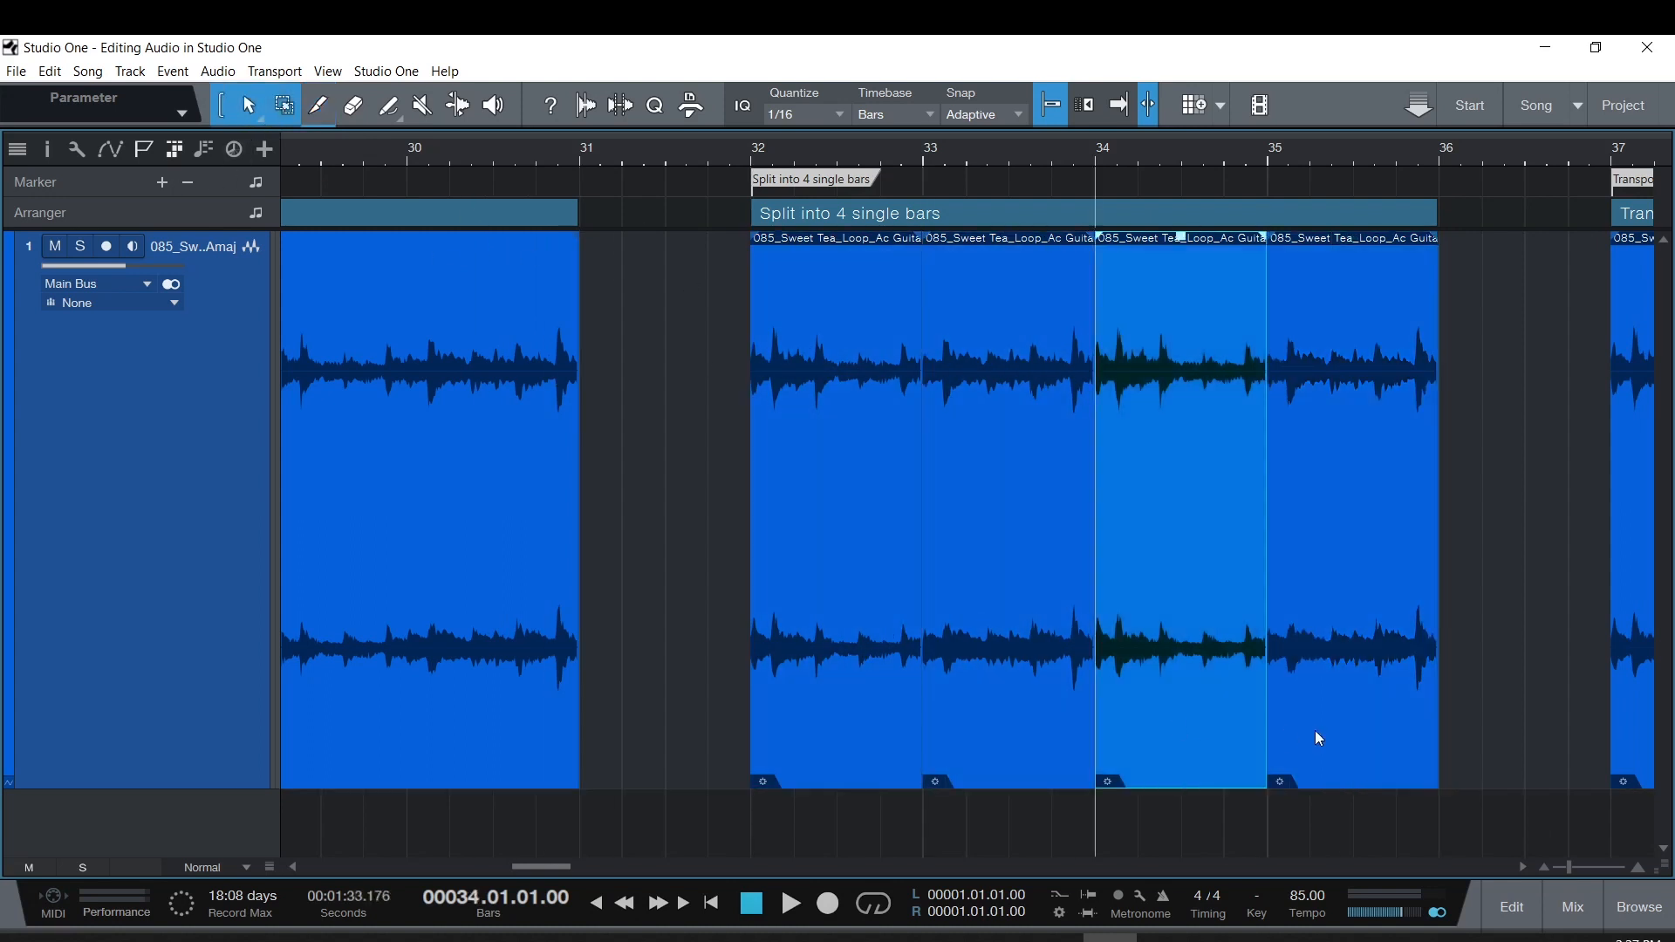
key("Right")
key("Left")
key("Left")
key("Left")
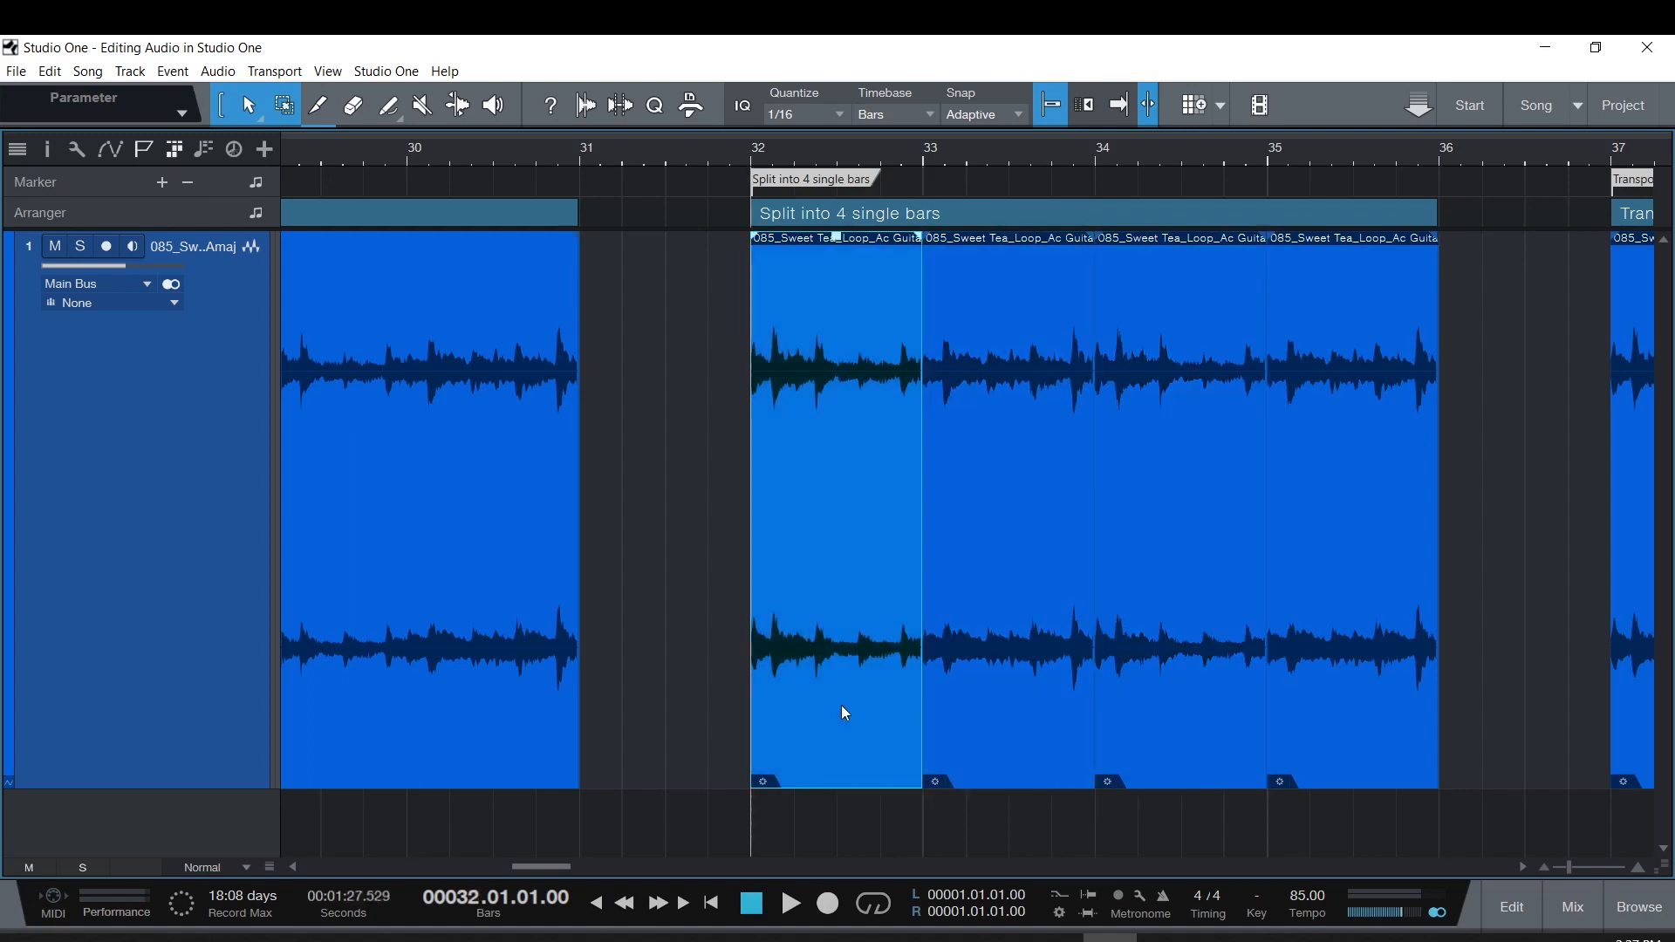
left_click(1019, 703)
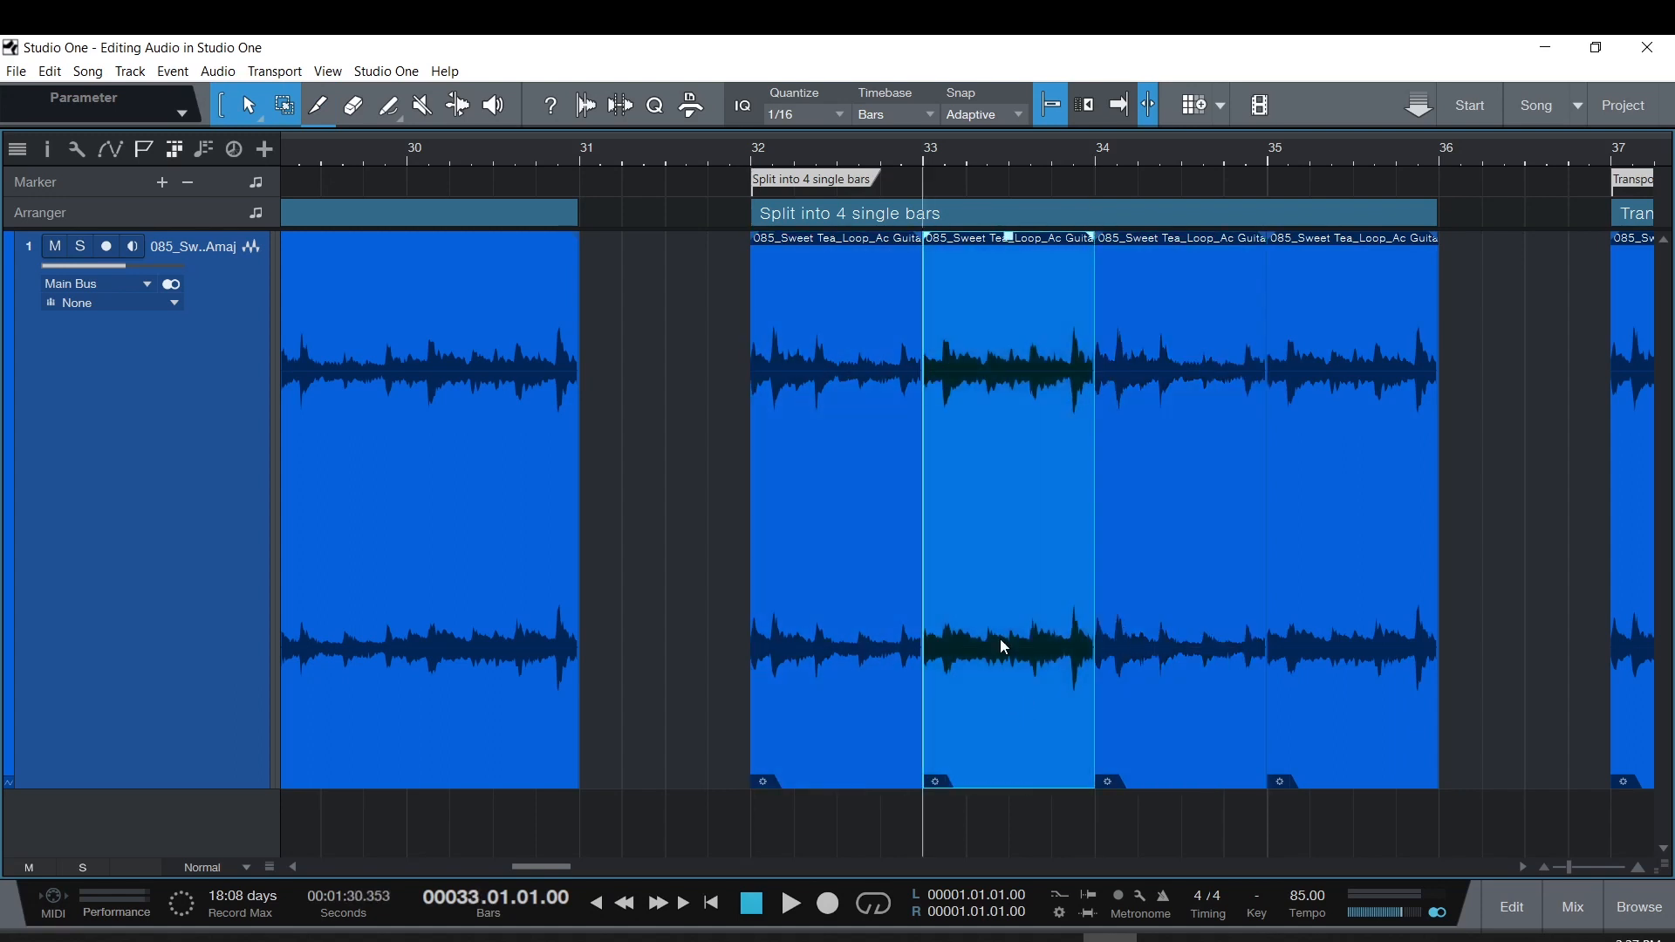
Transpose the event in the Transpose up a Perfect 5th section by 7 semitones.
left_click(1524, 865)
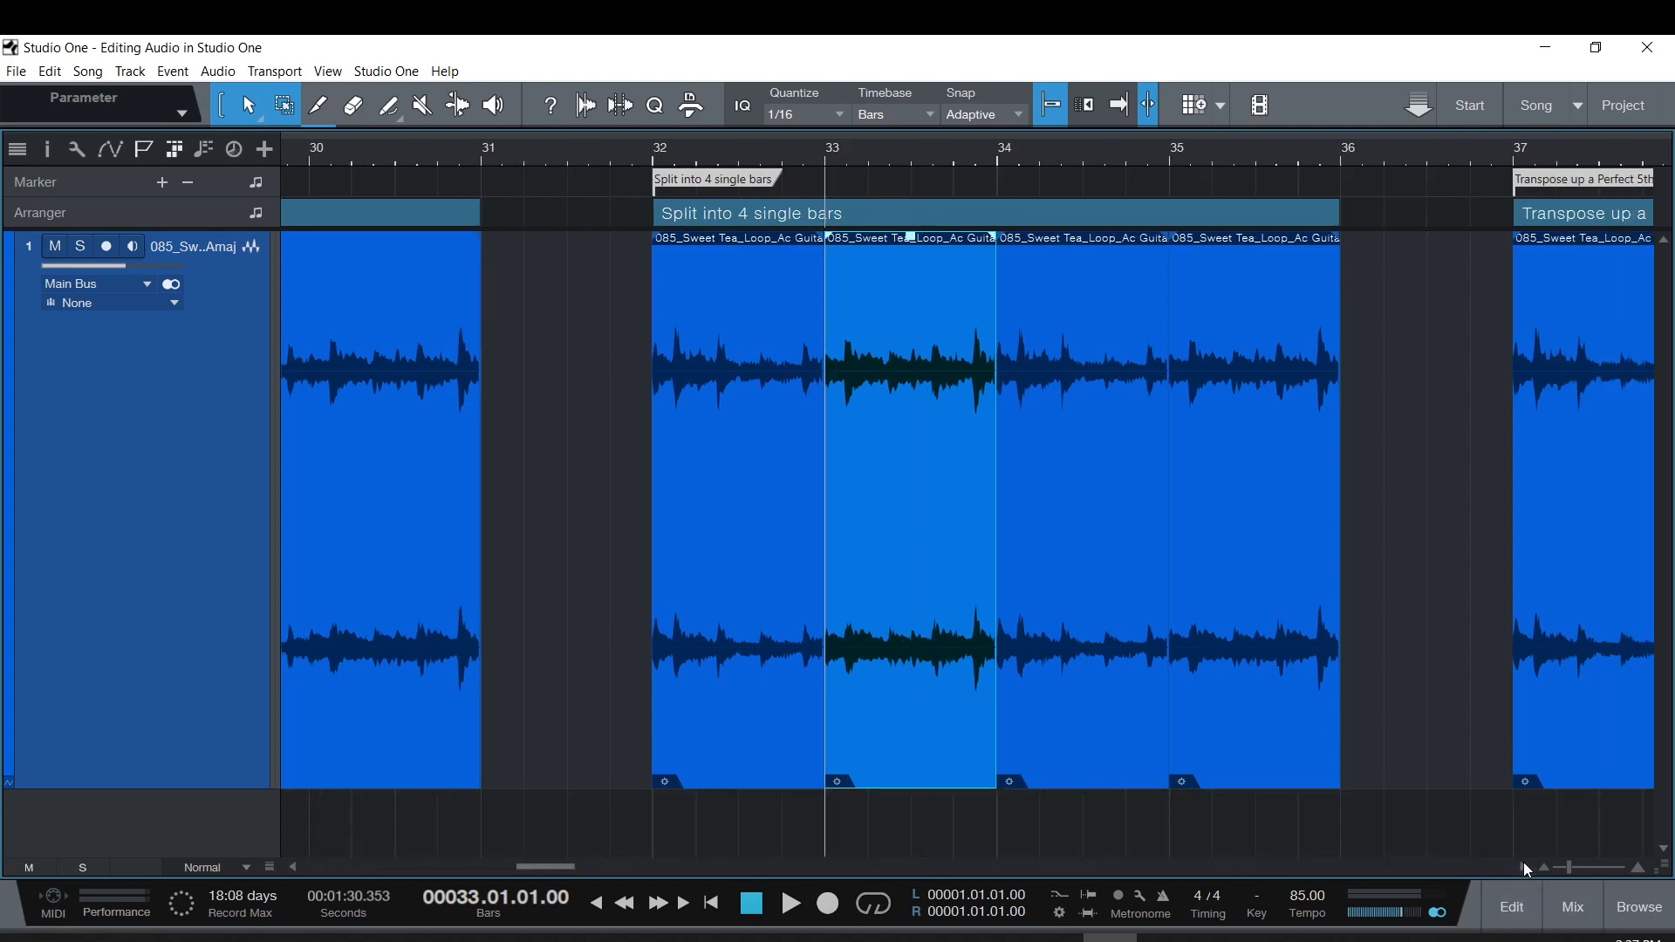
left_click(1524, 866)
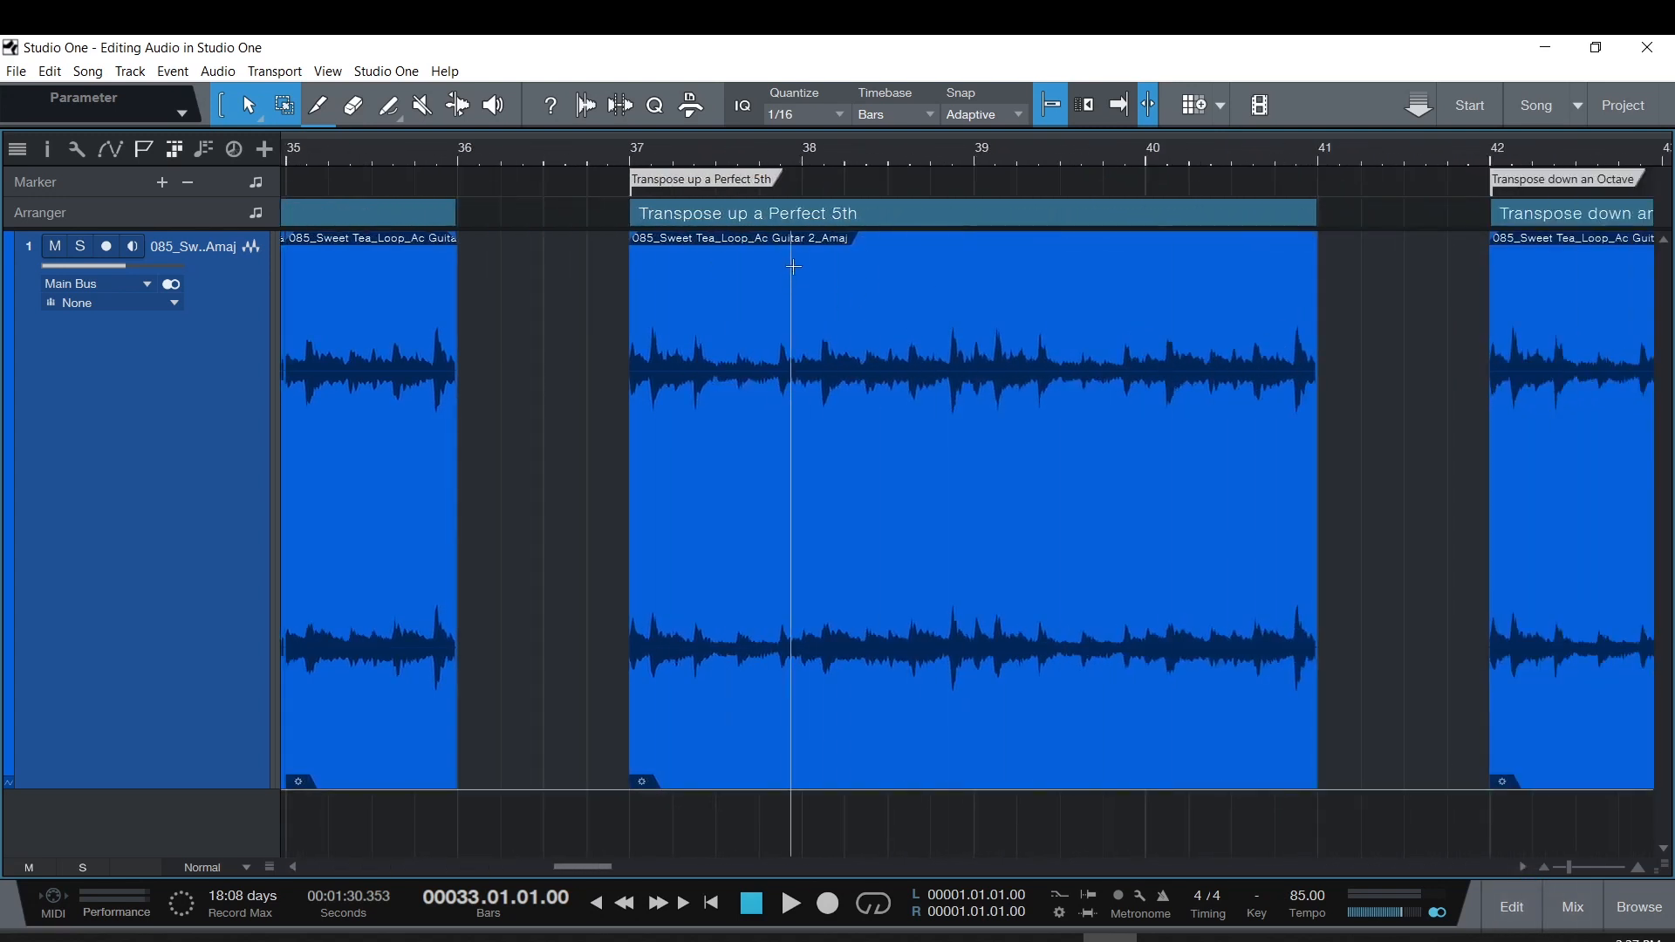
right_click(792, 475)
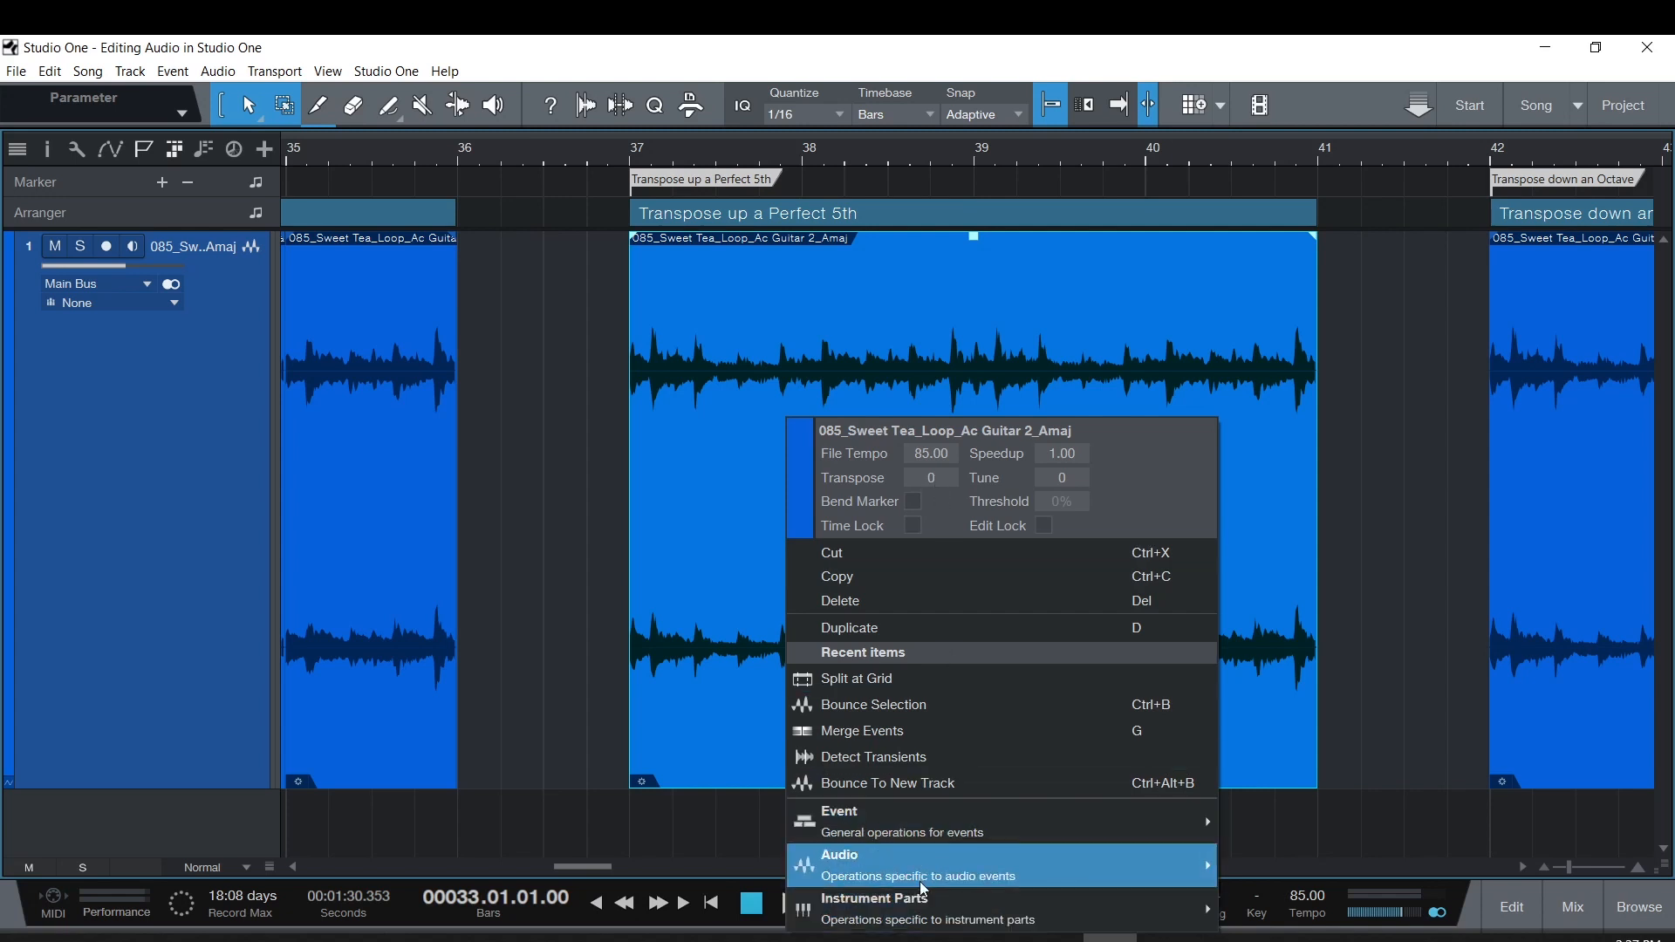
left_click(928, 476)
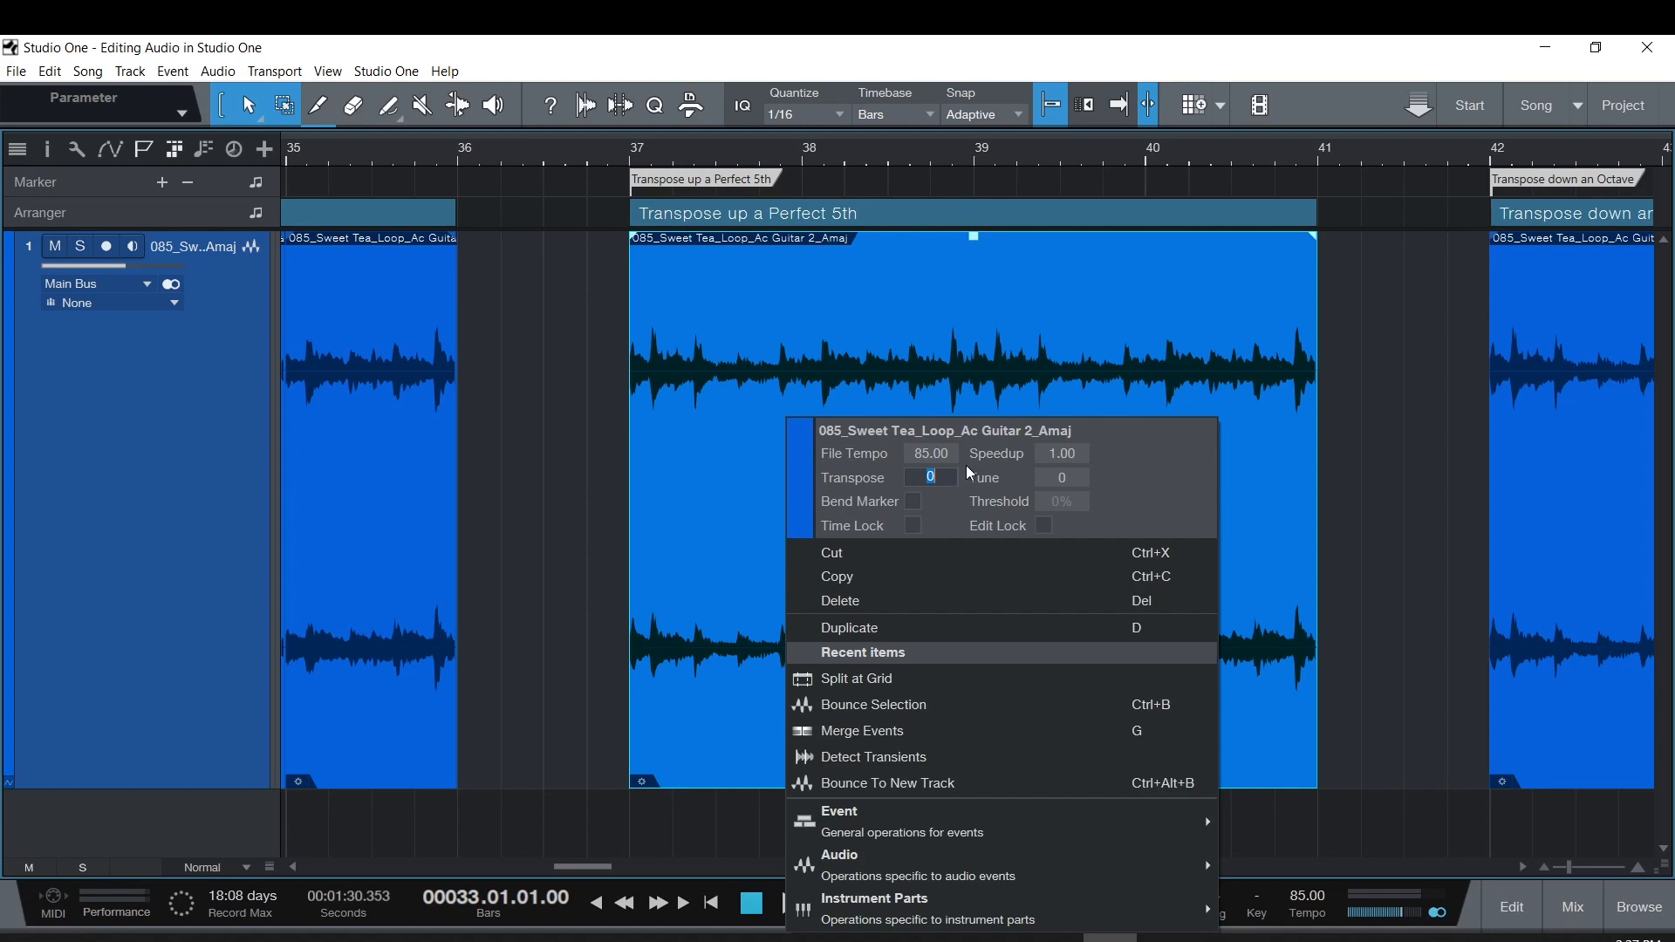
type("7")
left_click(1322, 491)
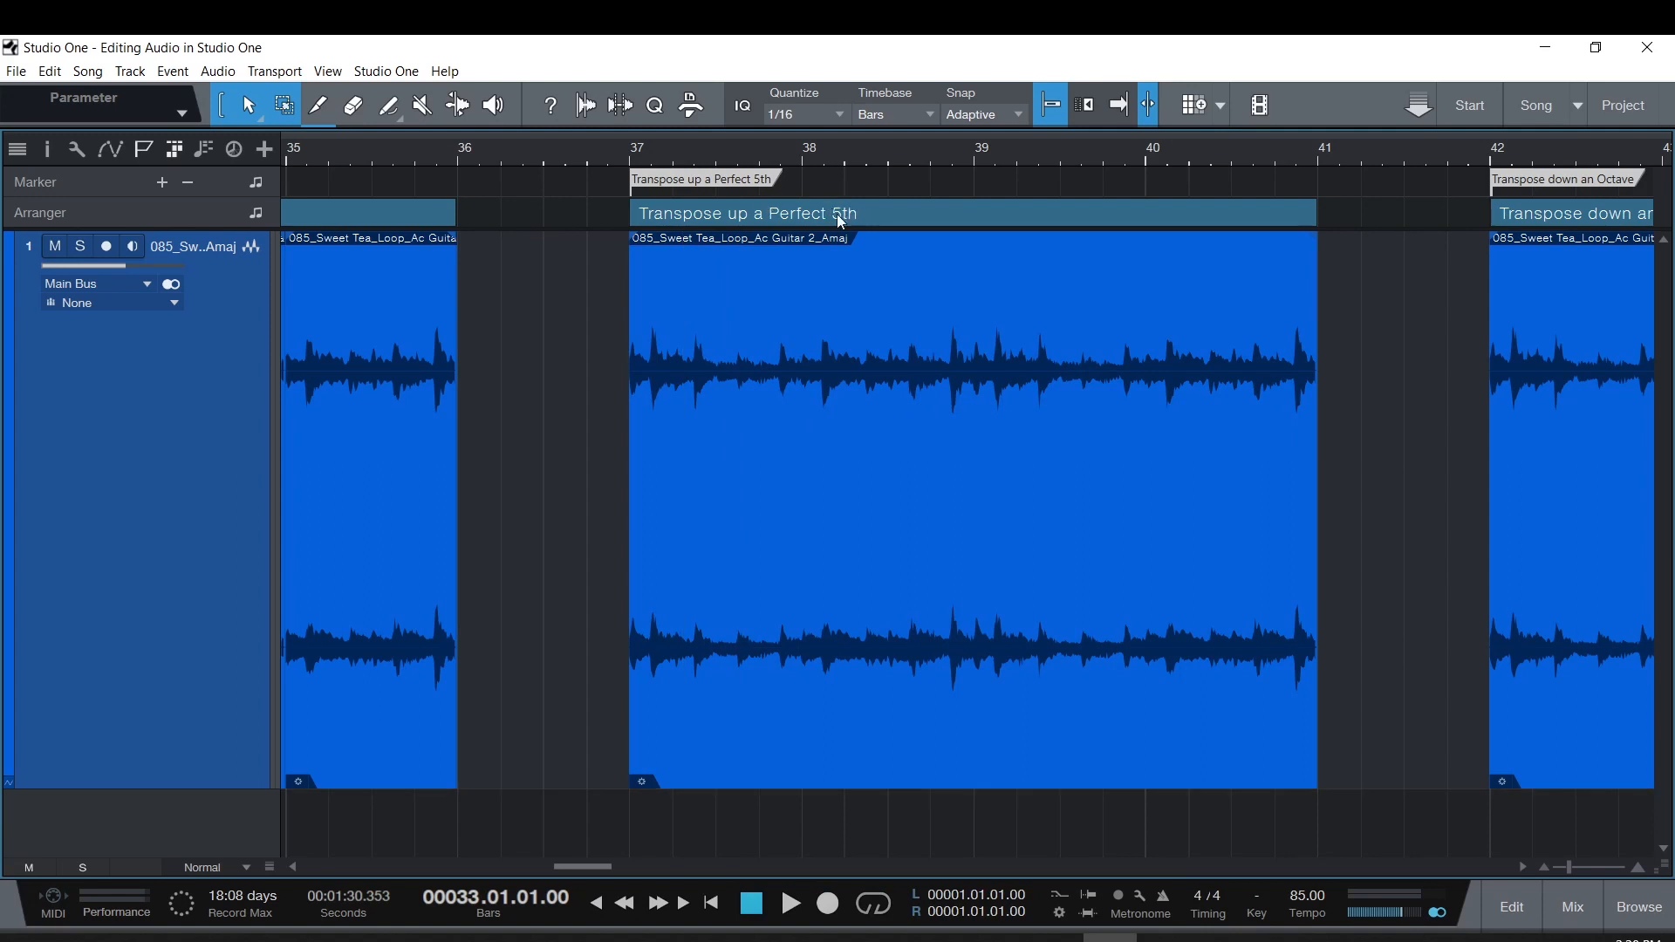
Transpose the event in the Transpose down an Octave section by -12 semitones.
left_click(1520, 872)
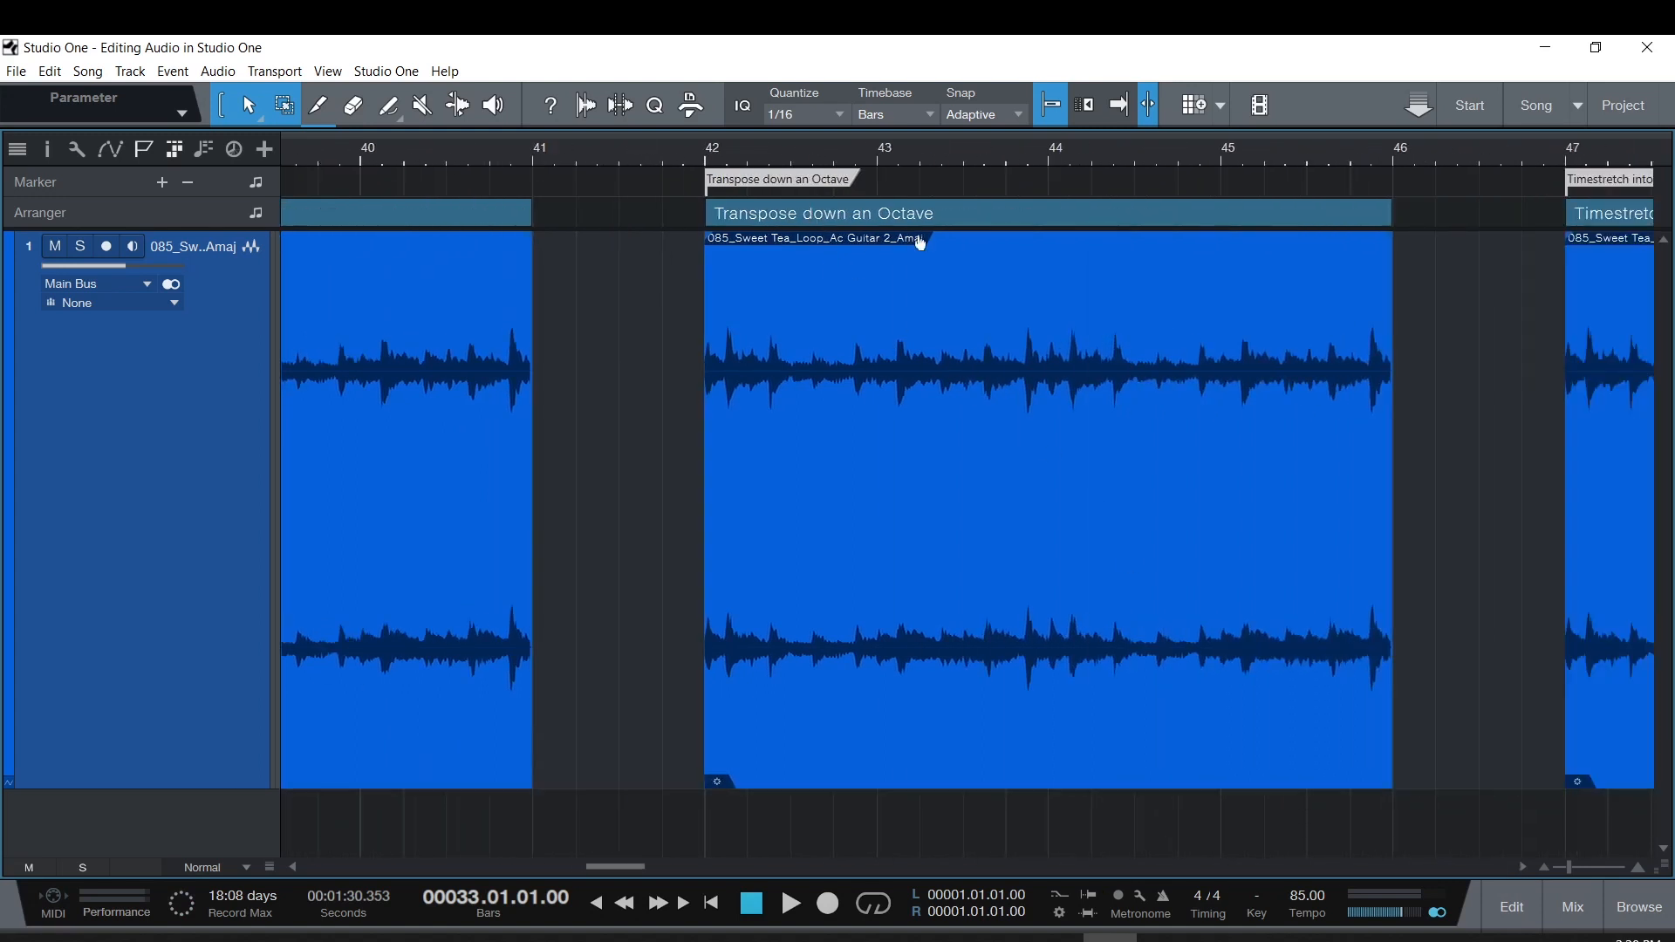
right_click(904, 472)
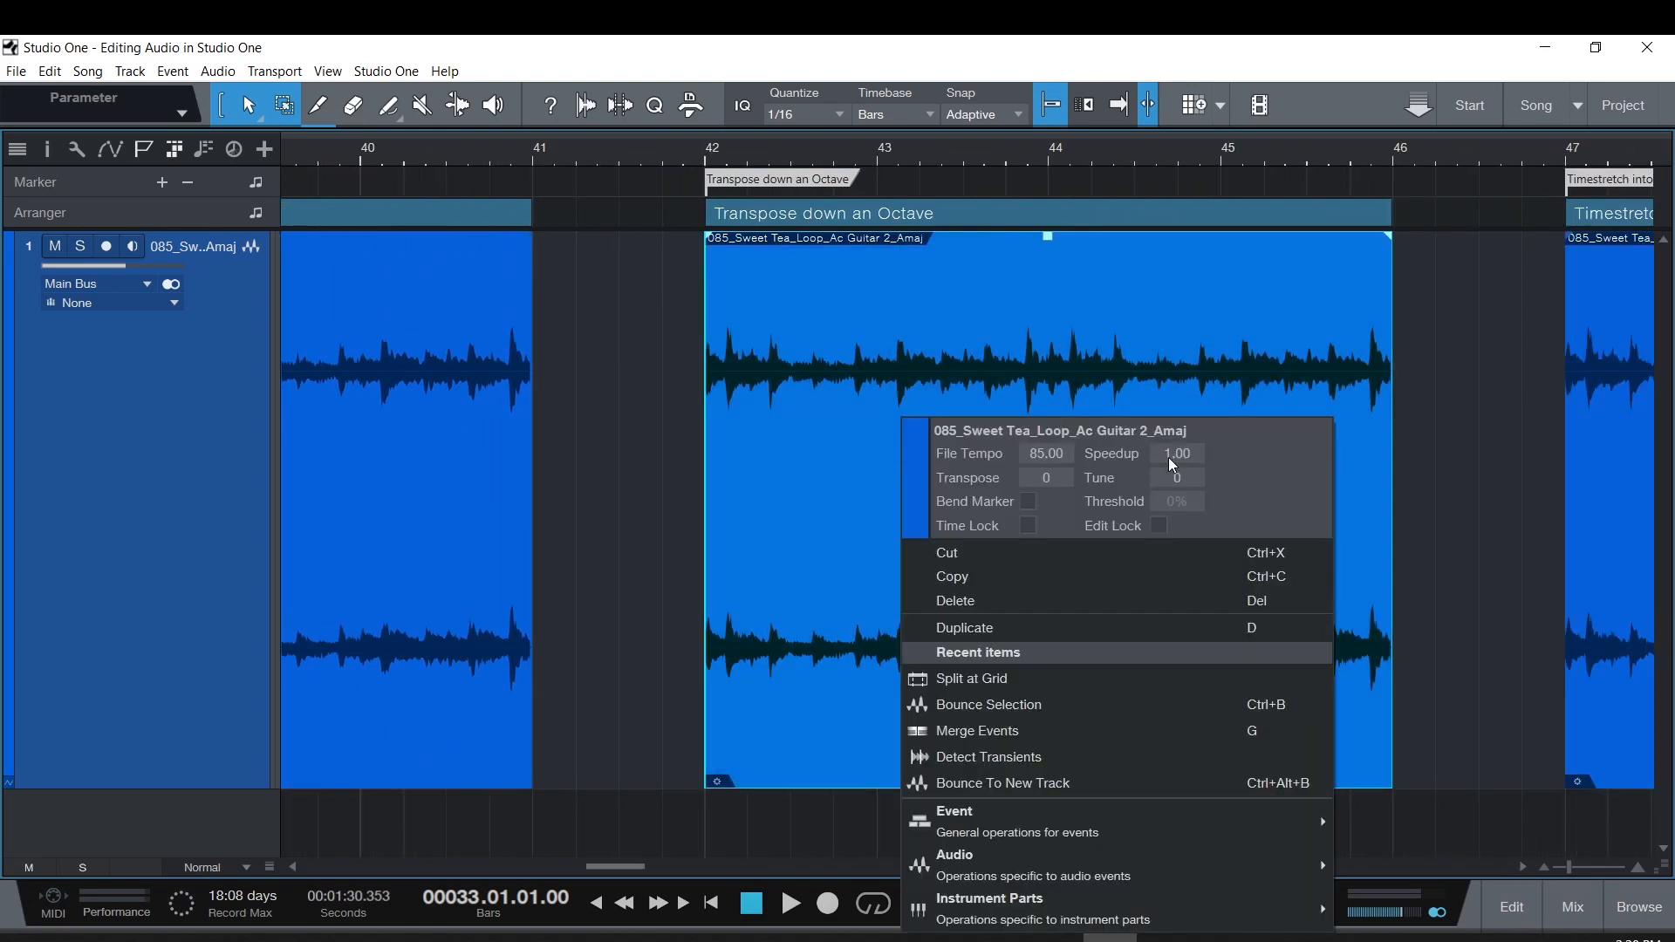
left_click(1049, 477)
type("-12")
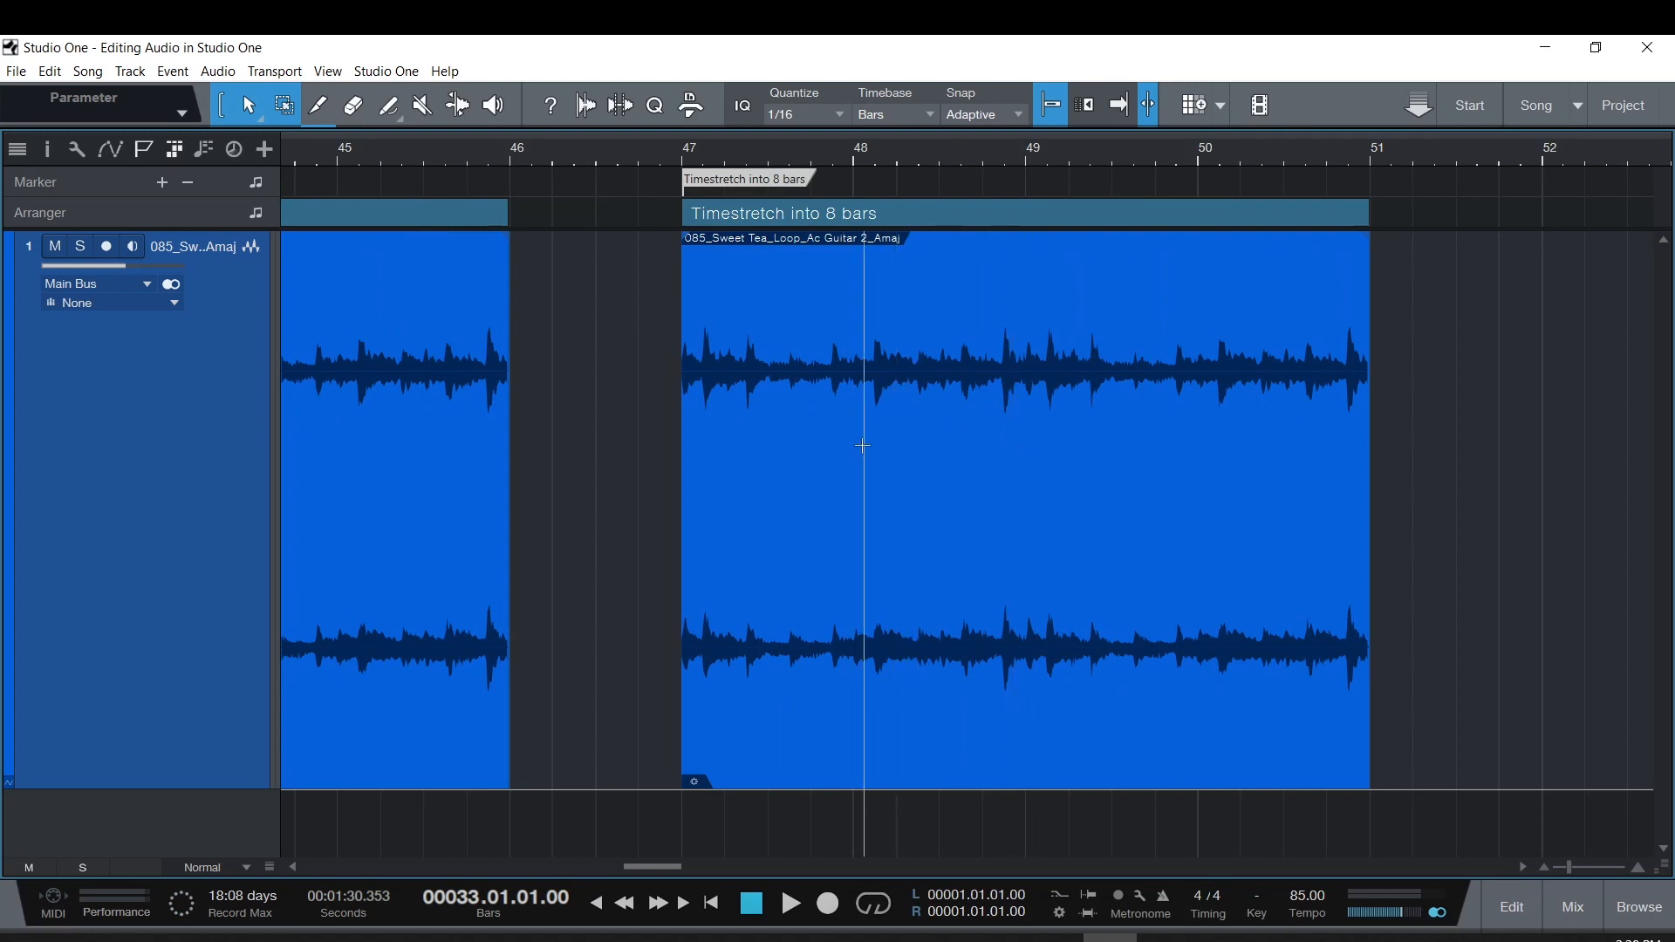
Try a Speedup of 2 on the Timestretch into 8 bars event, and set it to 0.5 instead.
right_click(872, 452)
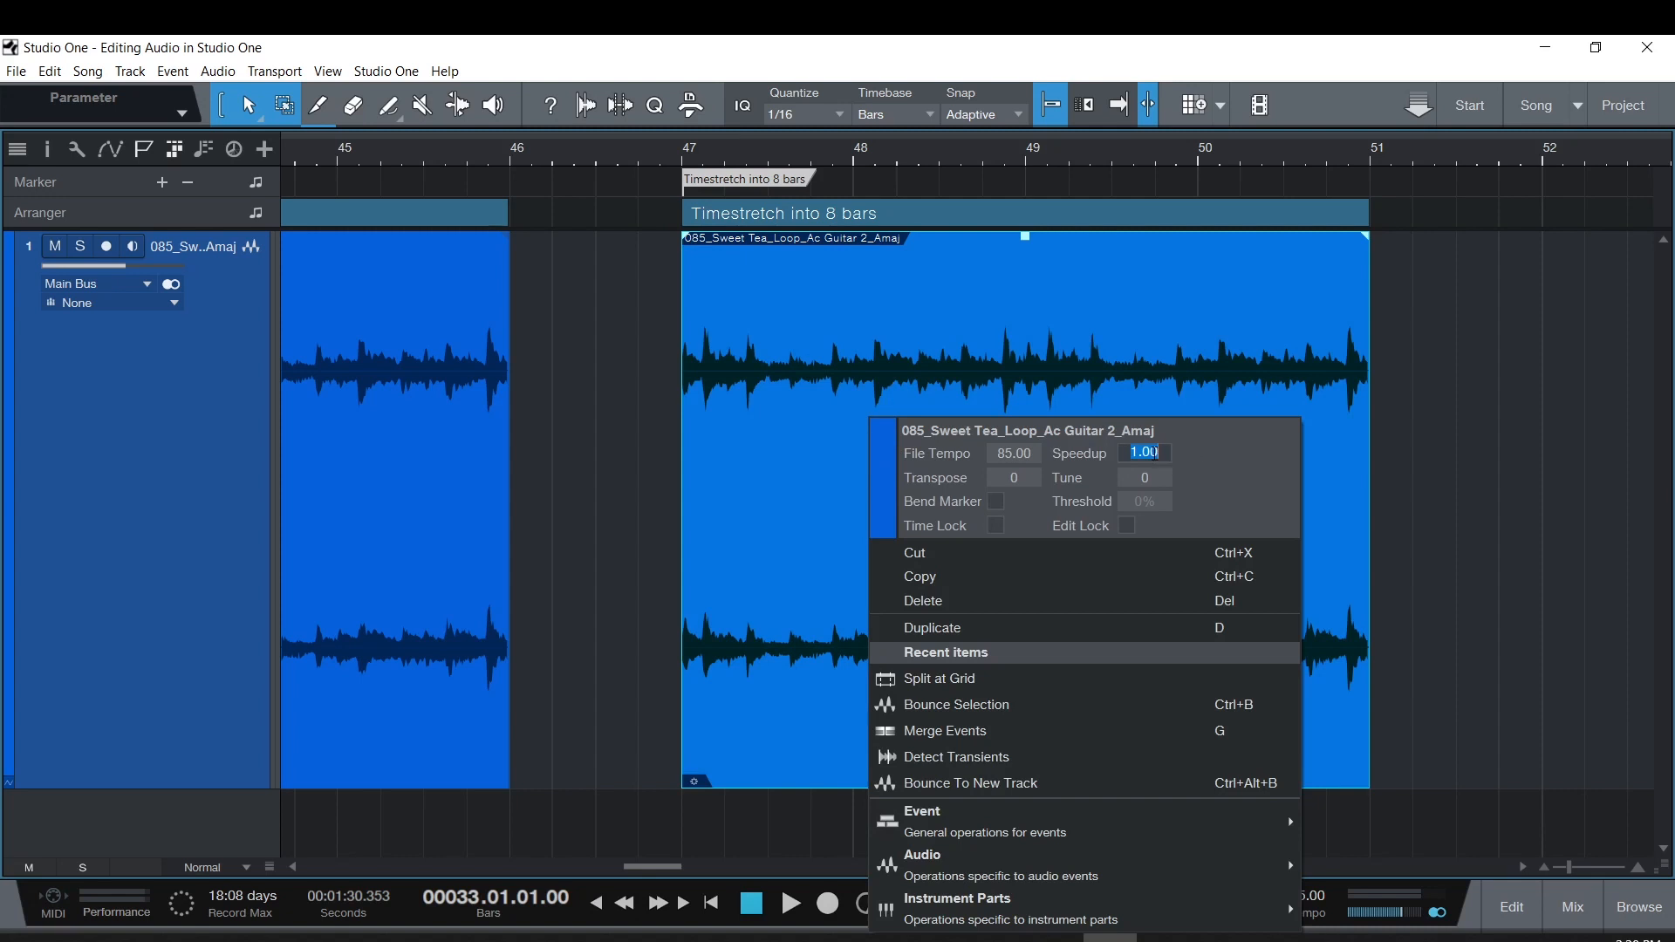
type("2")
key("Return")
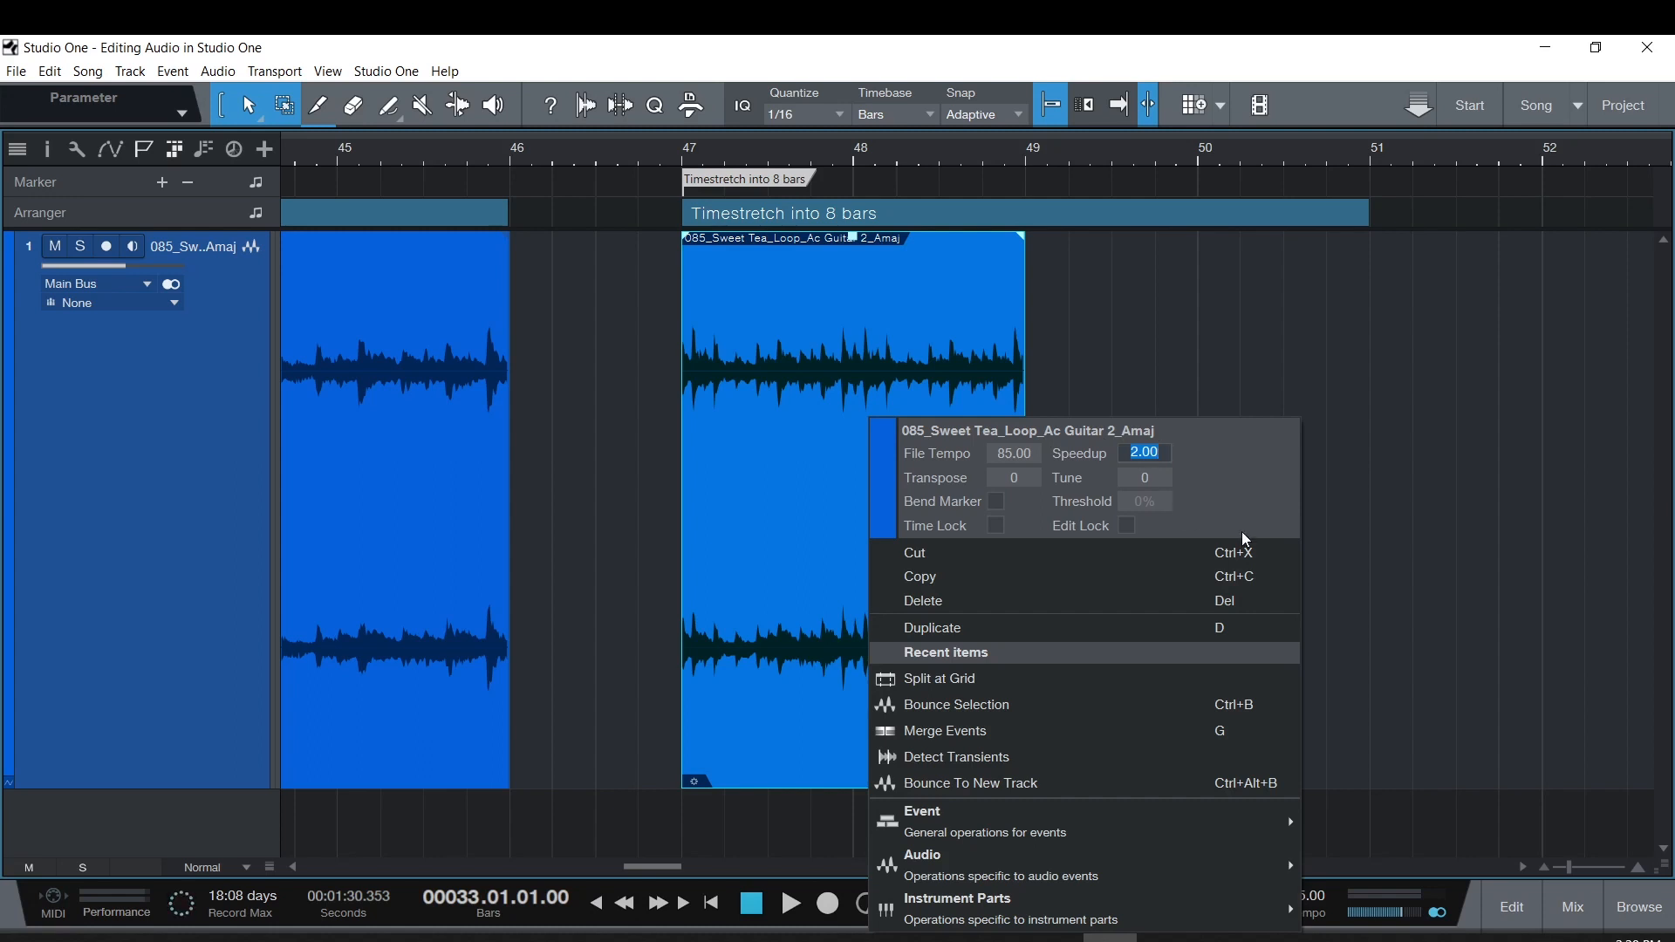
type("0.5")
key("Return")
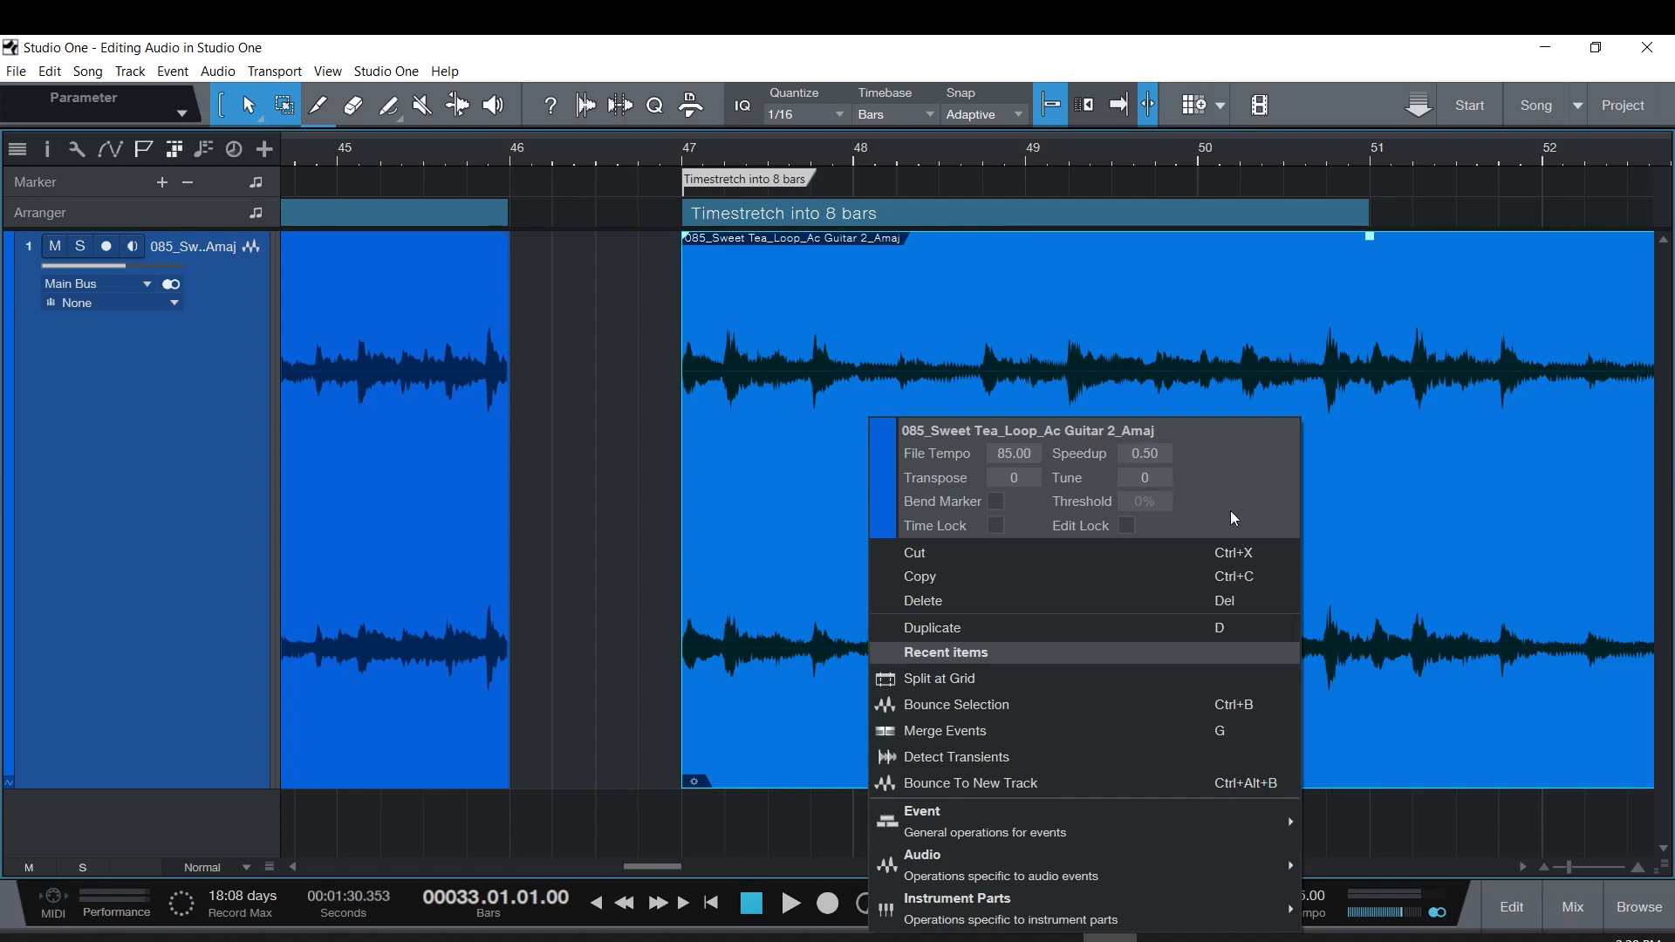
left_click(1479, 829)
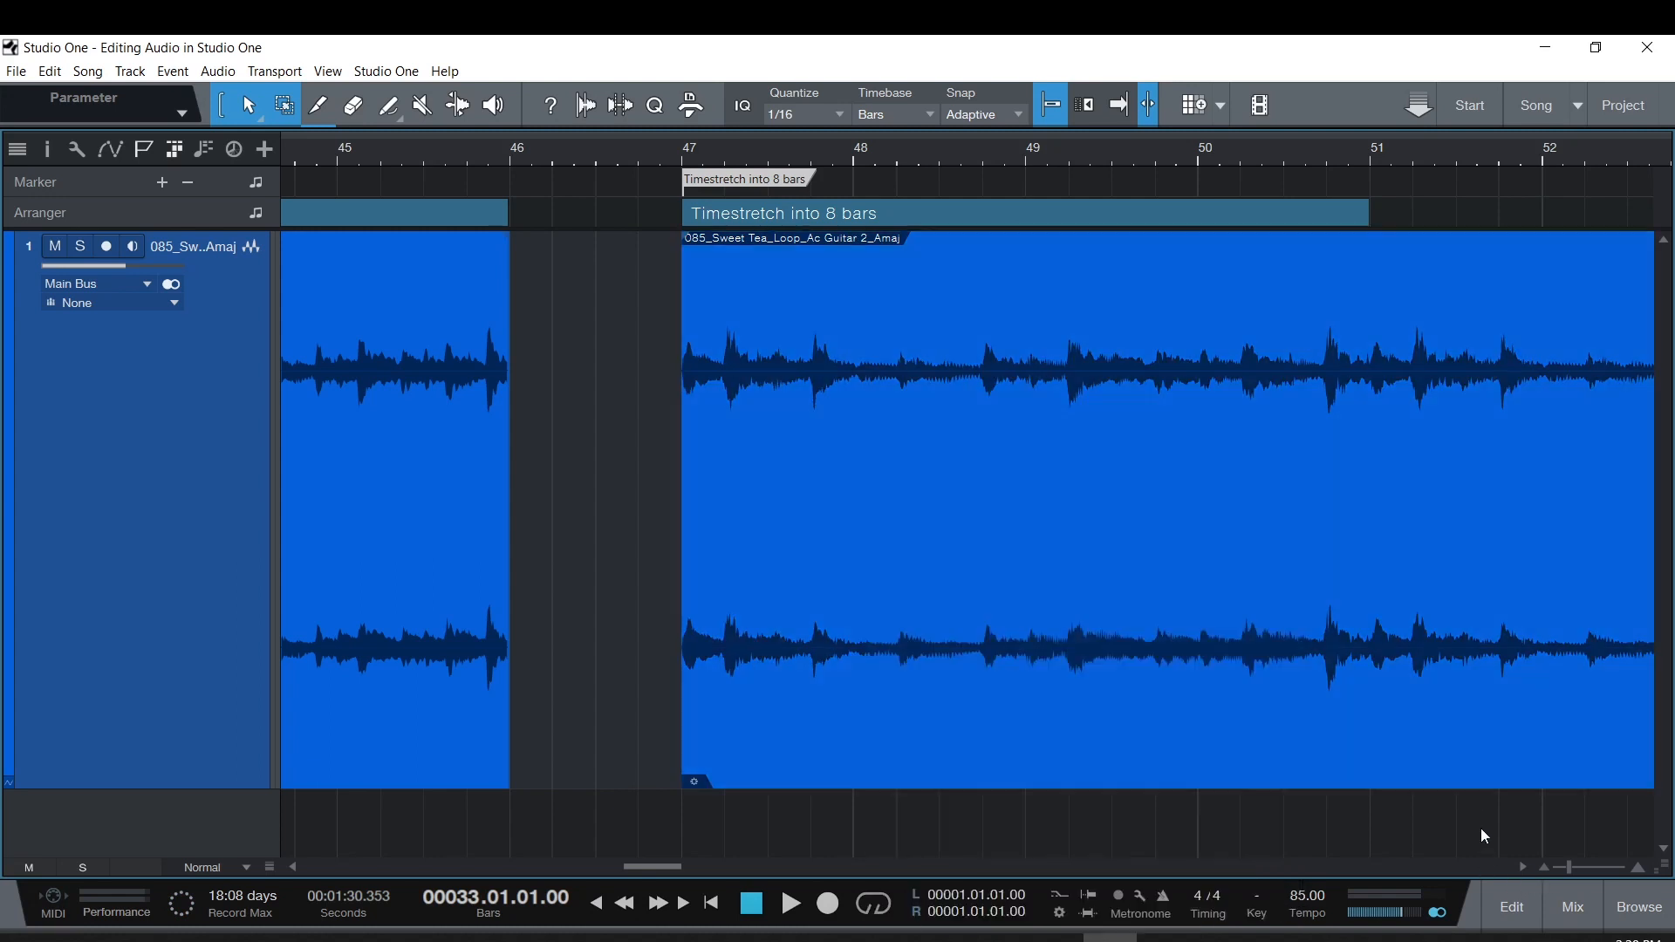
Try a Speedup of 0.76 on the Timestretch into 8 bars event, and set it back to 0.5.
left_click(1523, 867)
left_click(1544, 868)
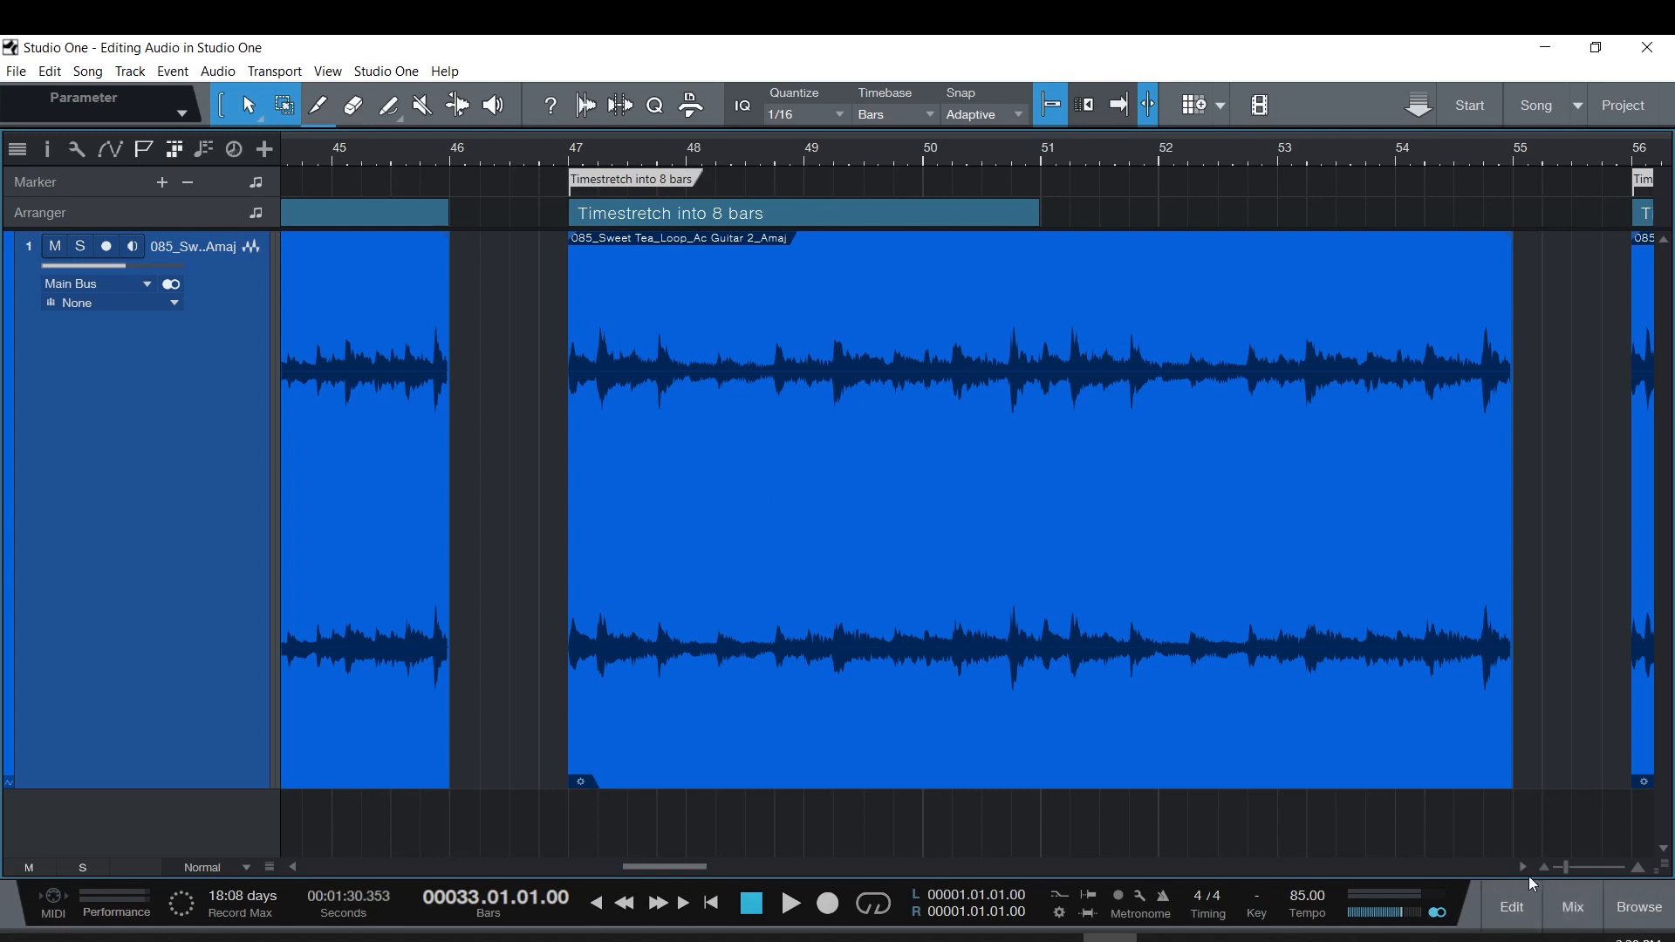
left_click(1523, 869)
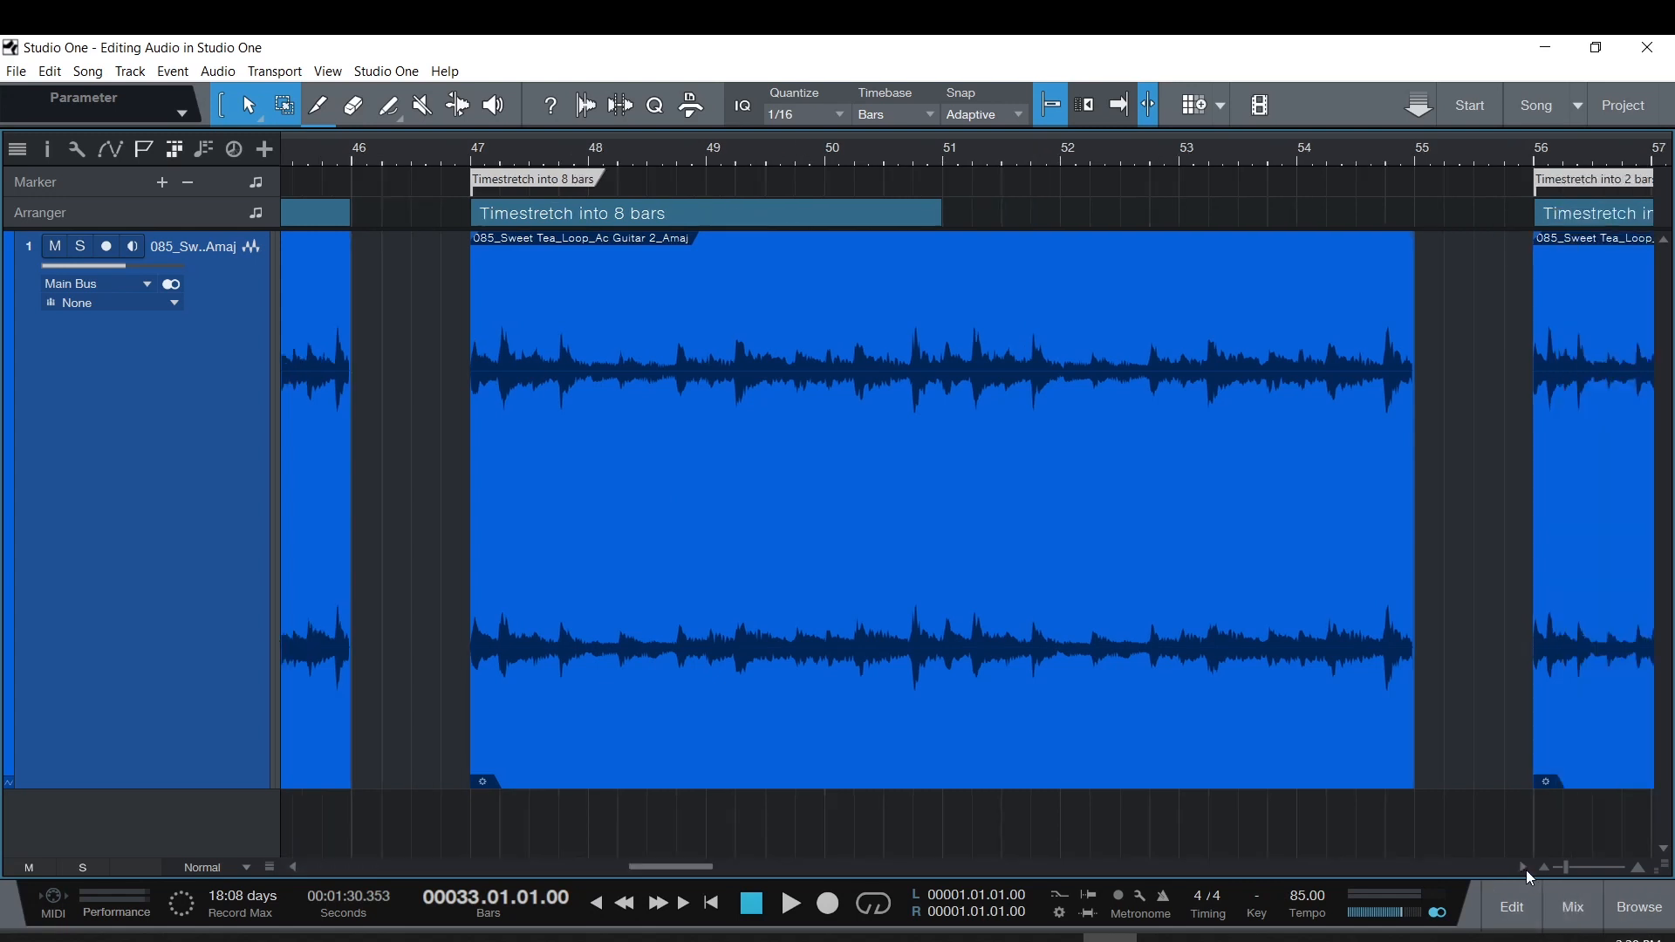
left_click(1525, 870)
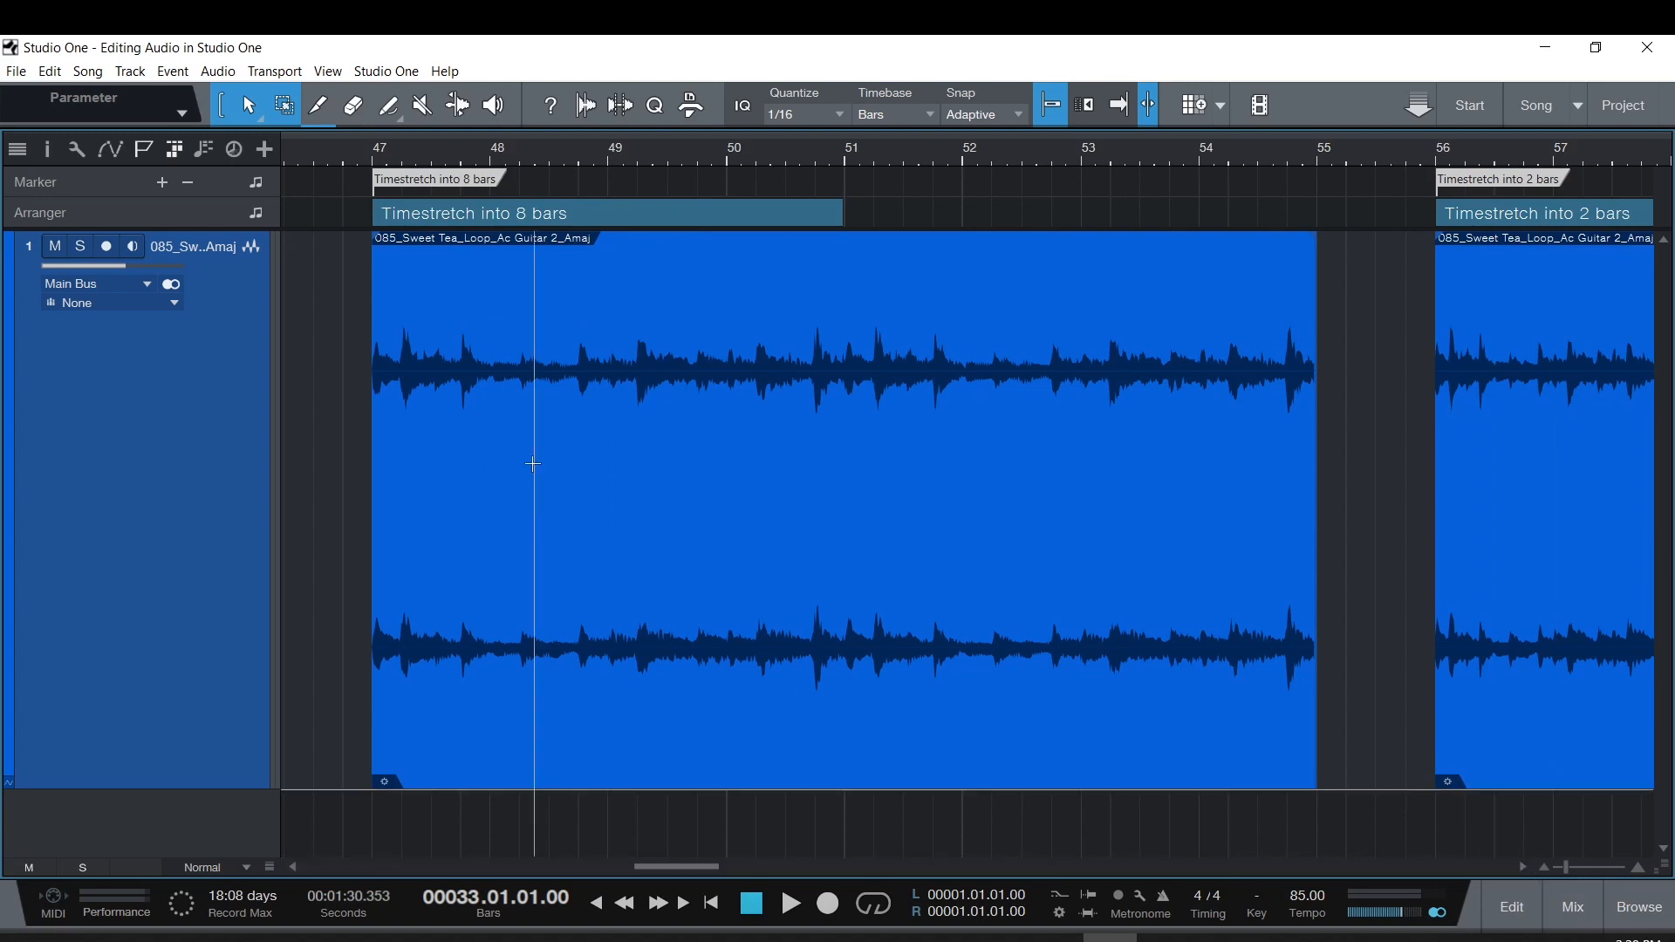
right_click(866, 382)
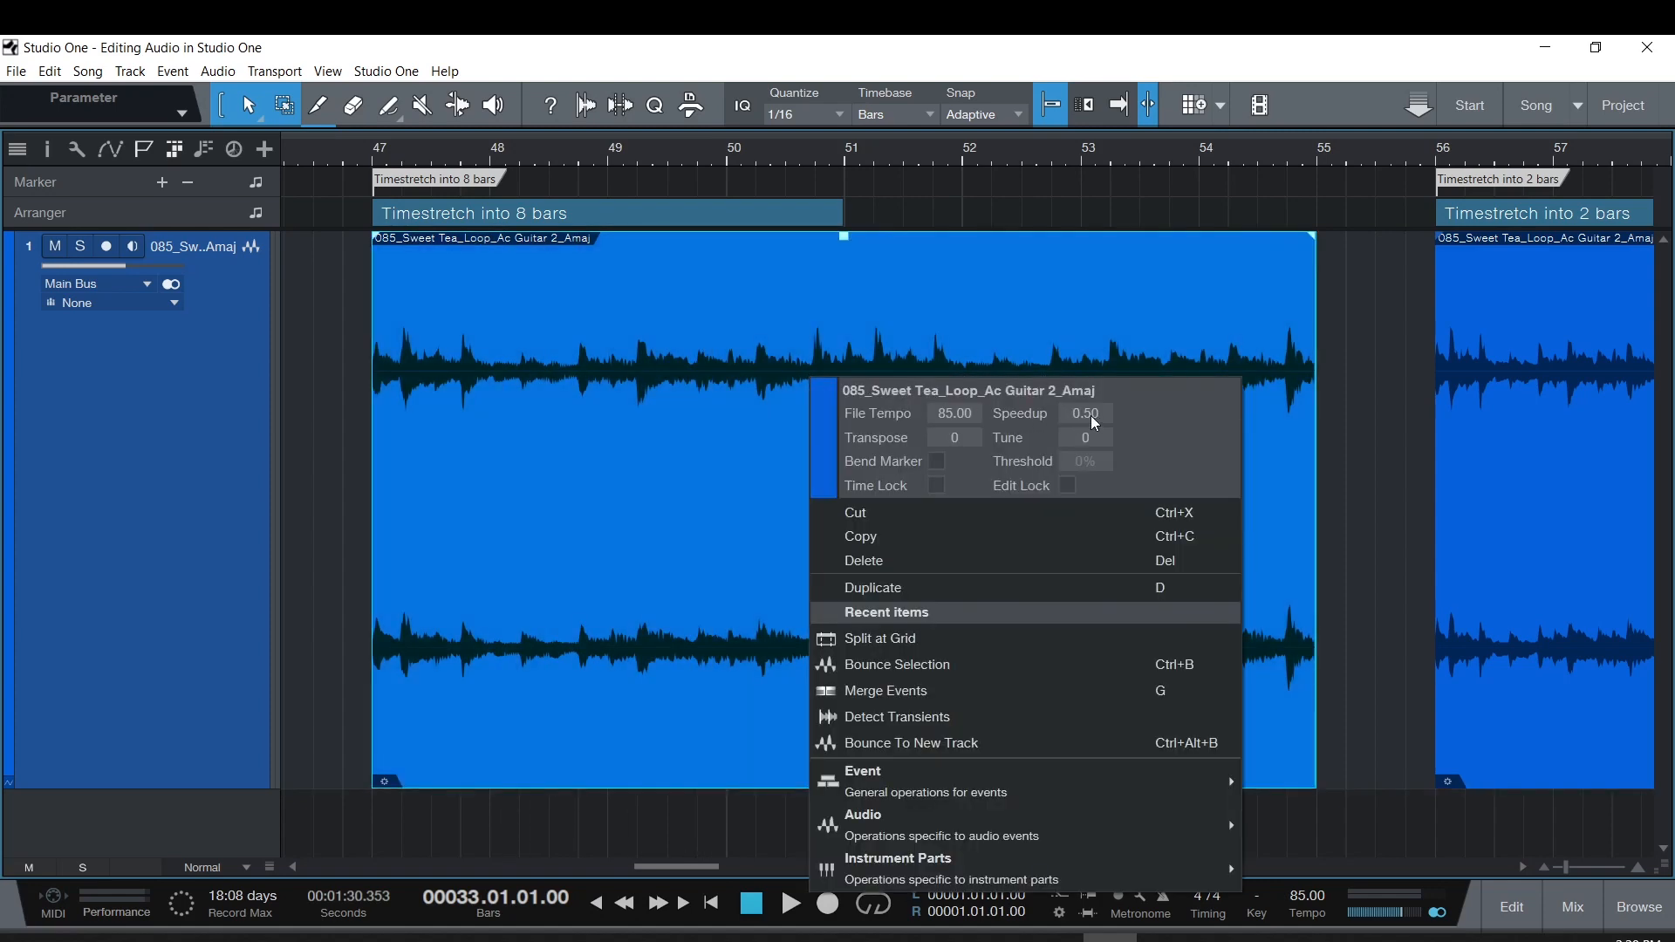
left_click_drag(1091, 416, 1100, 433)
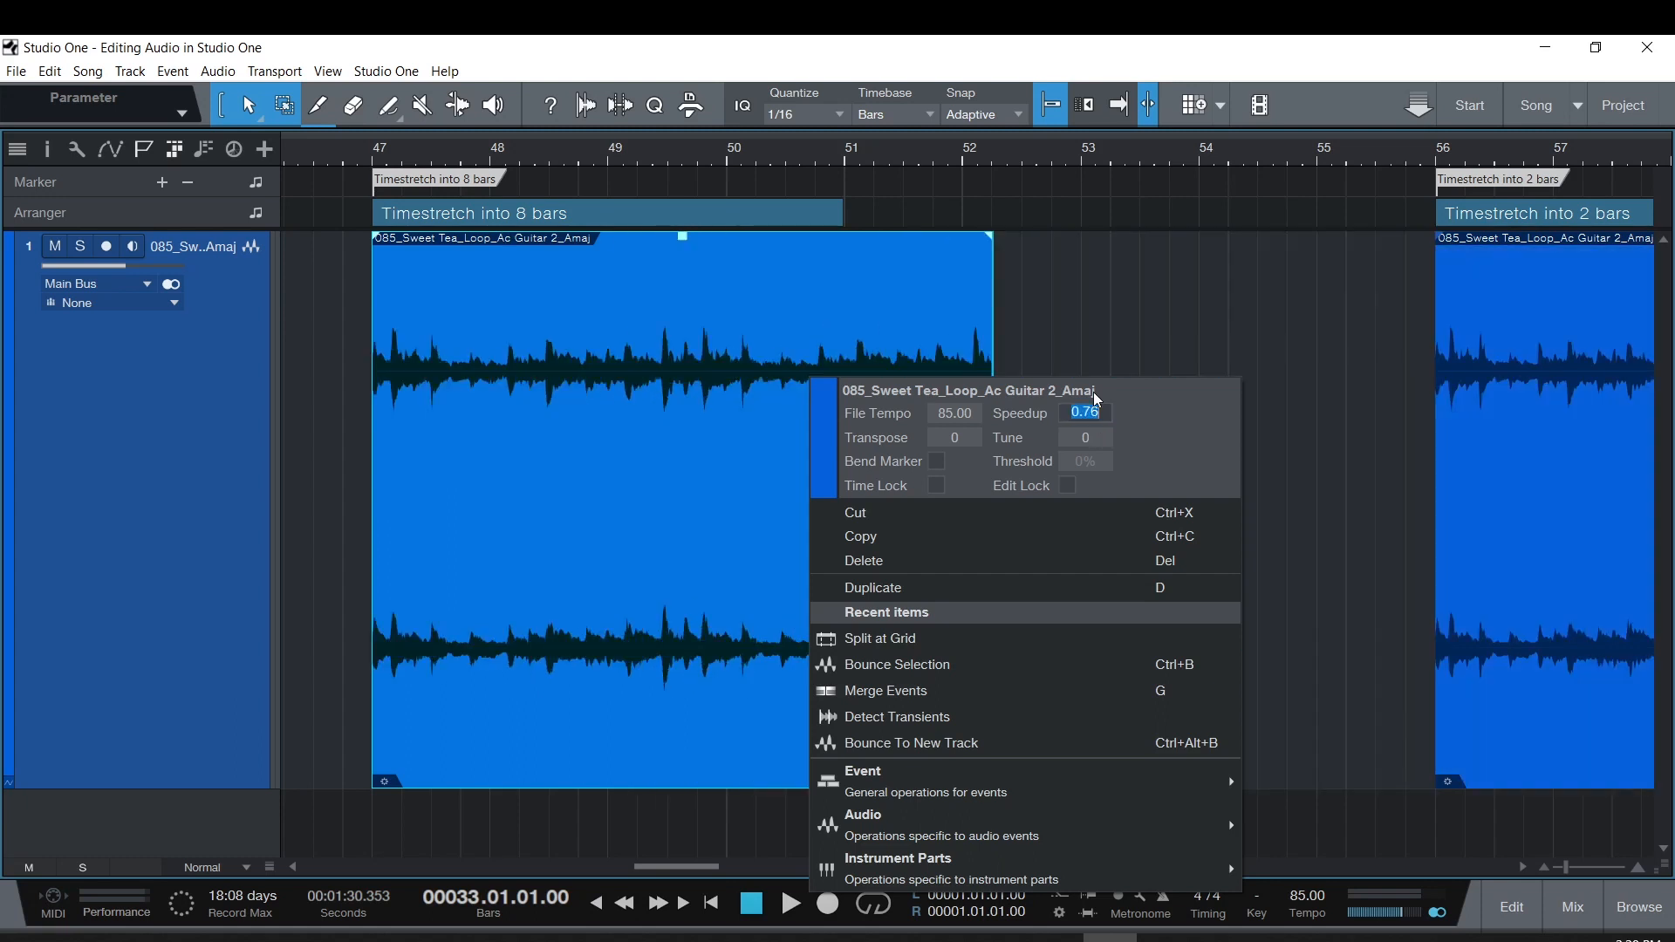
type("0.5")
key("Return")
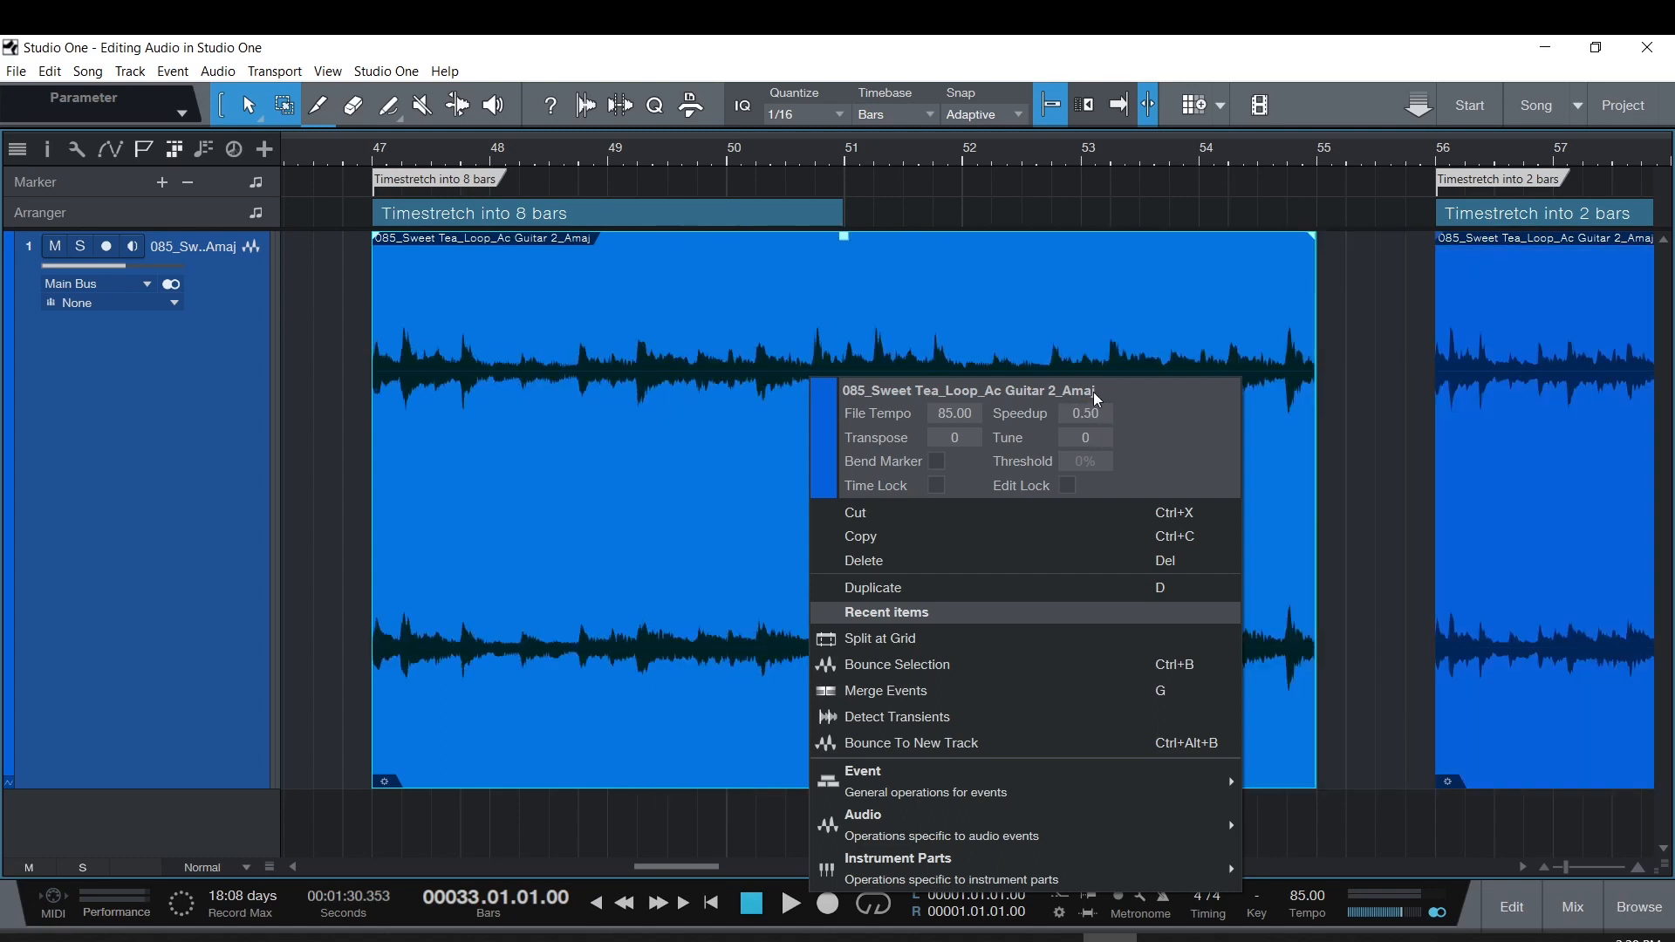
Set the Speedup of the event in the Timestretch into 2 bars section to 2.
left_click(1523, 873)
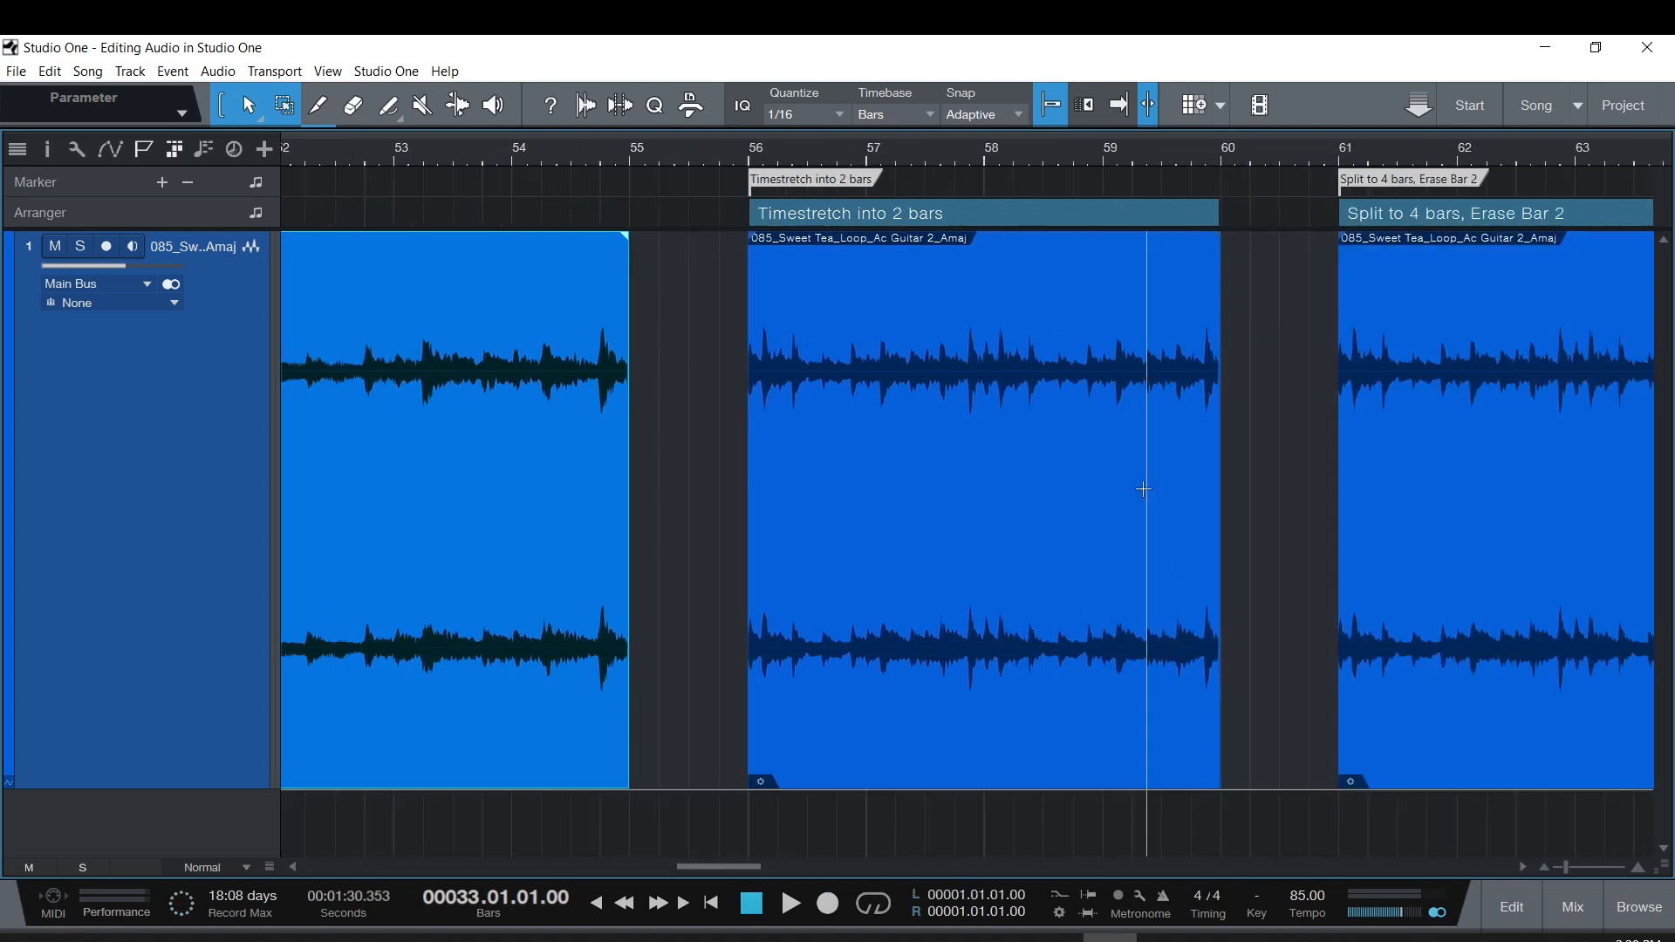
right_click(976, 520)
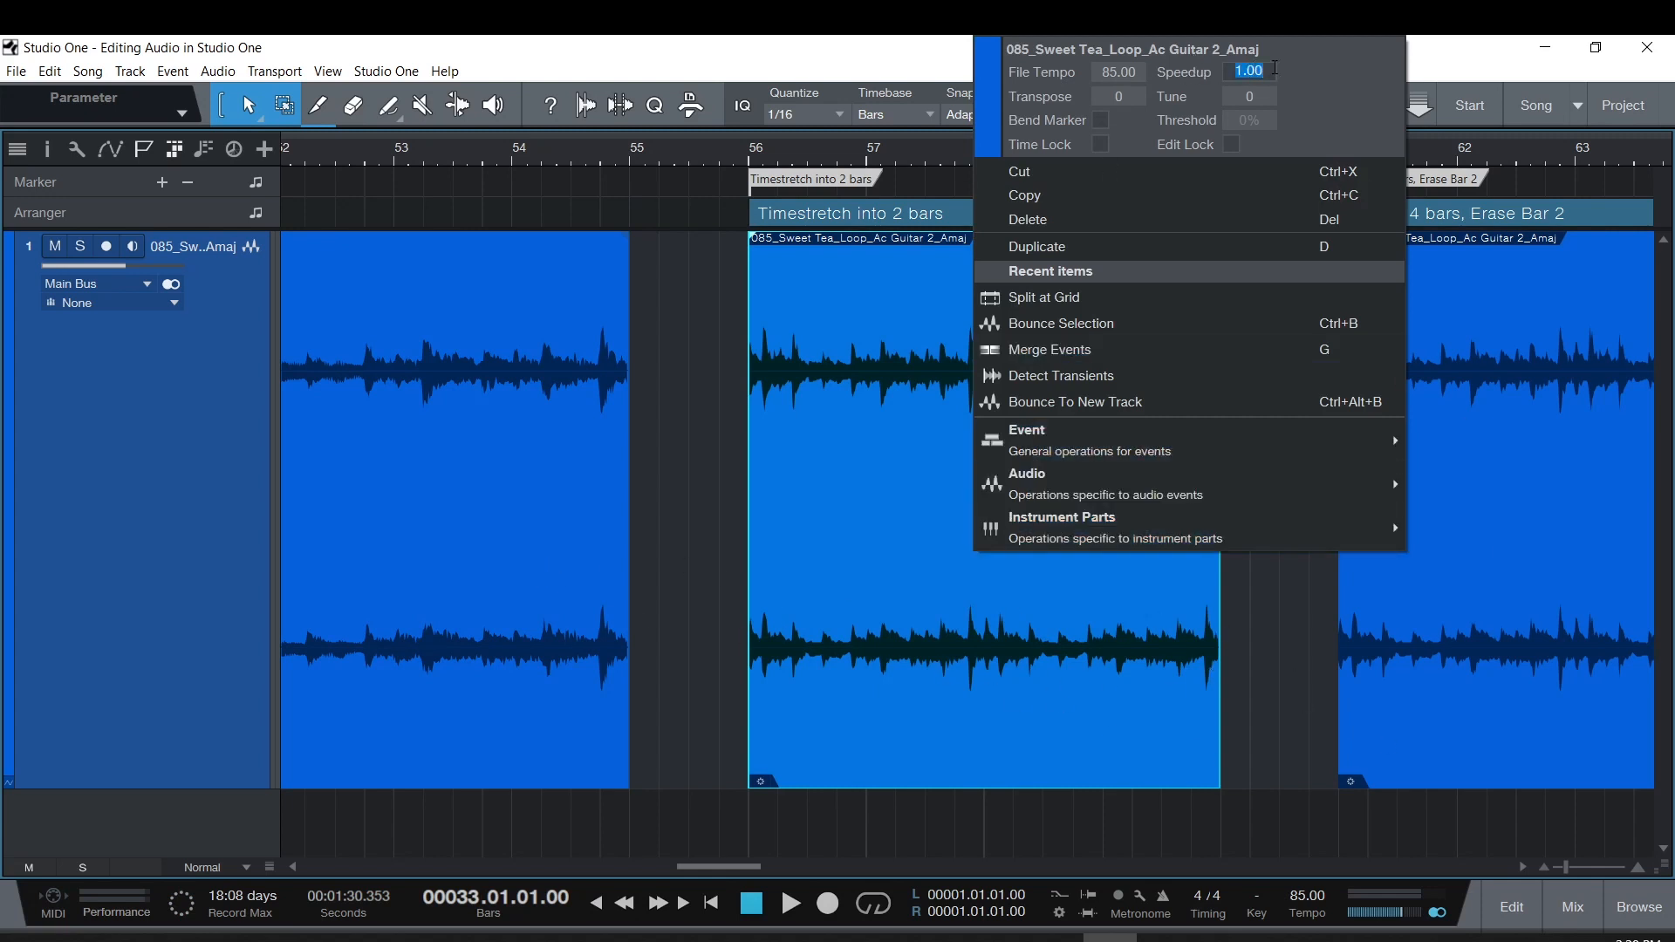
type("2")
key("Return")
left_click(1110, 670)
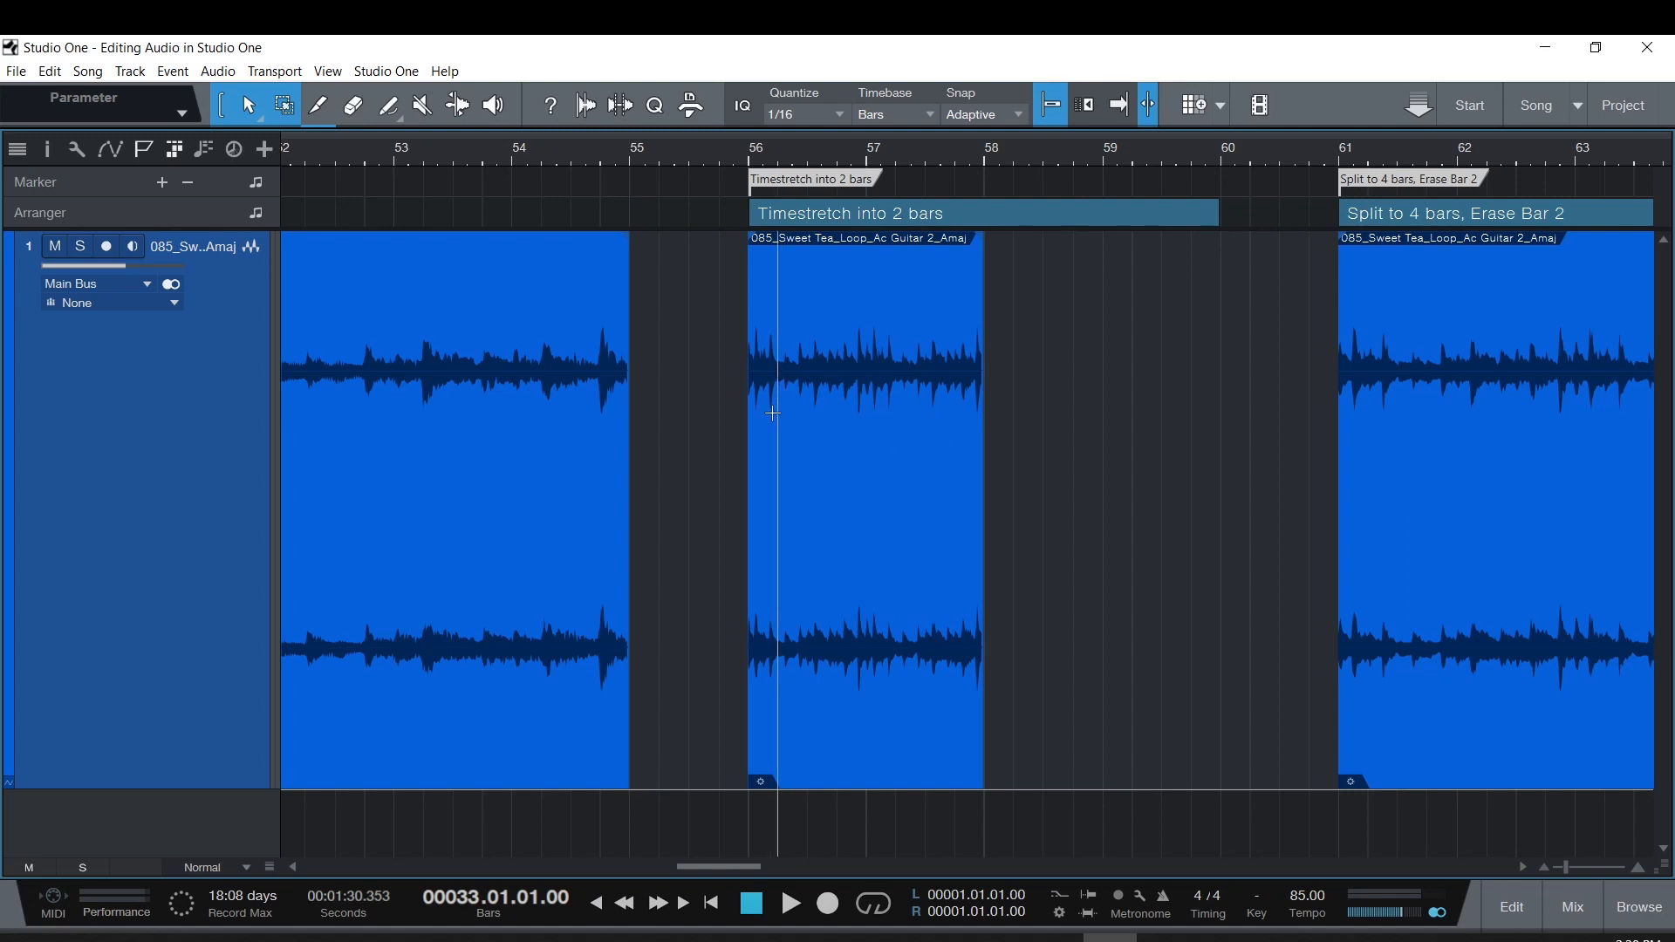
Play the unstretched loop from bar 61 and the sped-up loop from bar 56 to compare their speeds.
left_click(1333, 145)
key("space")
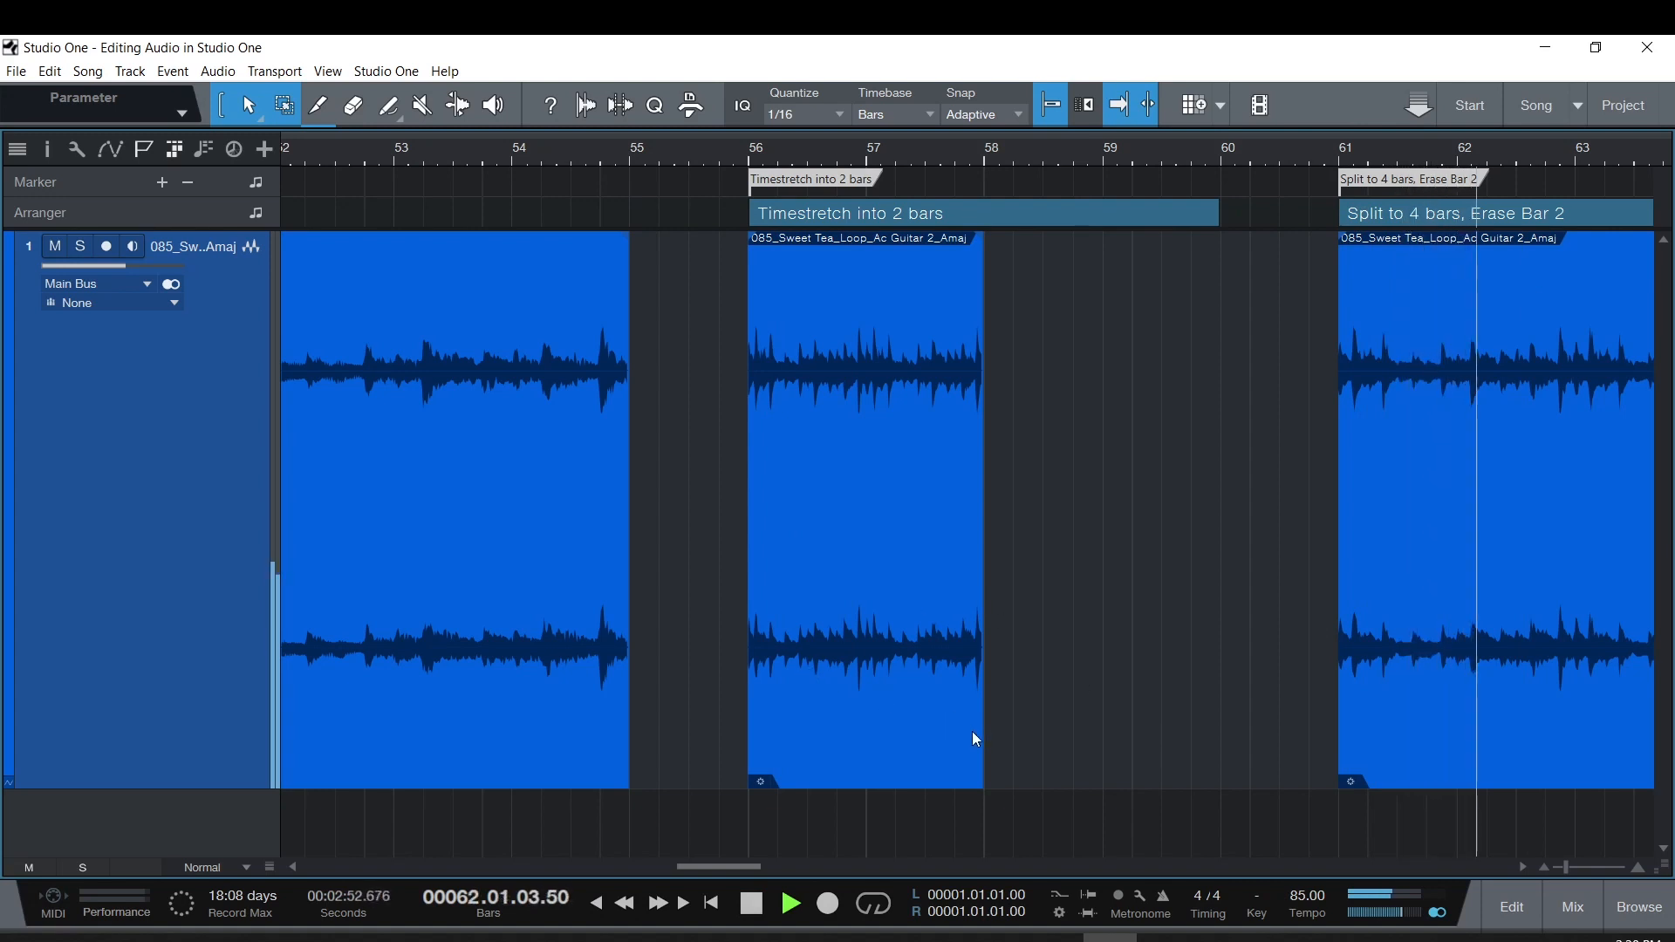
key("space")
left_click(748, 148)
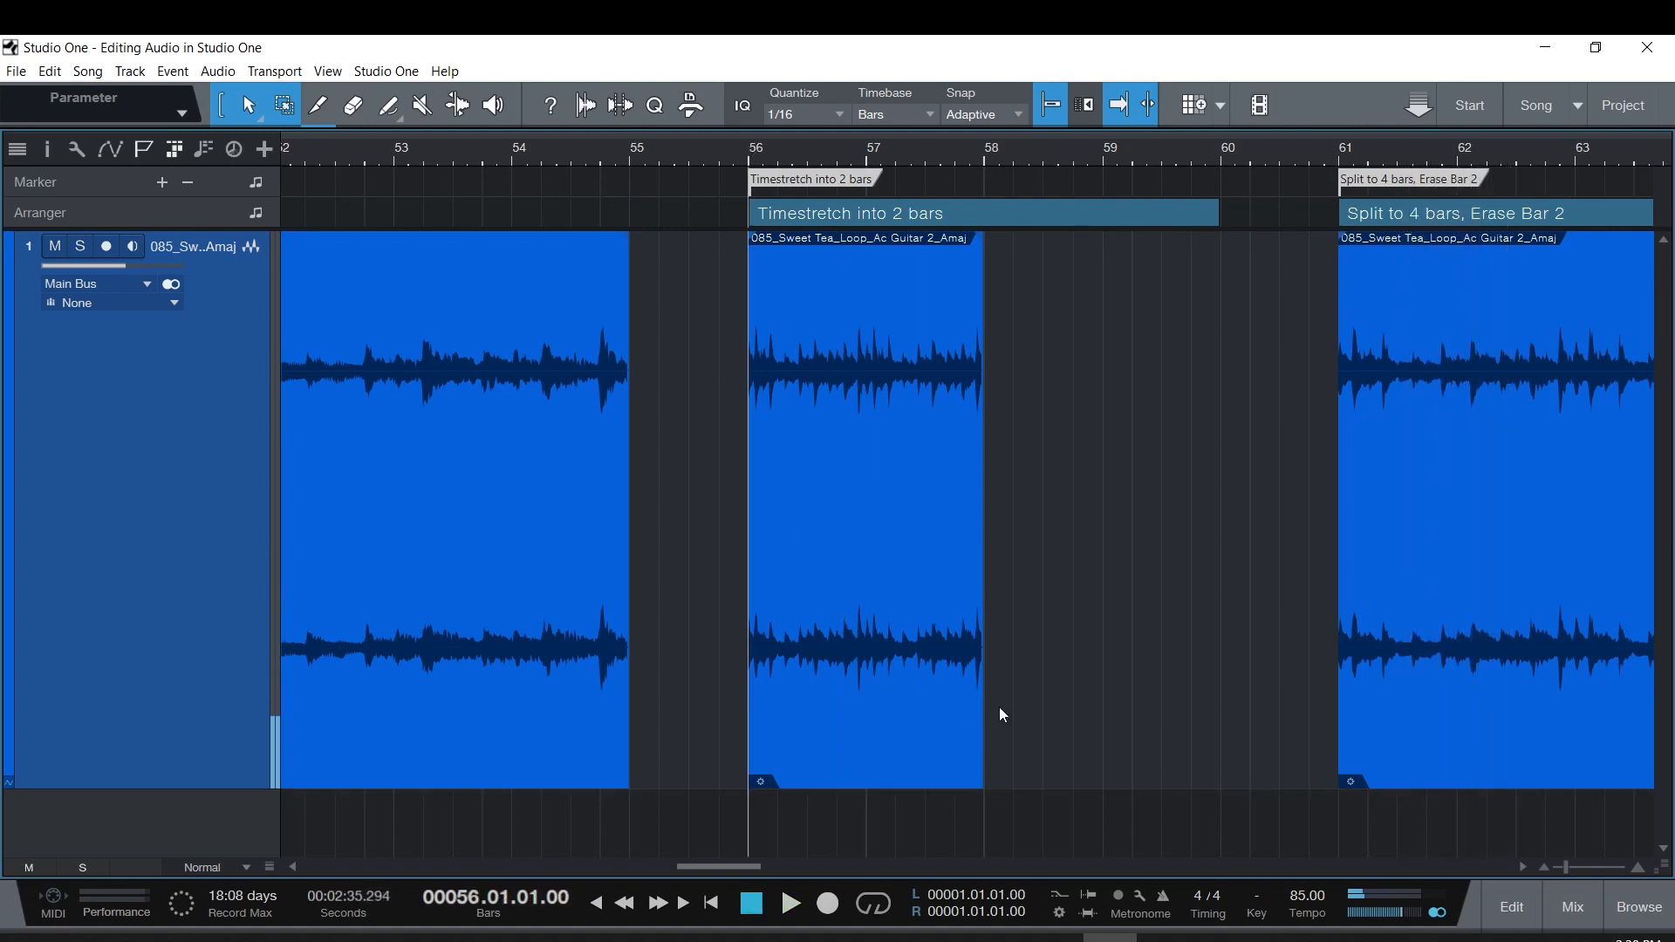
key("space")
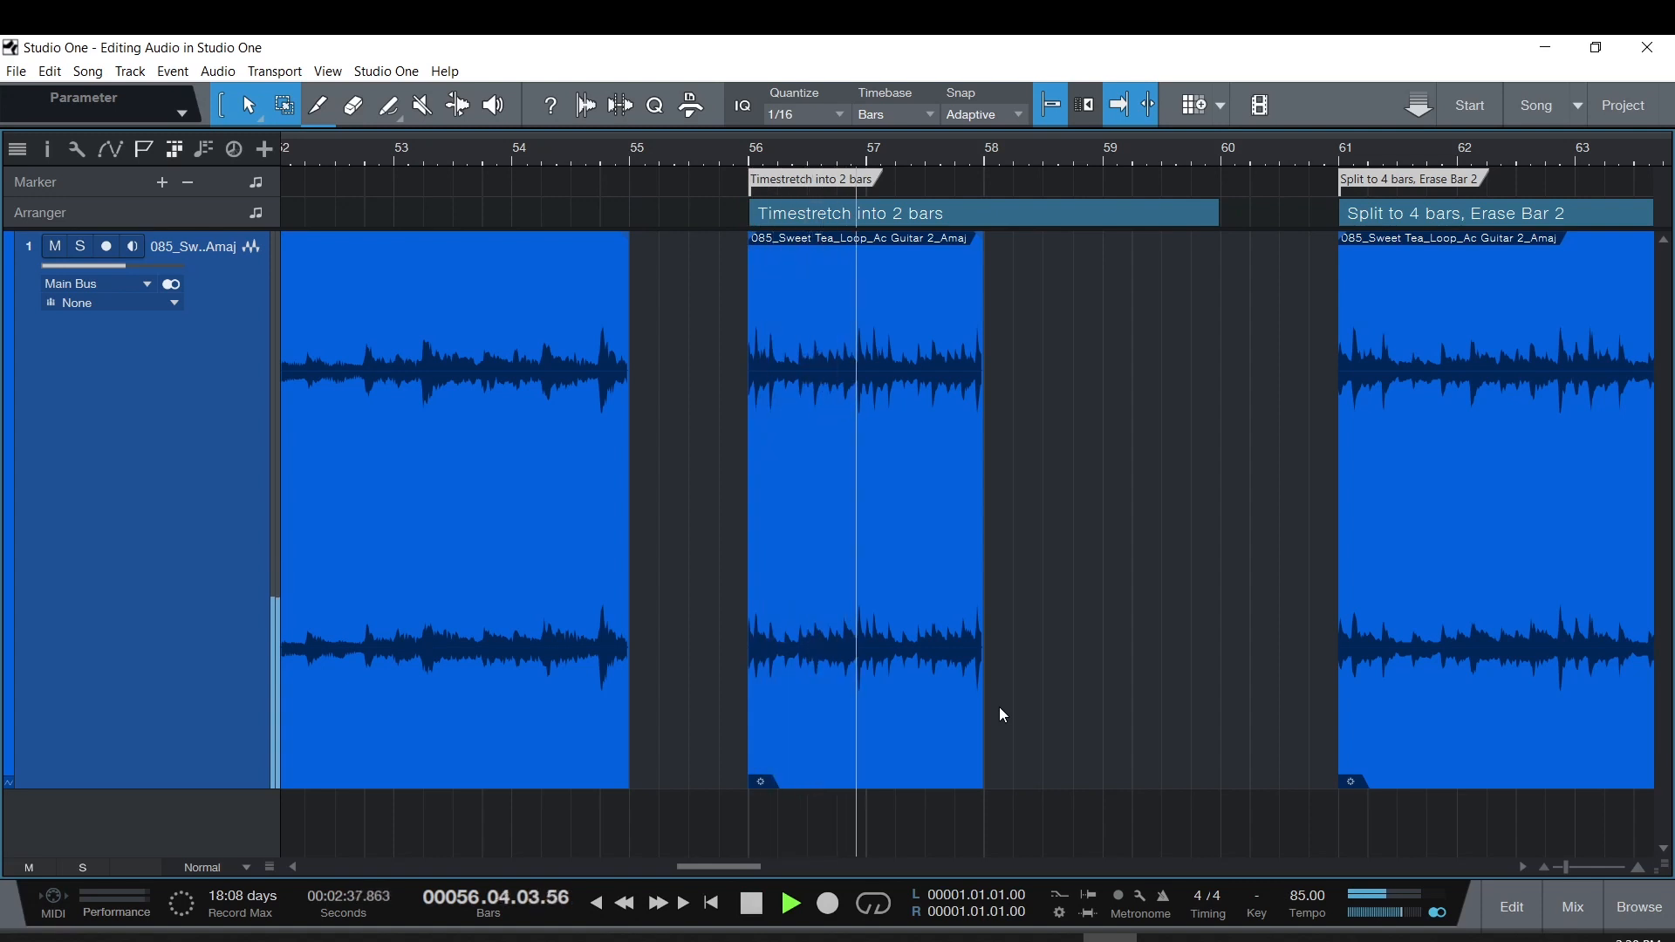
key("space")
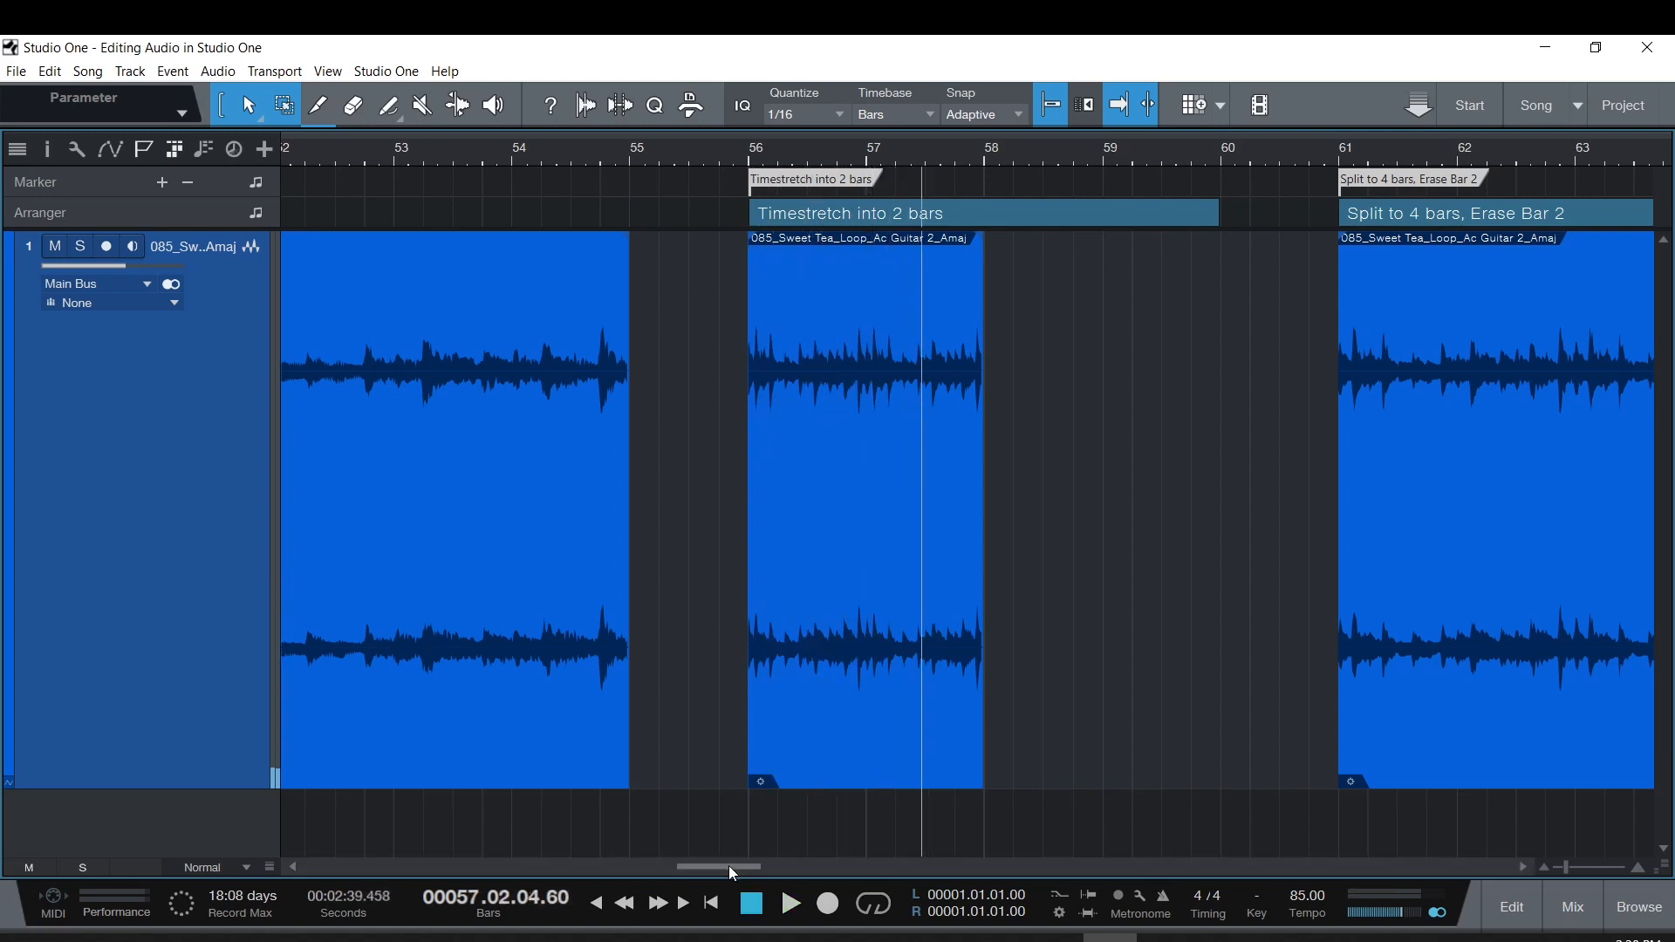
Play the slowed-down loop in the Timestretch into 8 bars section from bar 47 to check how it sounds.
left_click_drag(729, 865, 687, 886)
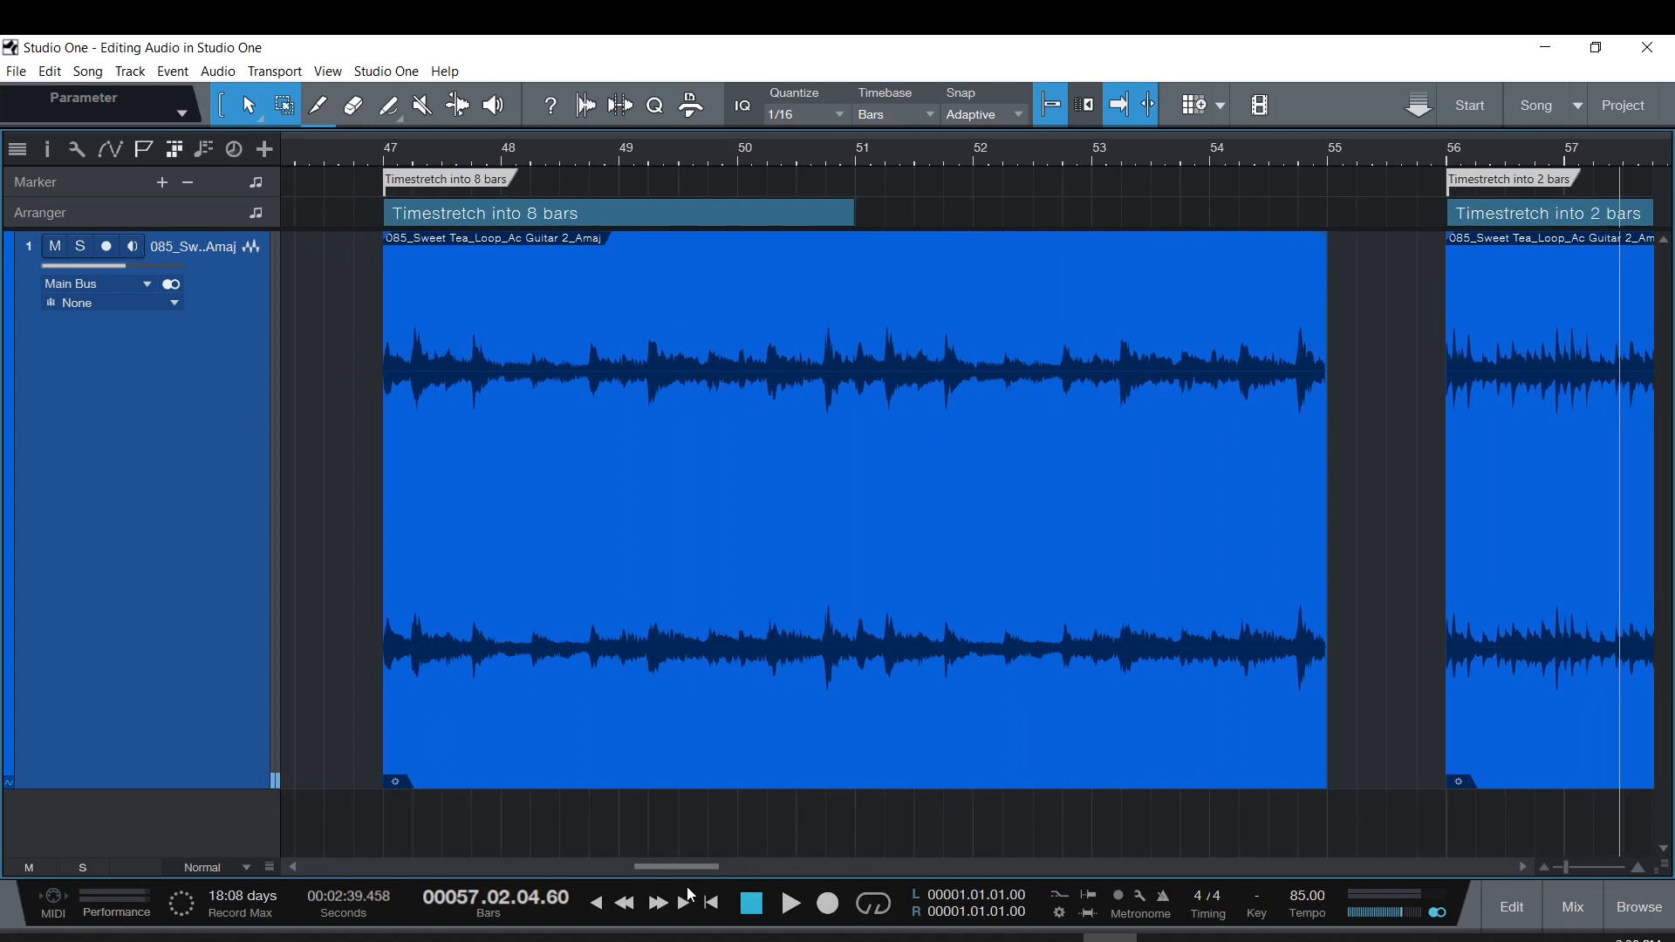
left_click(389, 151)
key("space")
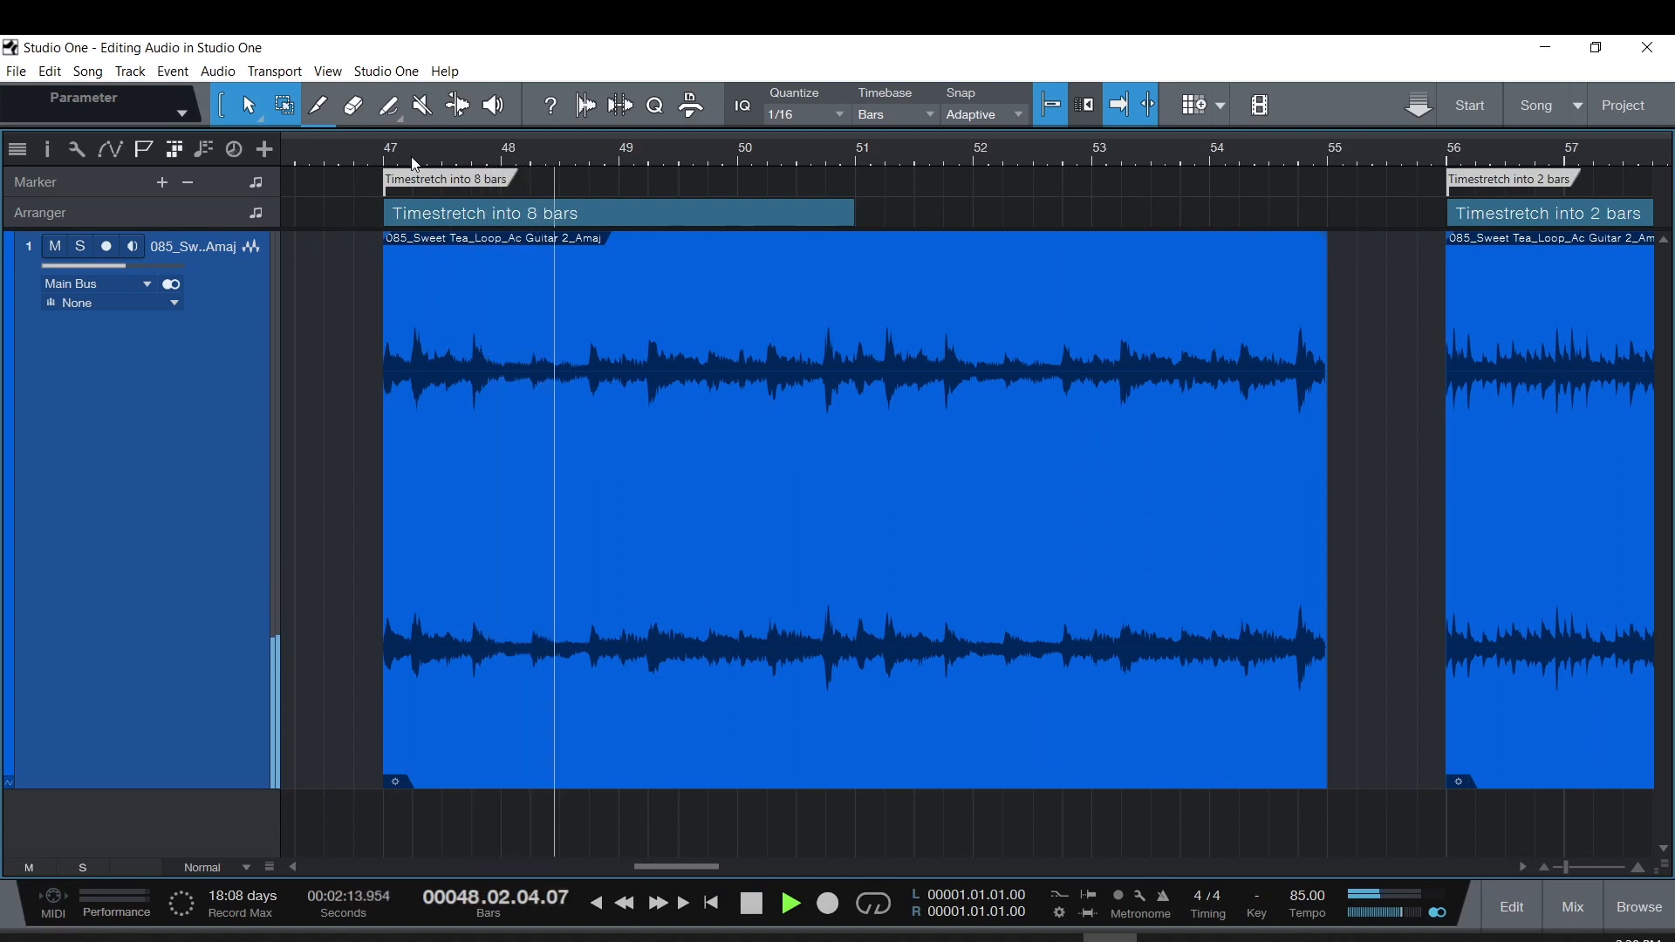
key("space")
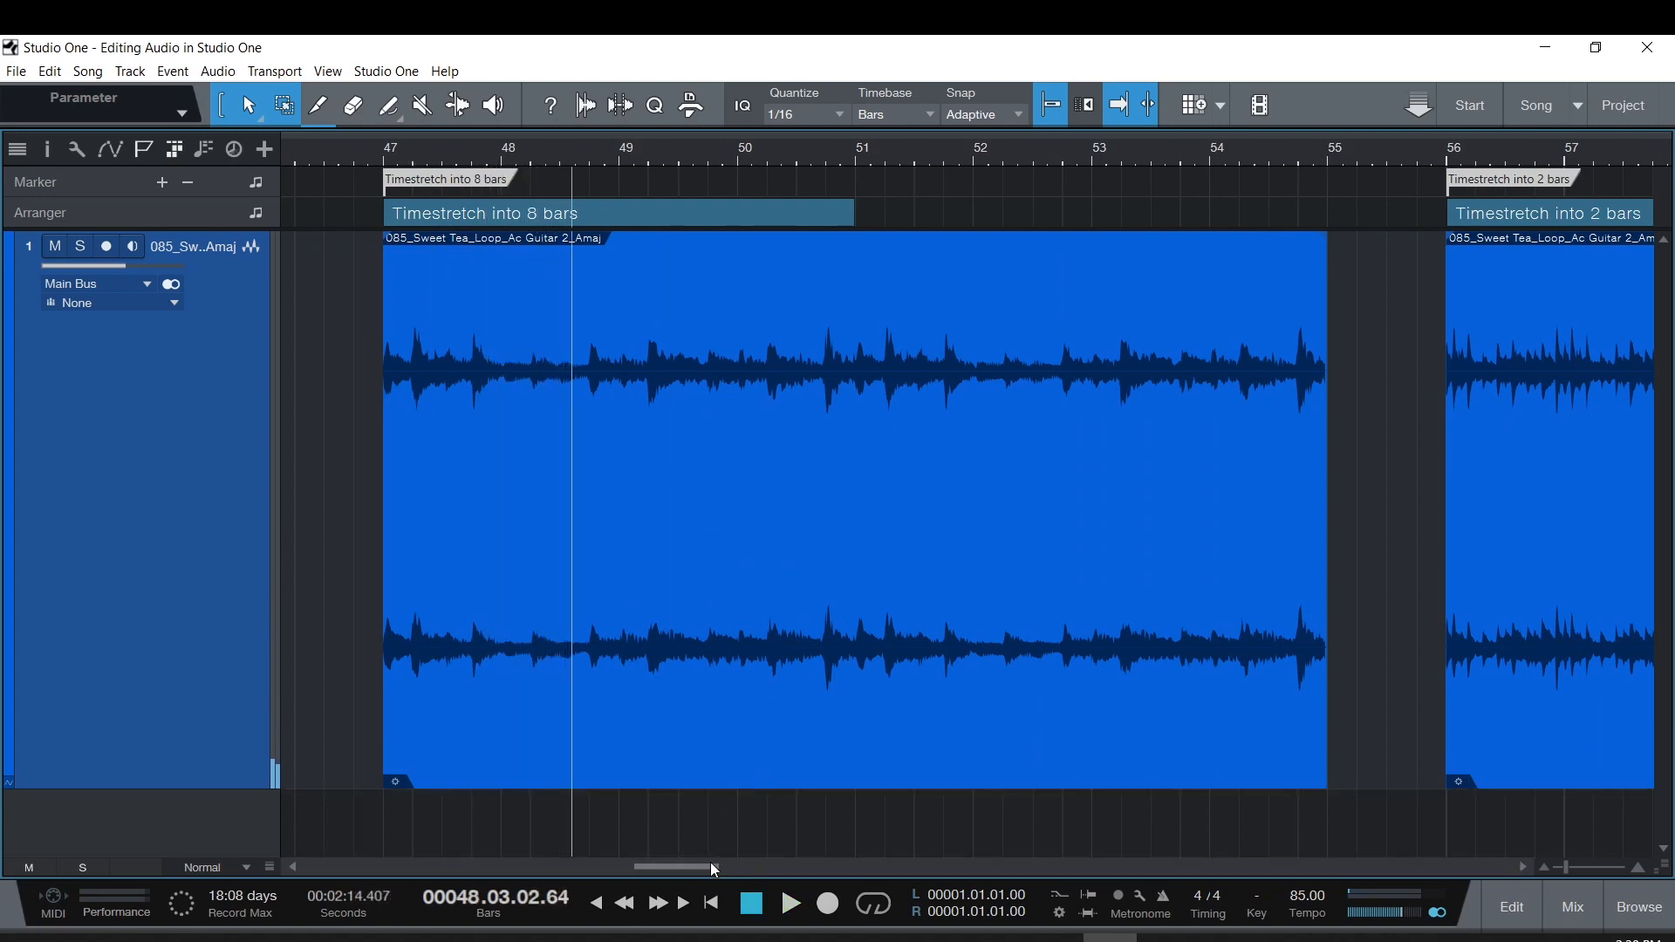
Split the event in the Split to 4 bars, Erase Bar 2 section at bars 62, 63 and 64, and erase its second bar.
left_click_drag(703, 866, 778, 867)
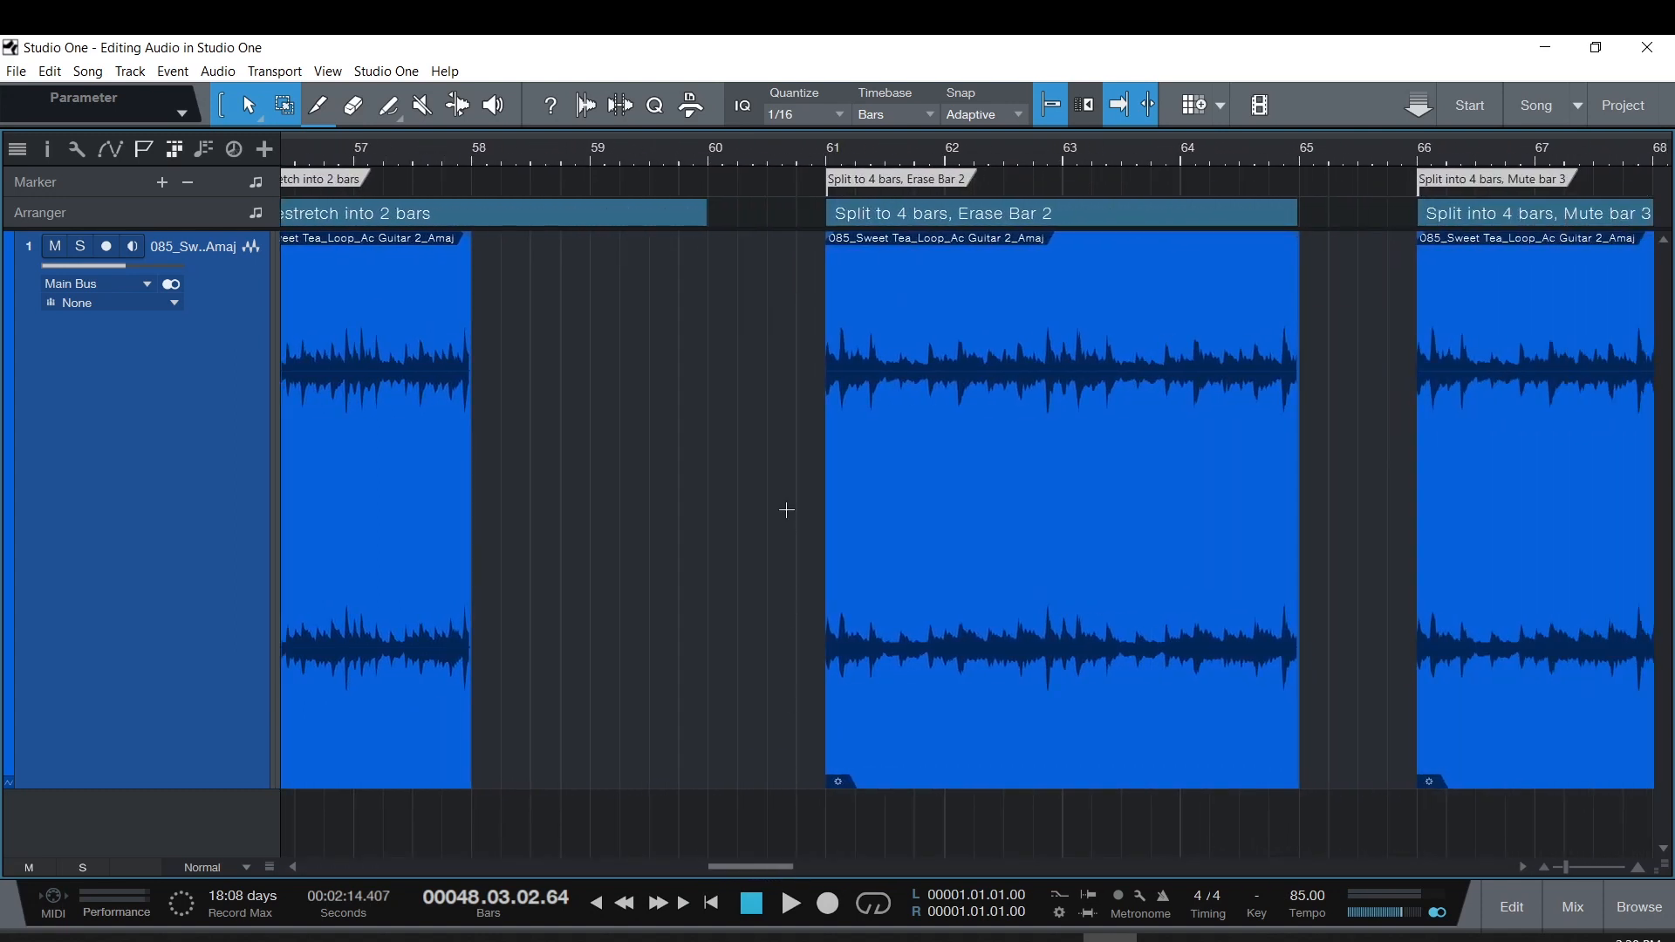
left_click(831, 154)
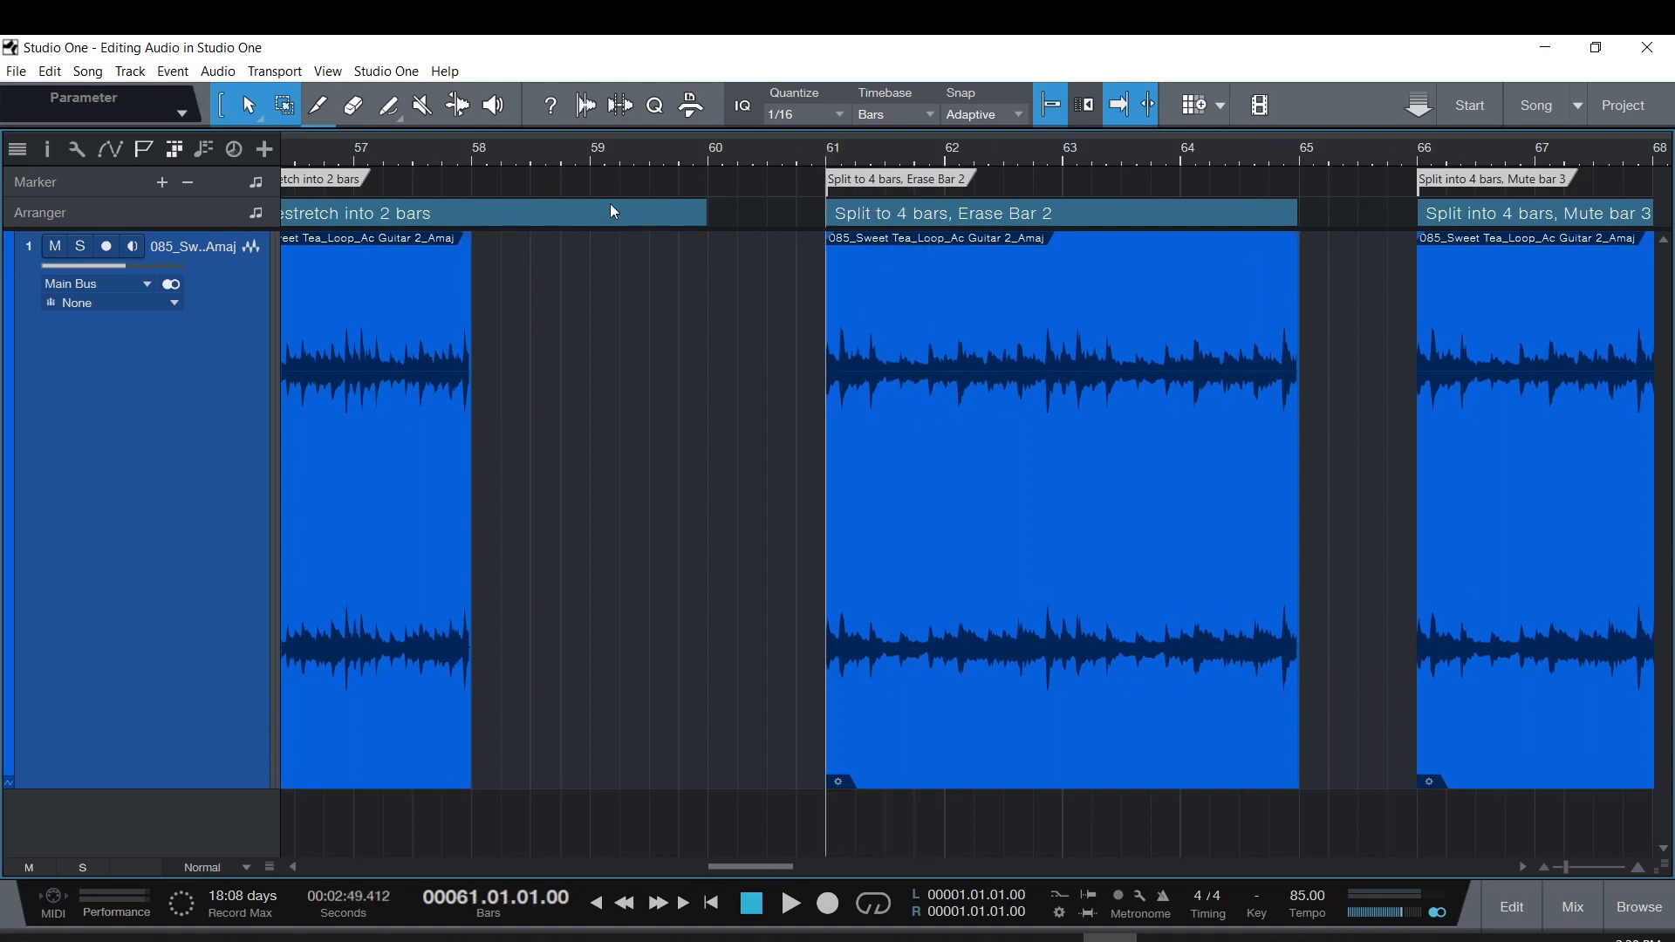
left_click(319, 107)
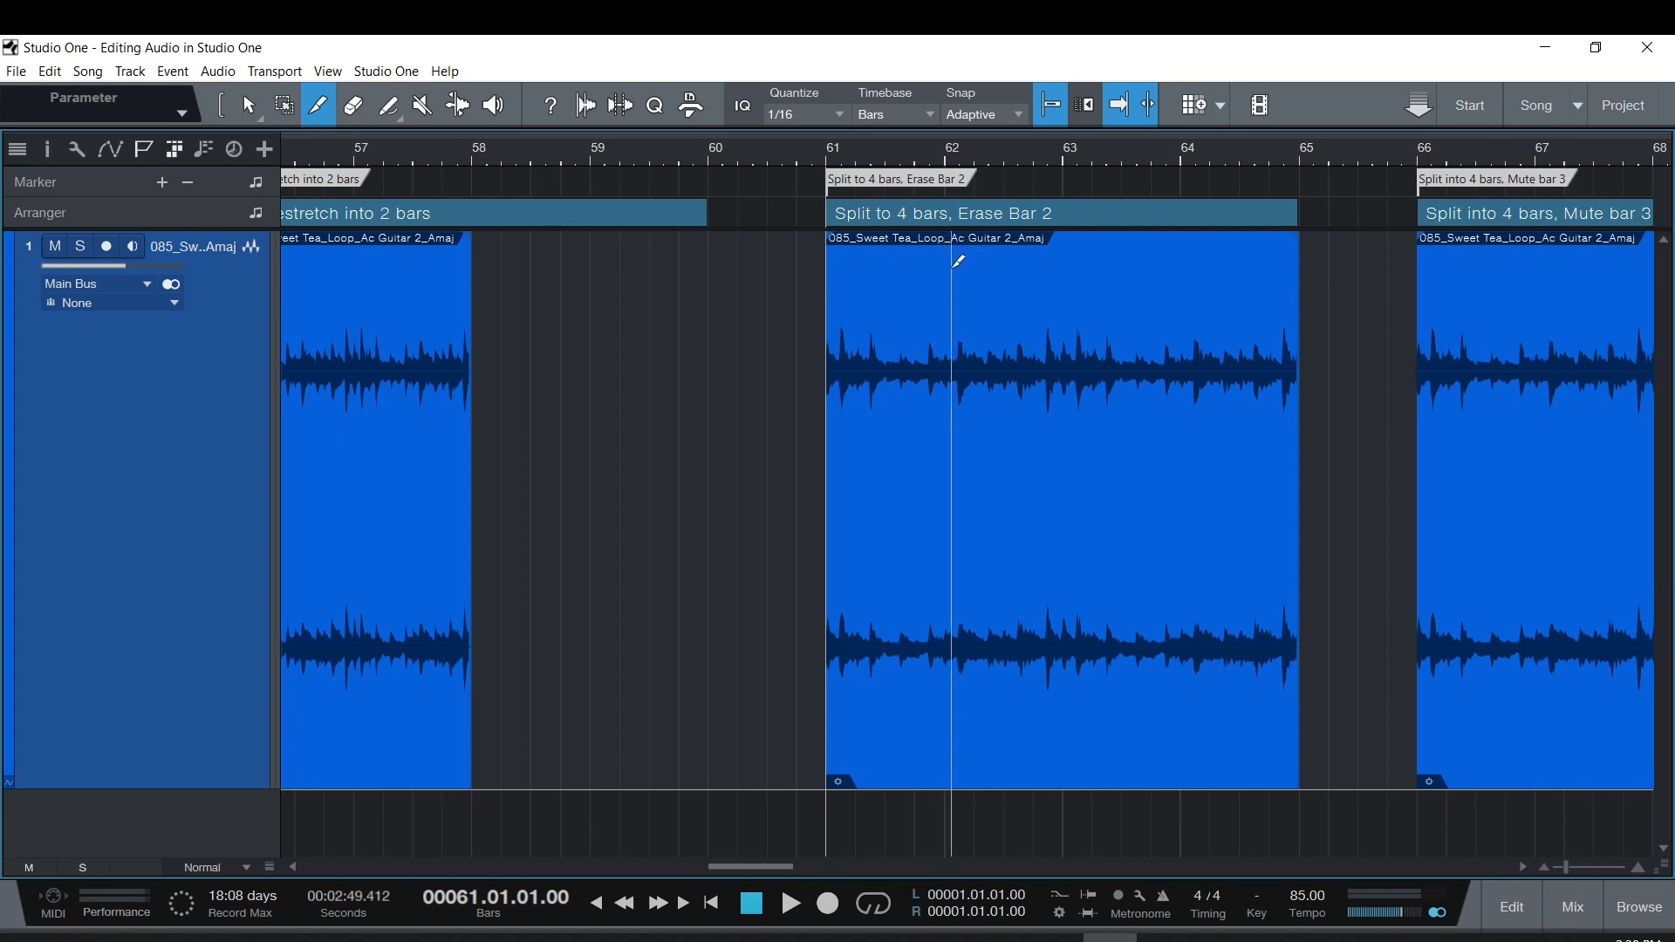
left_click(946, 161)
left_click(949, 281)
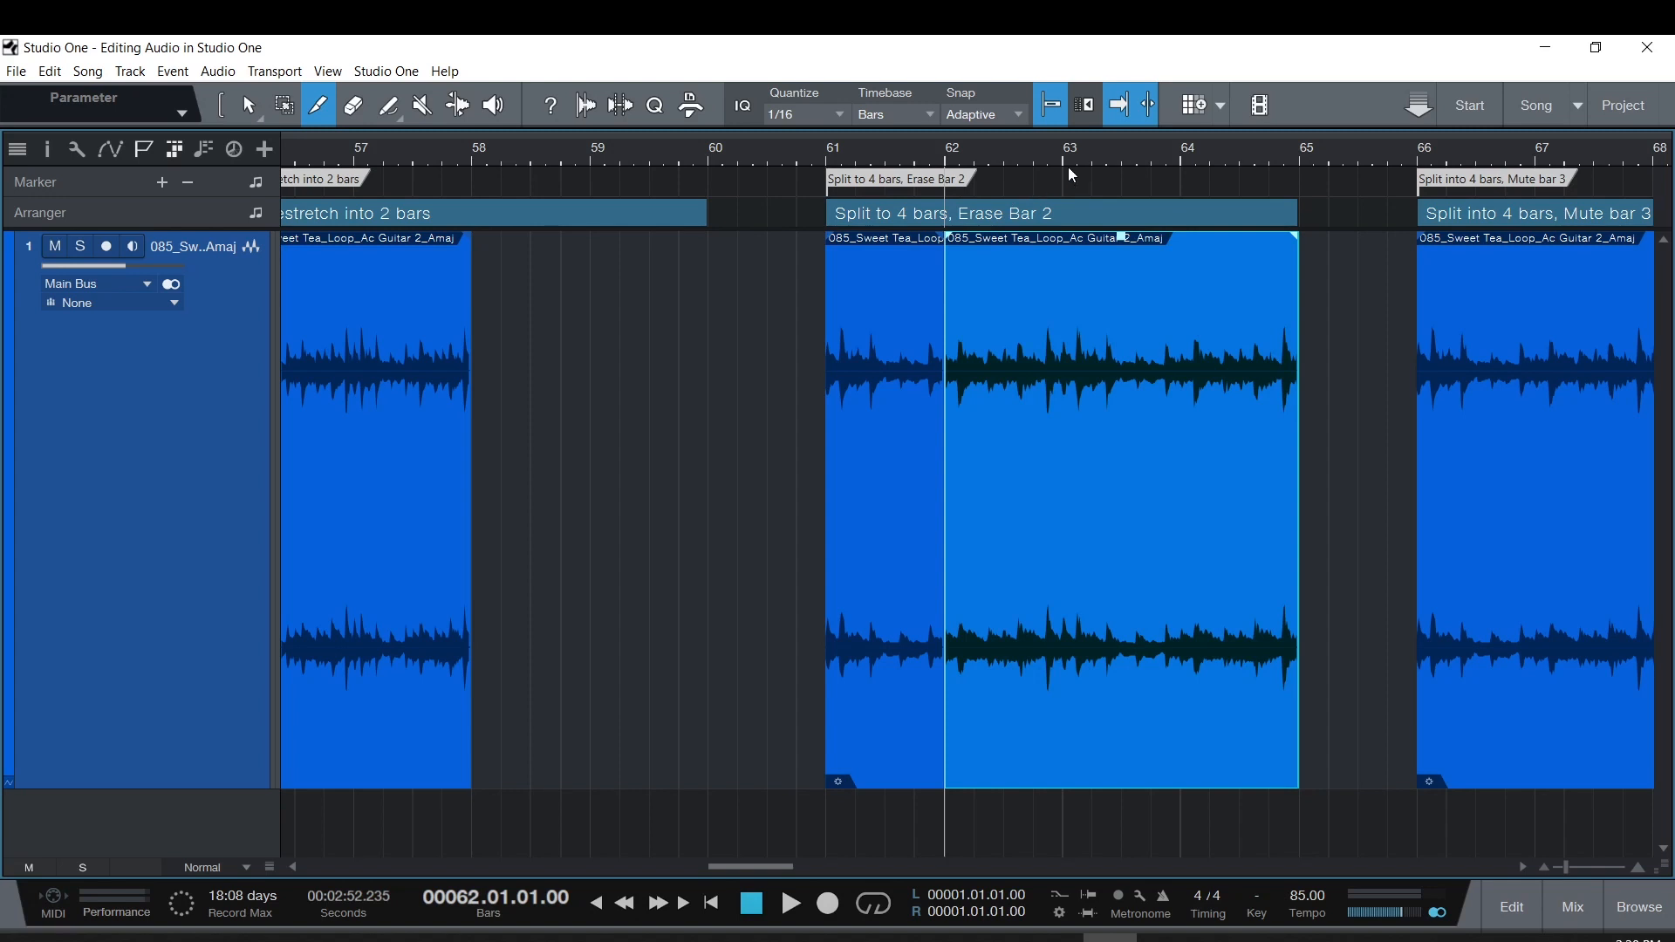
left_click(1063, 160)
left_click(1069, 311)
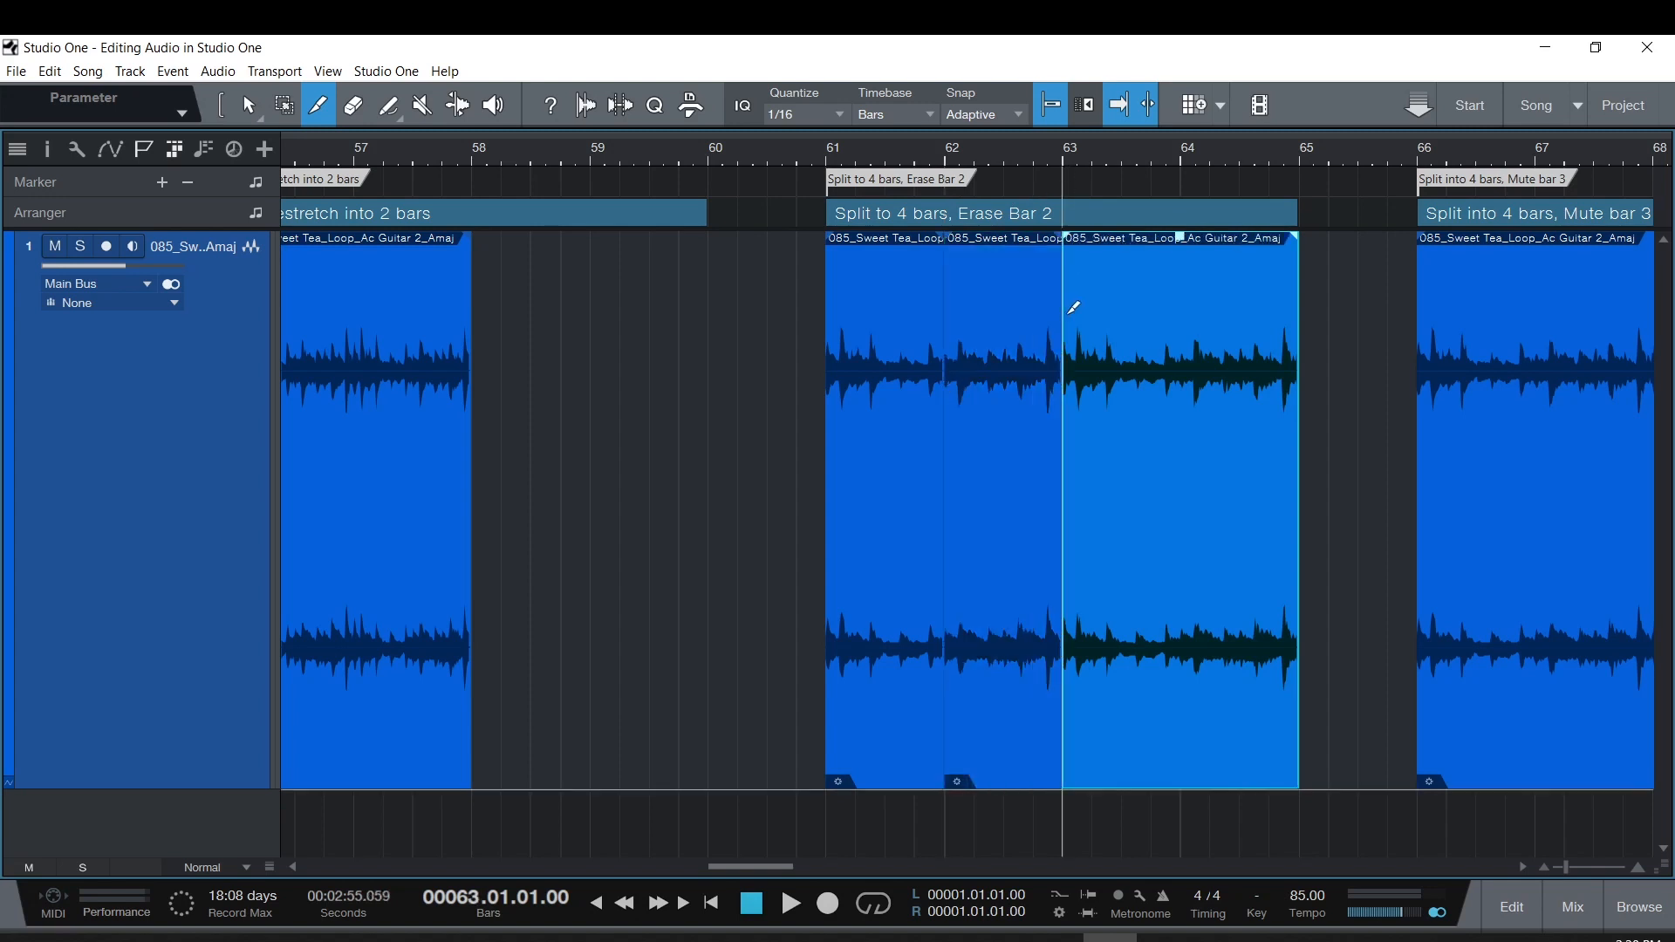
left_click(1187, 171)
left_click(1188, 307)
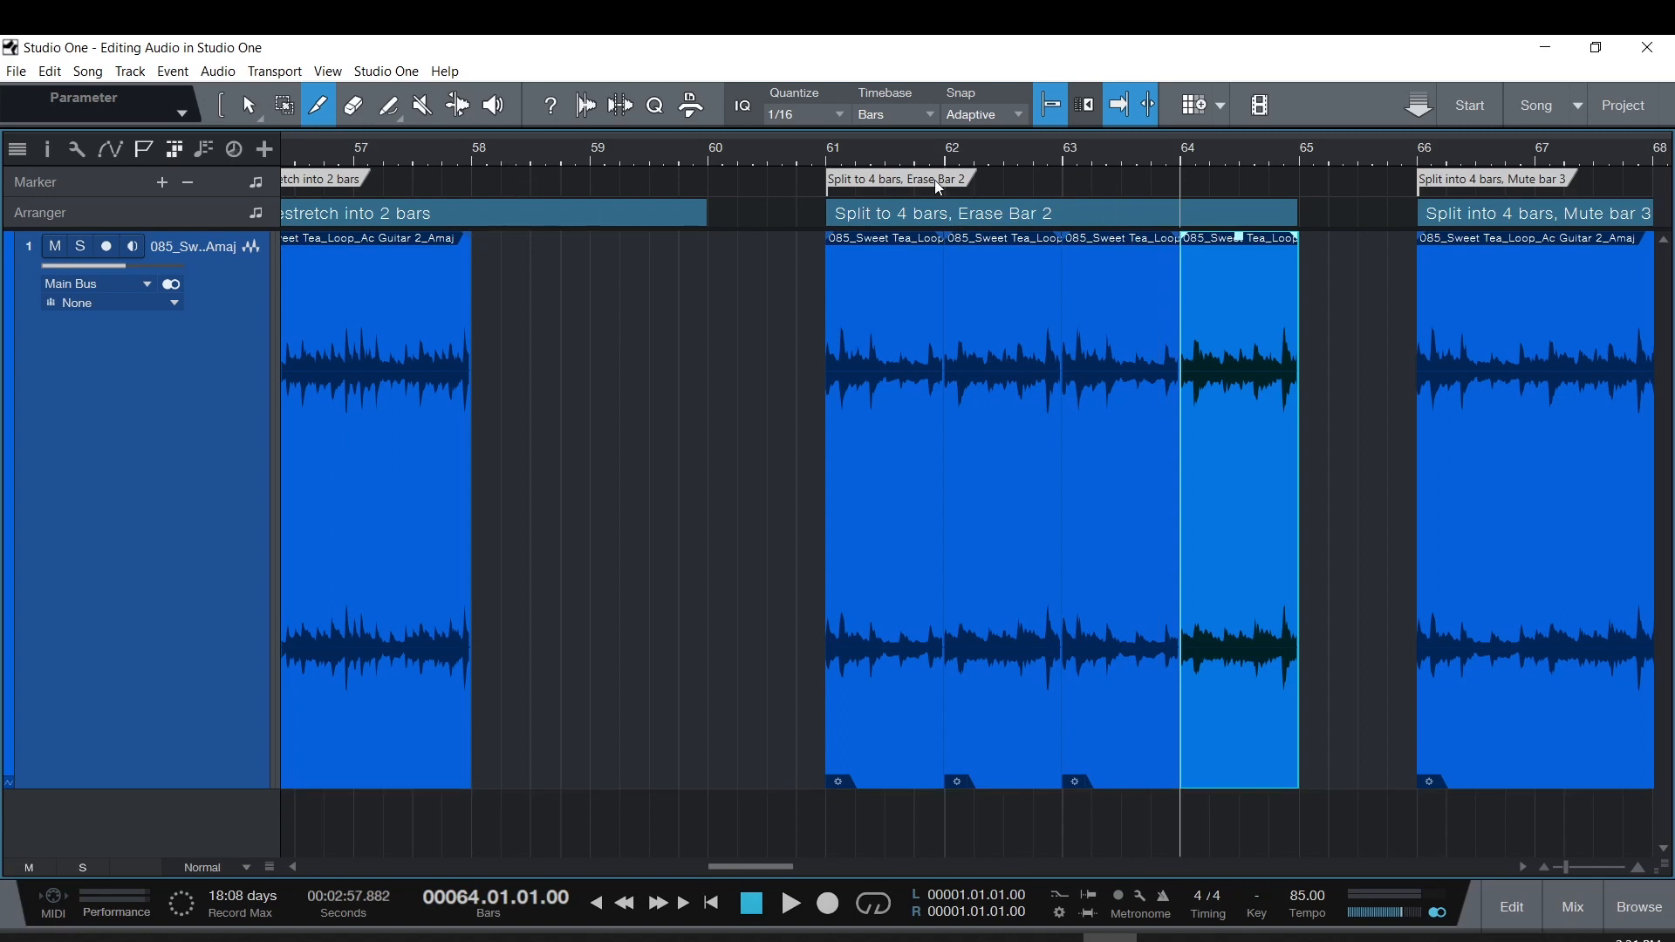
left_click(365, 105)
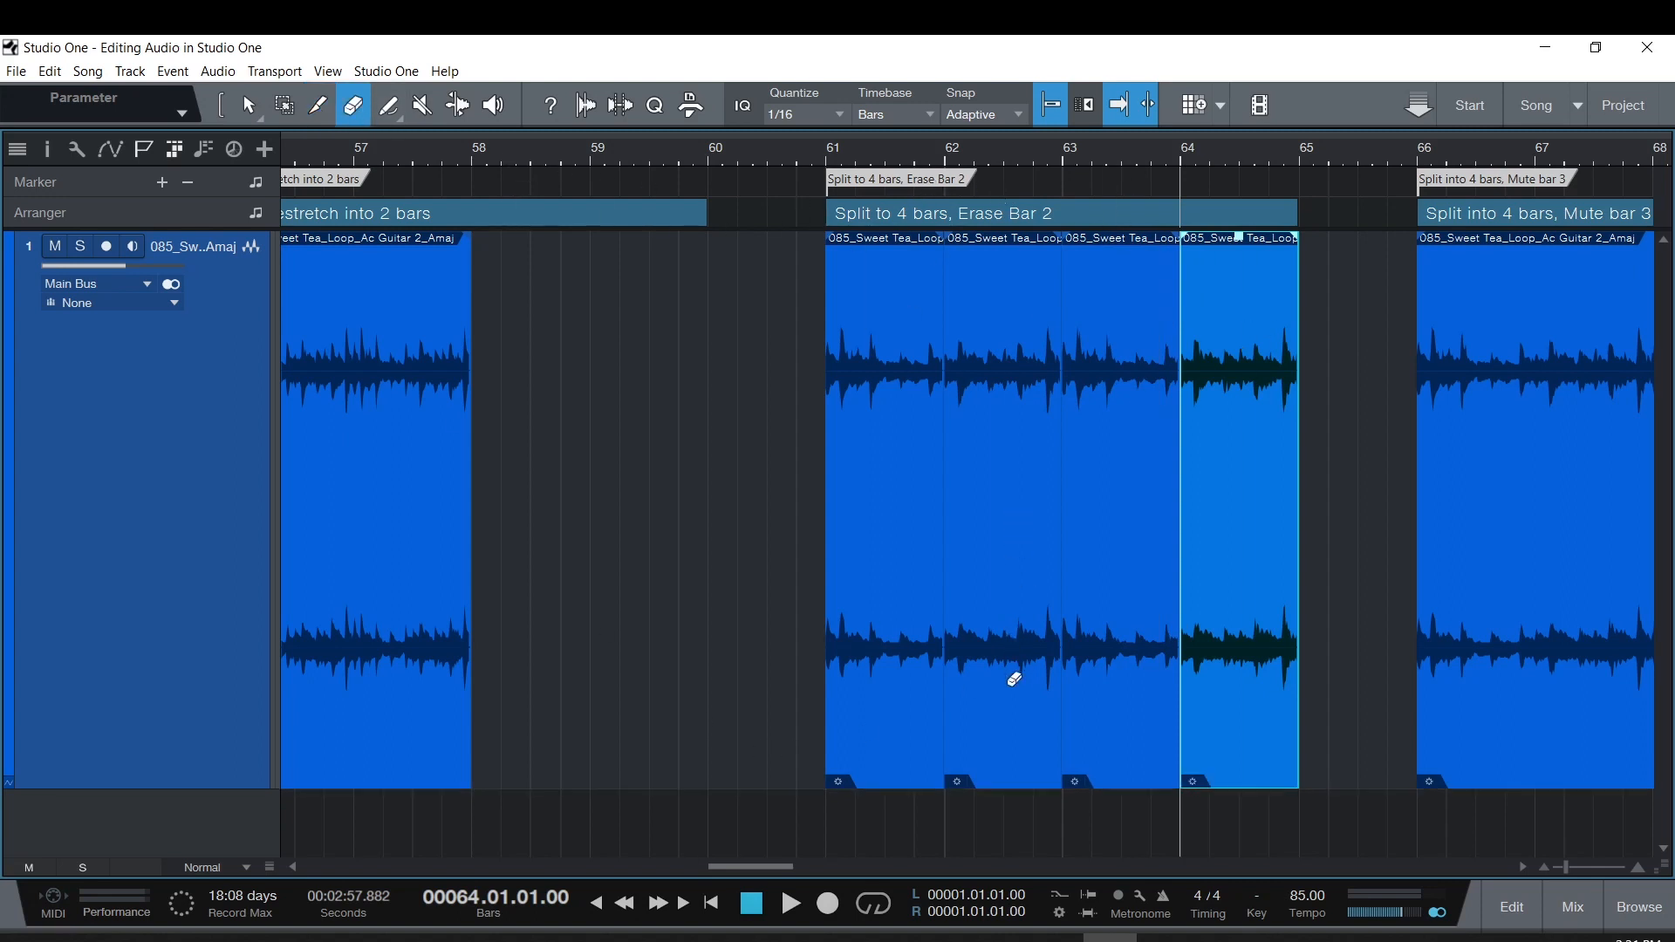
left_click(1003, 683)
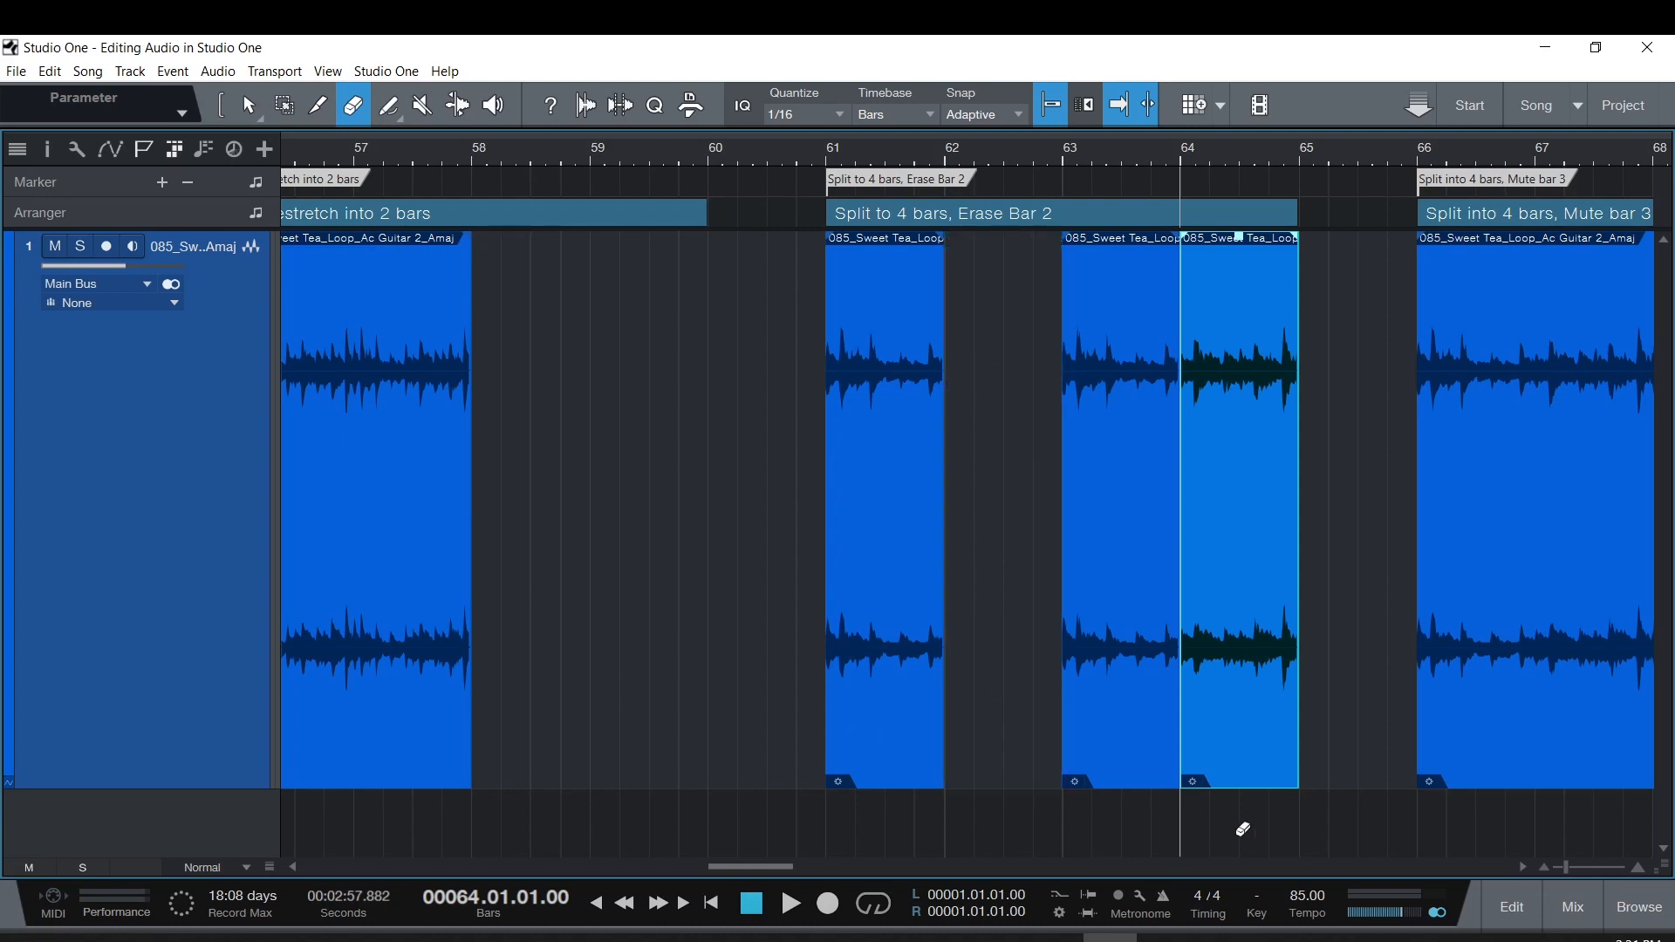
Split the event in the Split into 4 bars, Mute bar 3 section at bars 67, 68 and 69, and mute its third bar.
left_click(1521, 867)
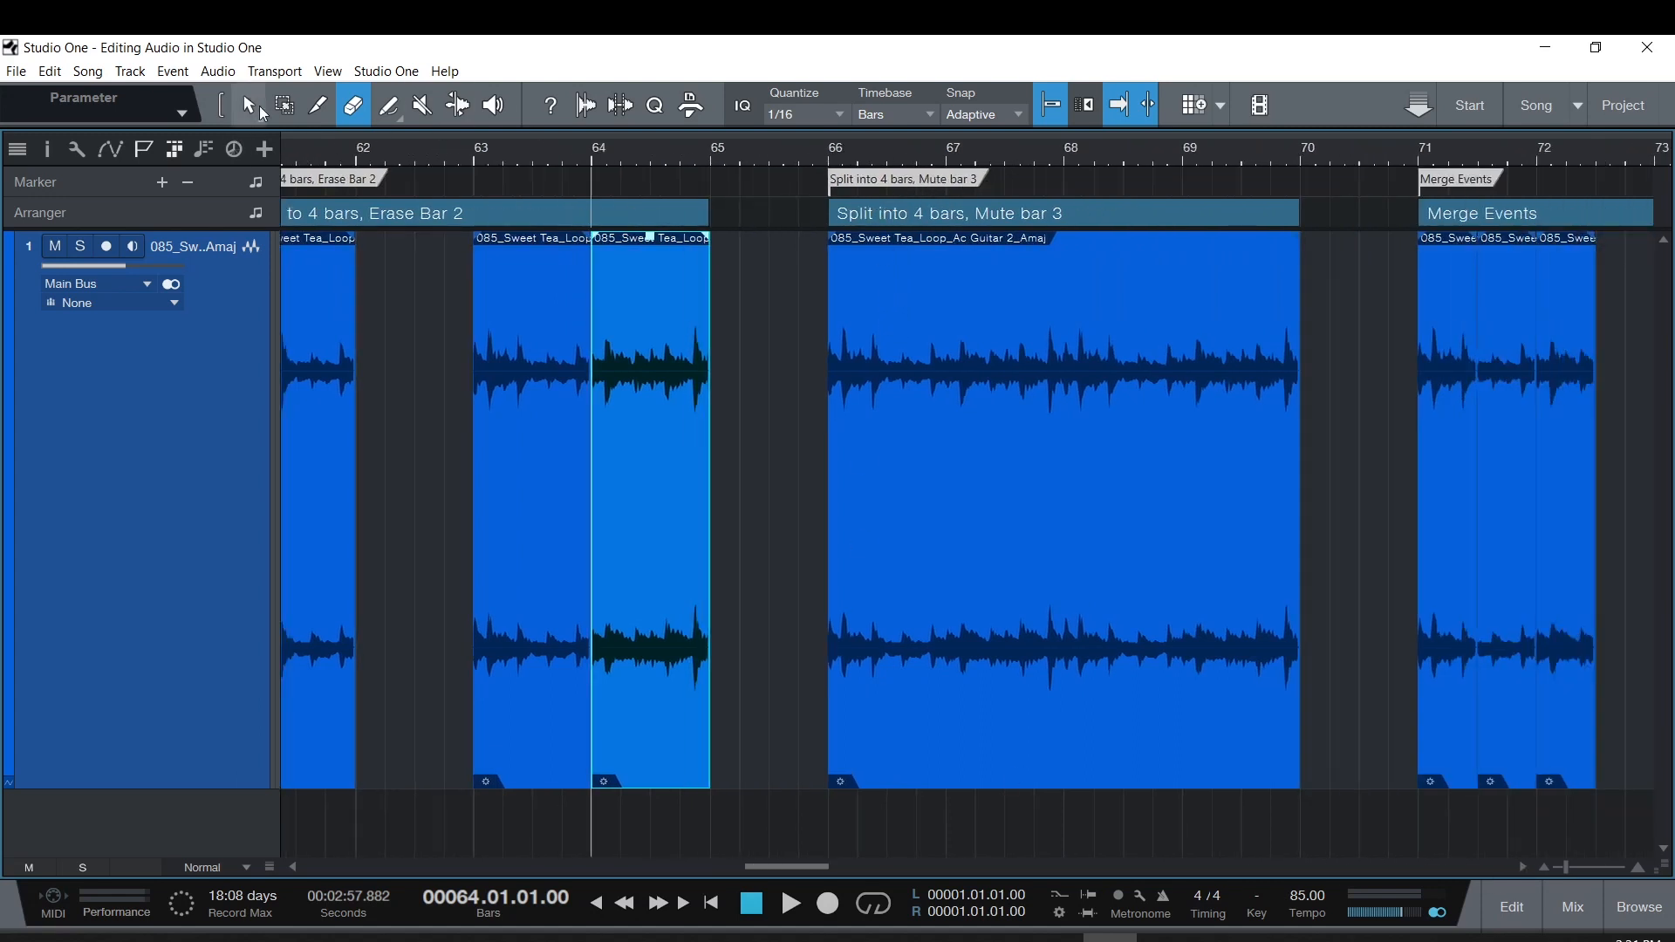
left_click(317, 105)
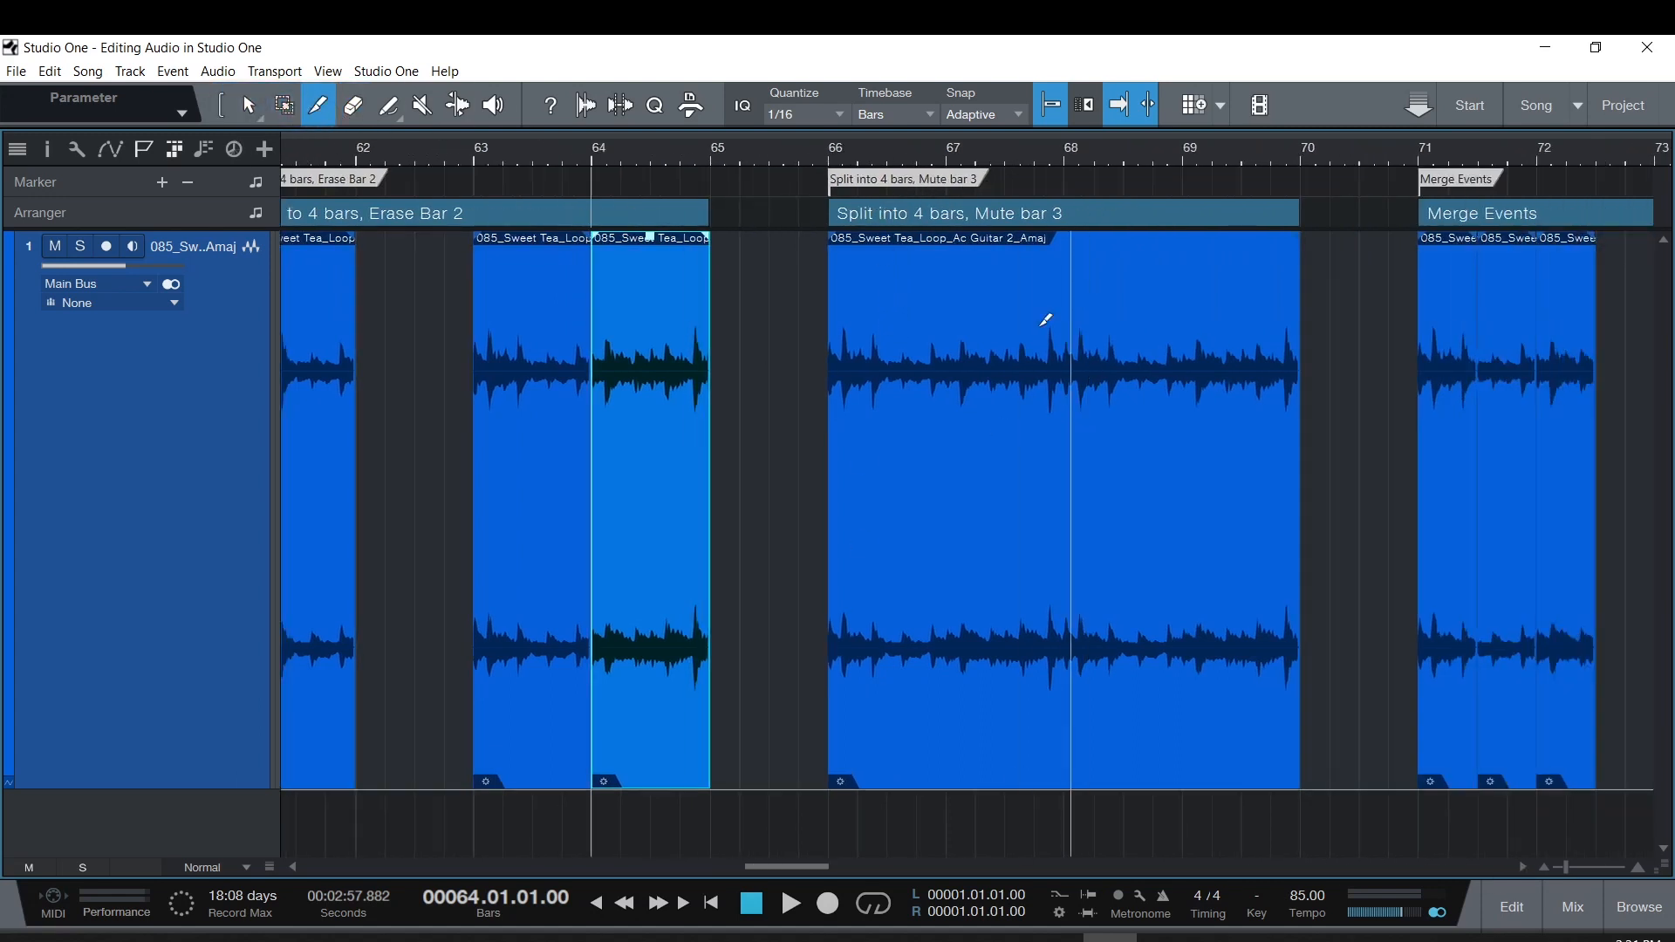
left_click(947, 391)
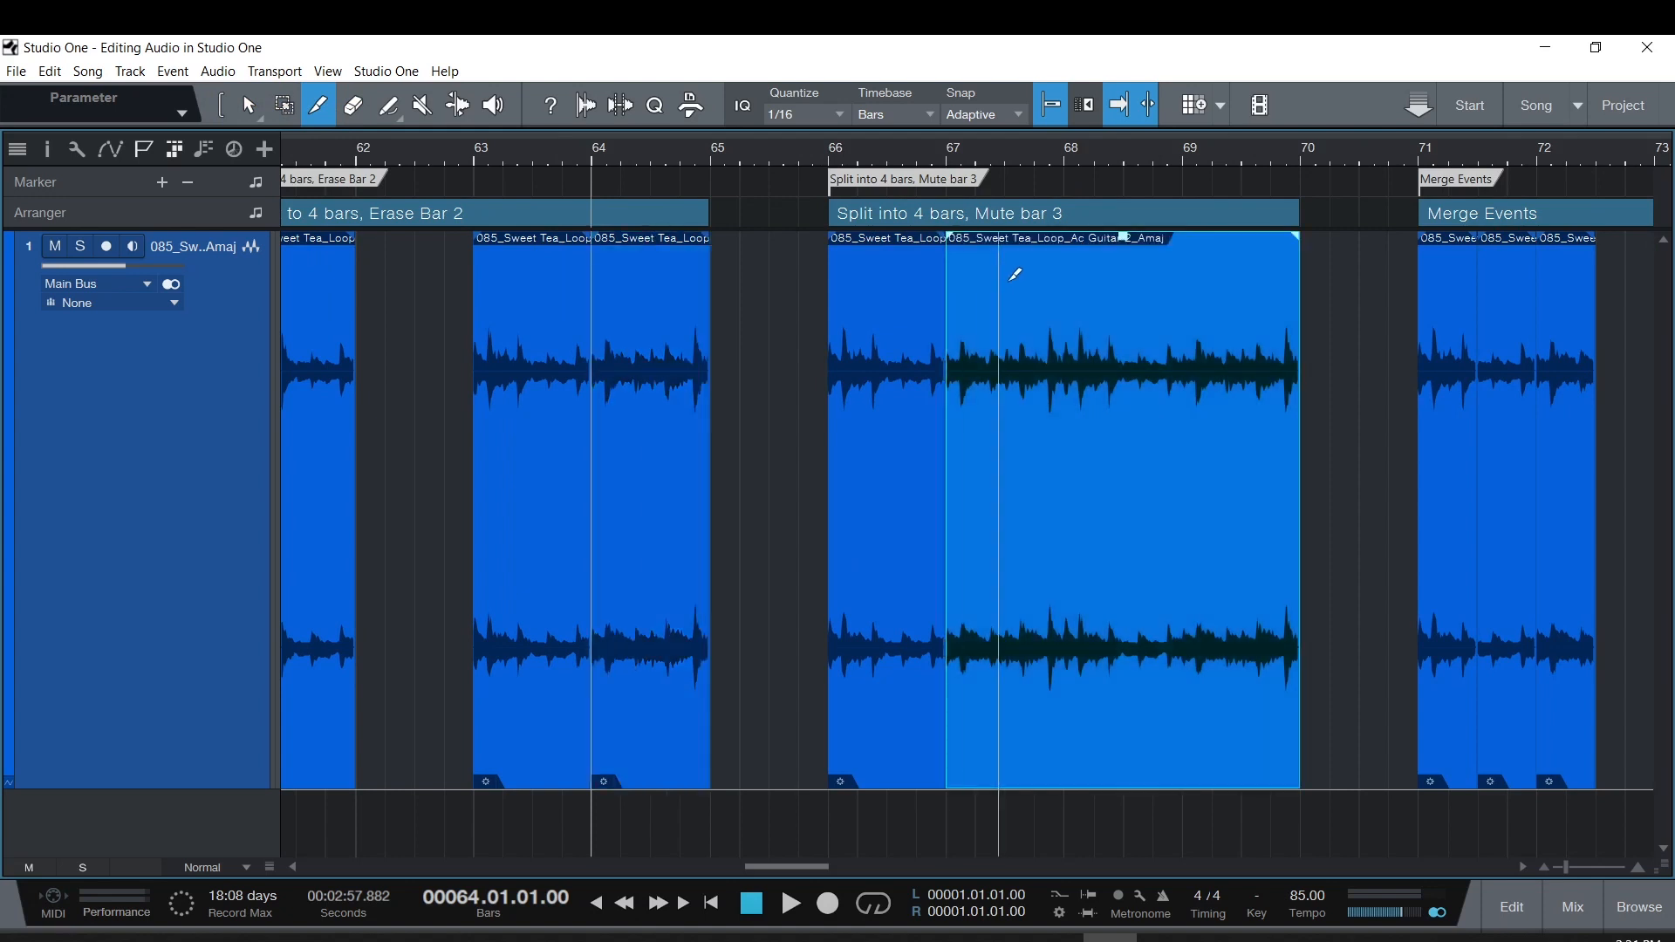
left_click(1064, 281)
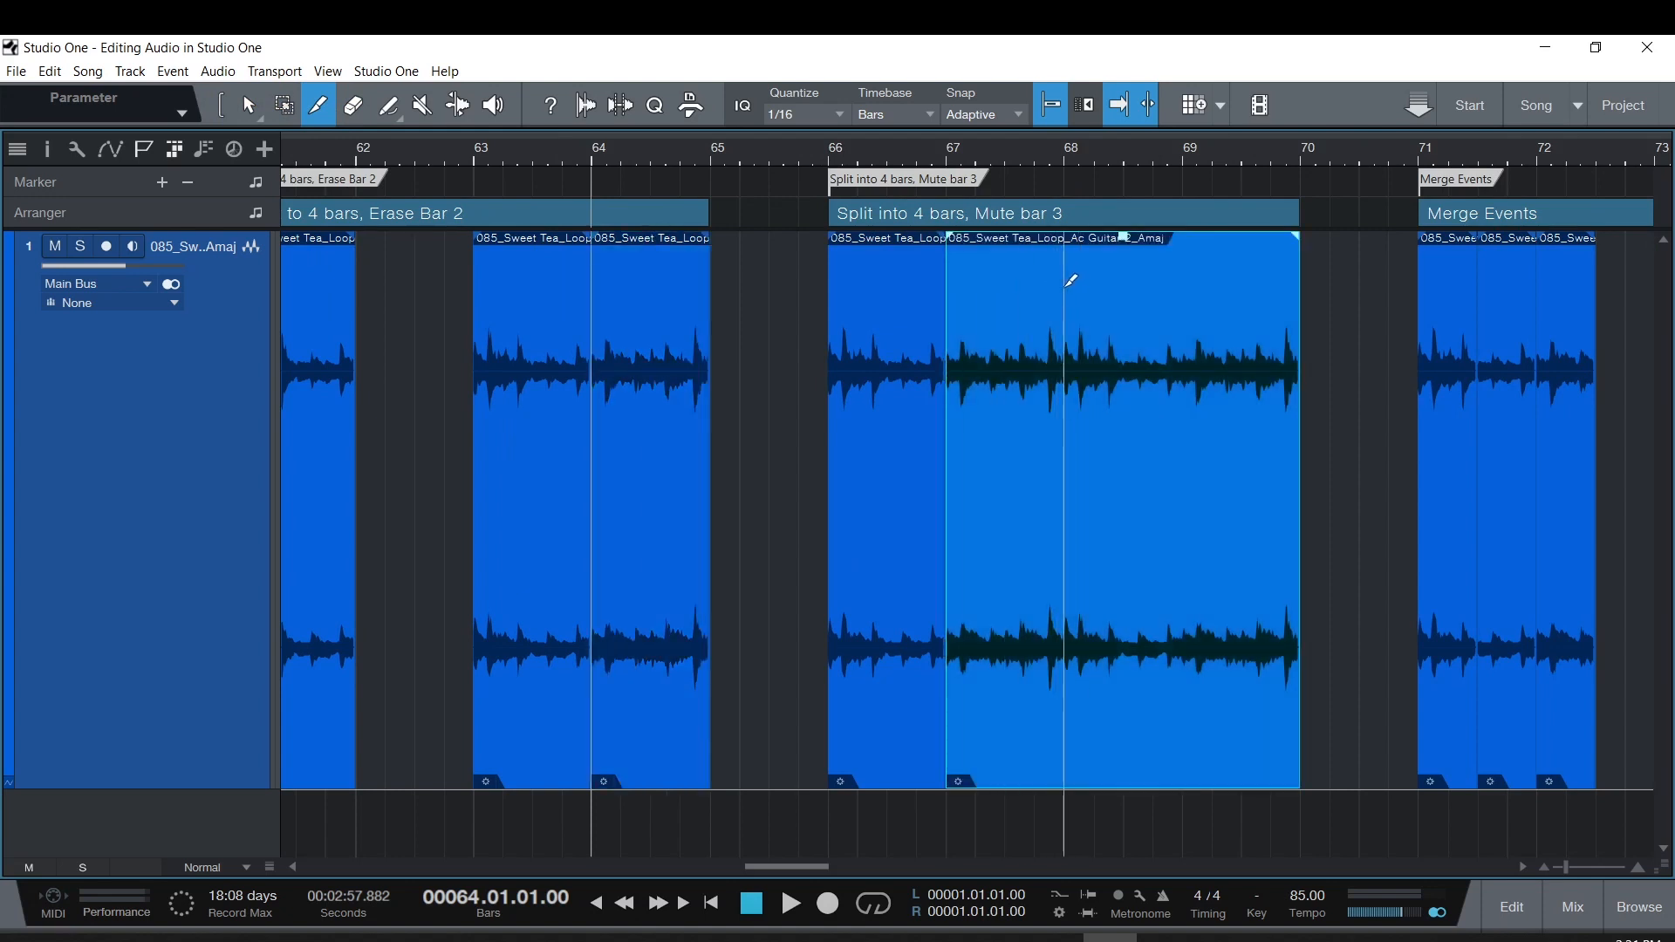
left_click(1182, 282)
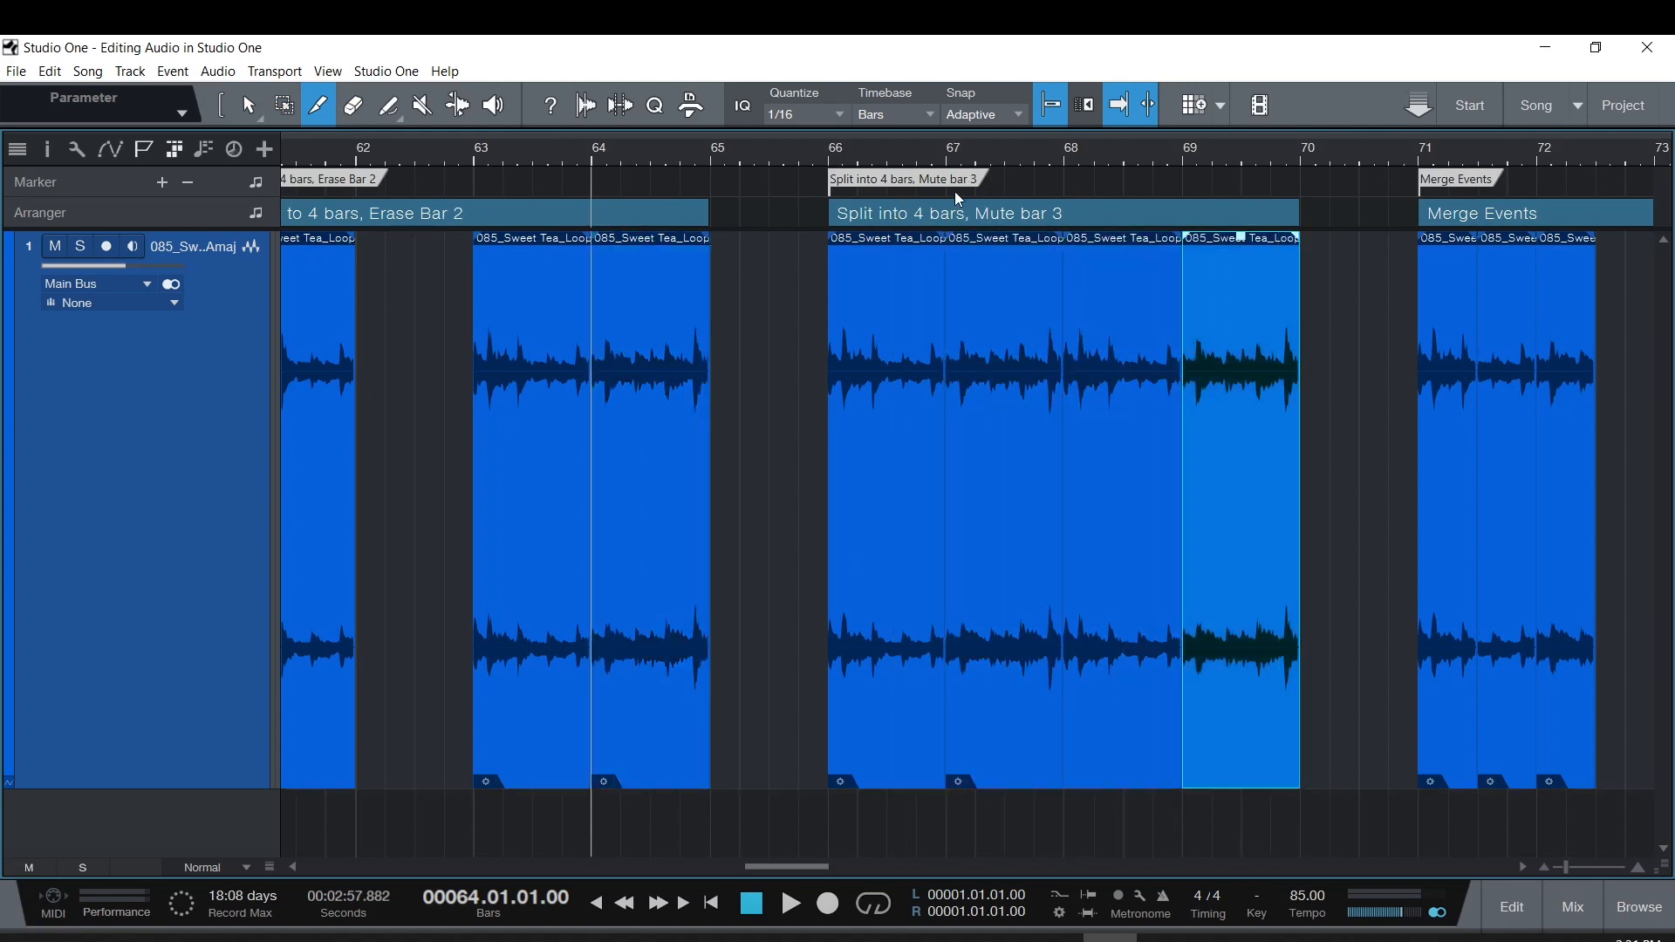
left_click(426, 108)
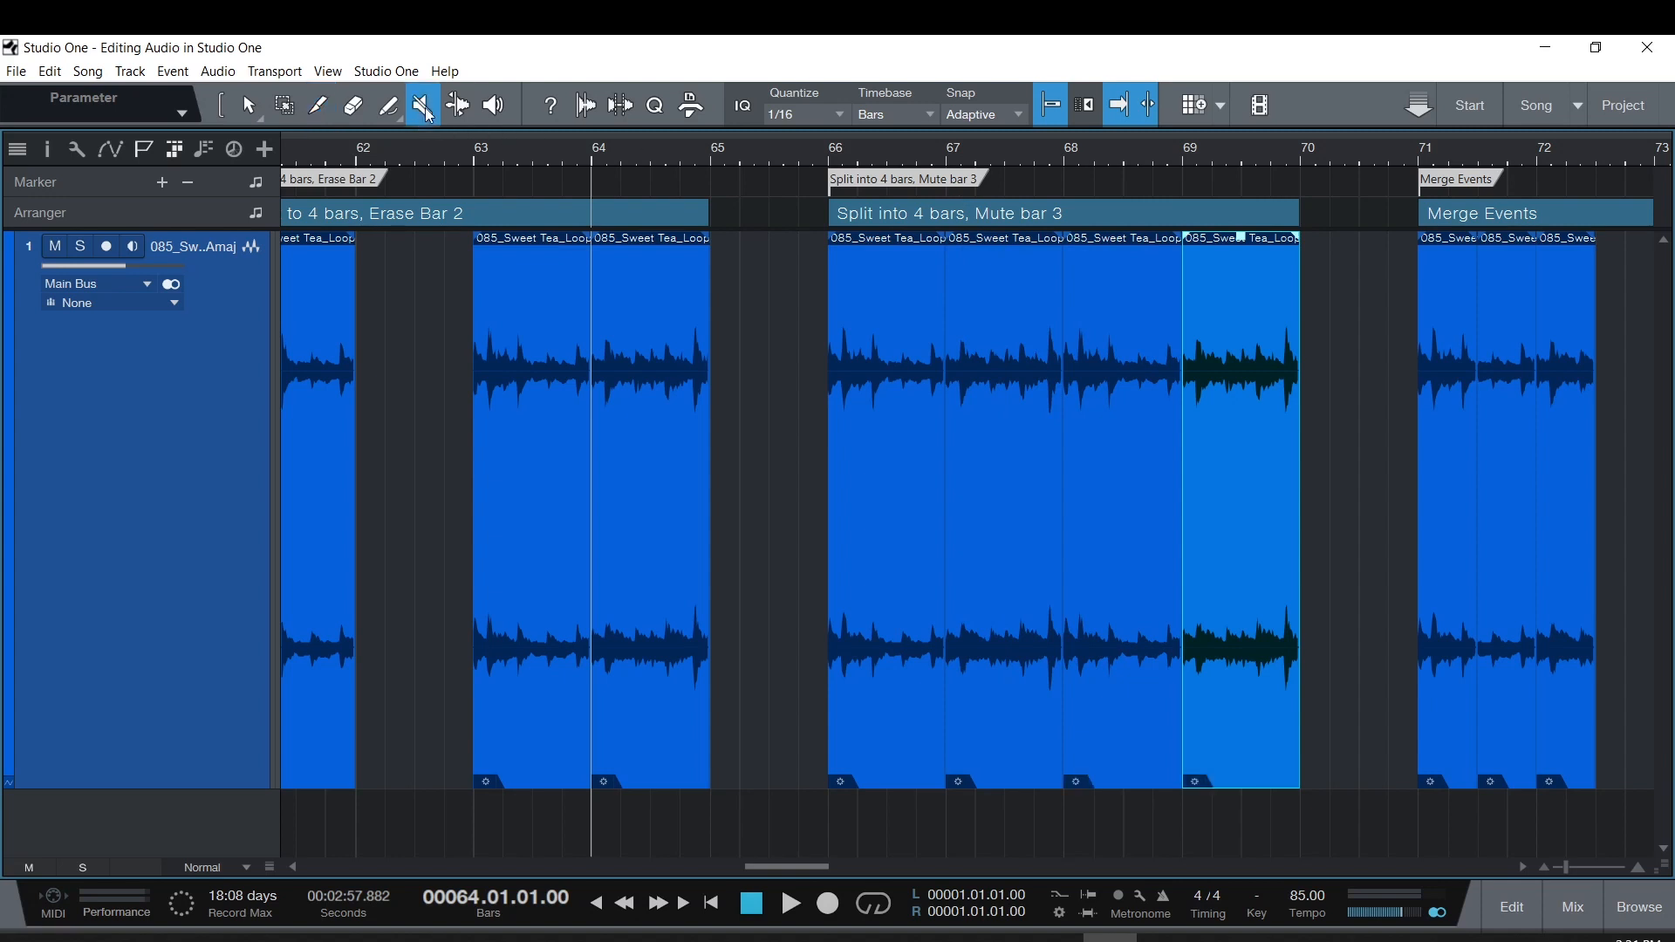
left_click(1140, 483)
Activate the Arrow tool for selecting the separate events in the Merge Events section from bar 71 to bar 75.
left_click(1524, 867)
left_click(1525, 867)
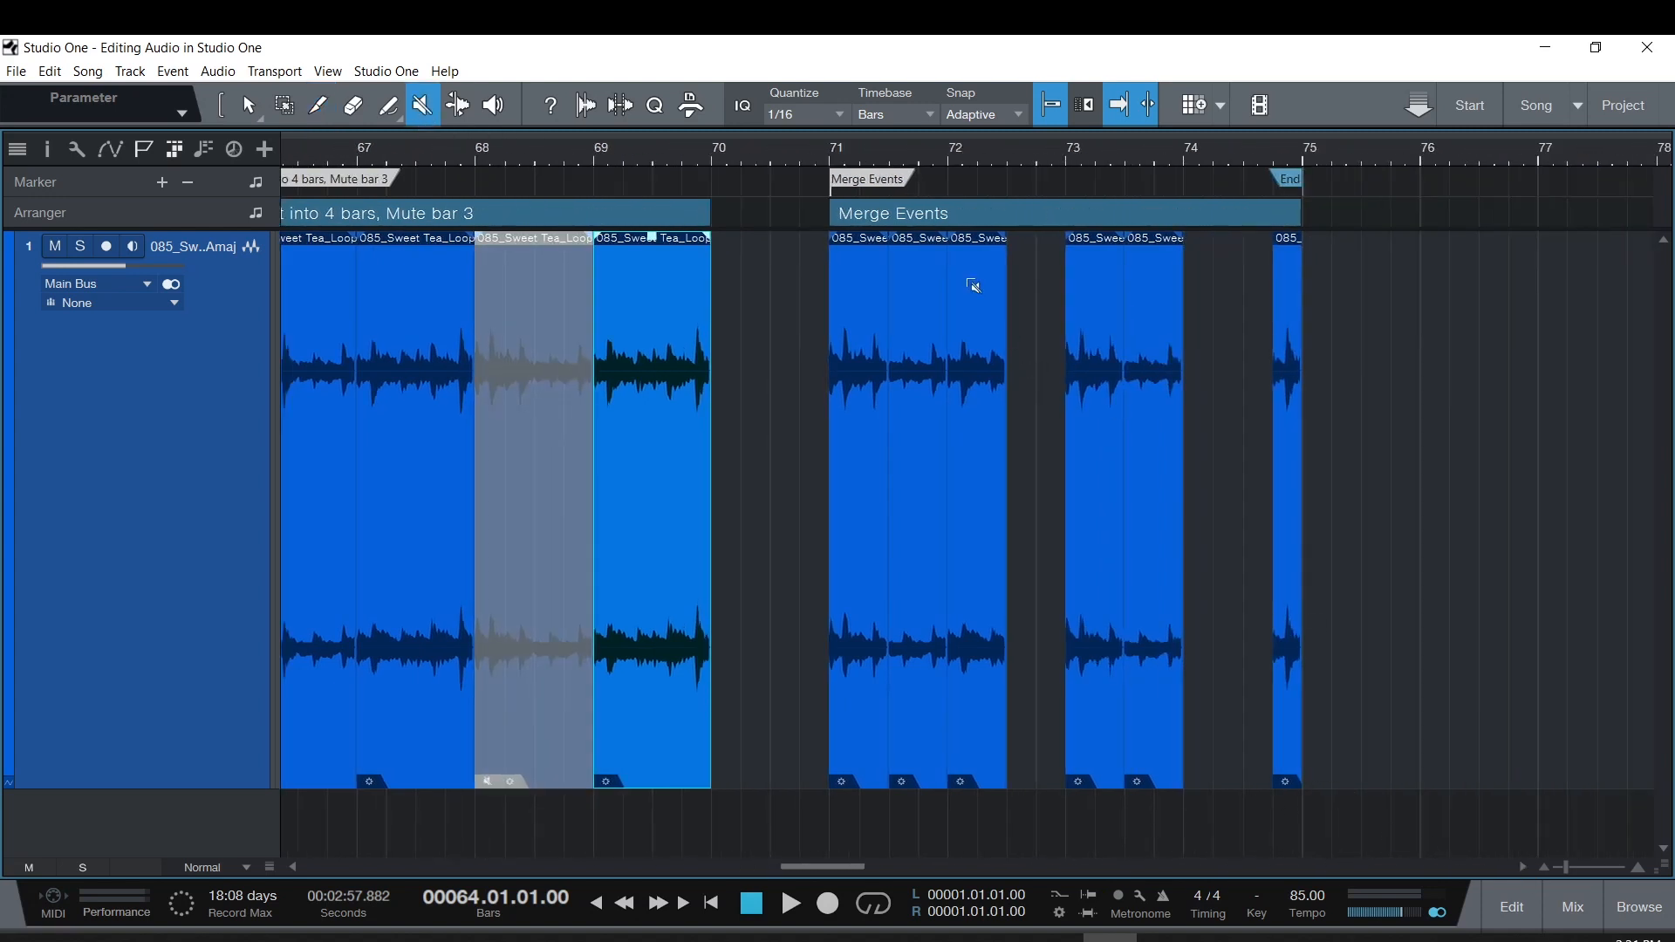
left_click(249, 105)
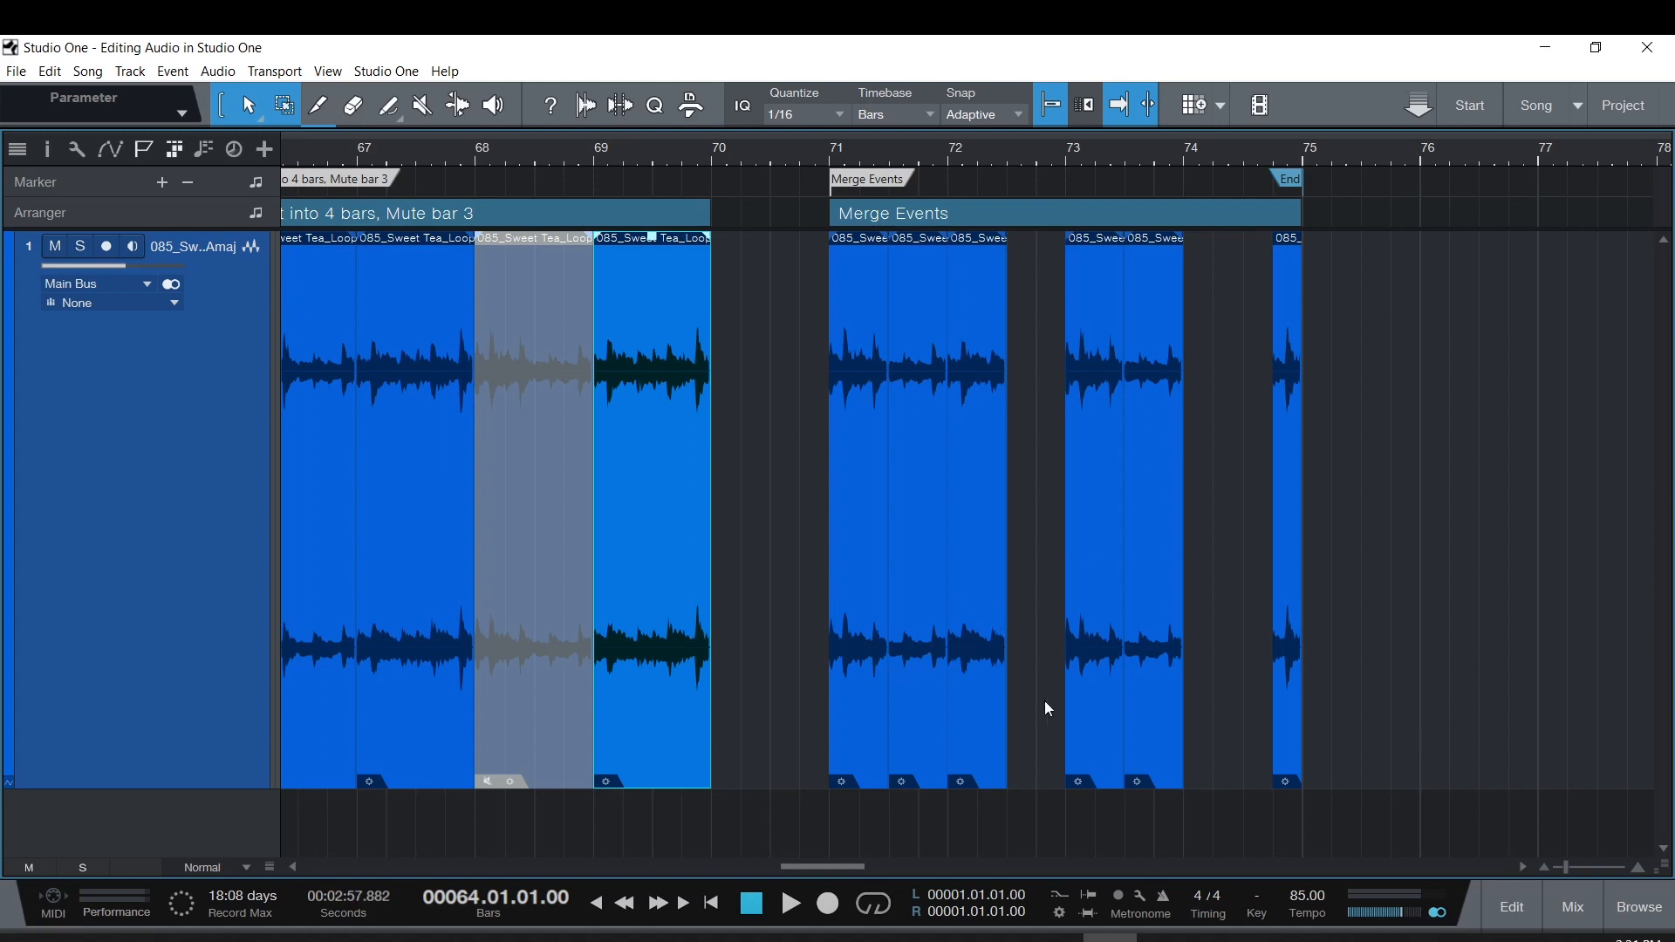
left_click_drag(1405, 553, 845, 566)
left_click_drag(1493, 437, 809, 452)
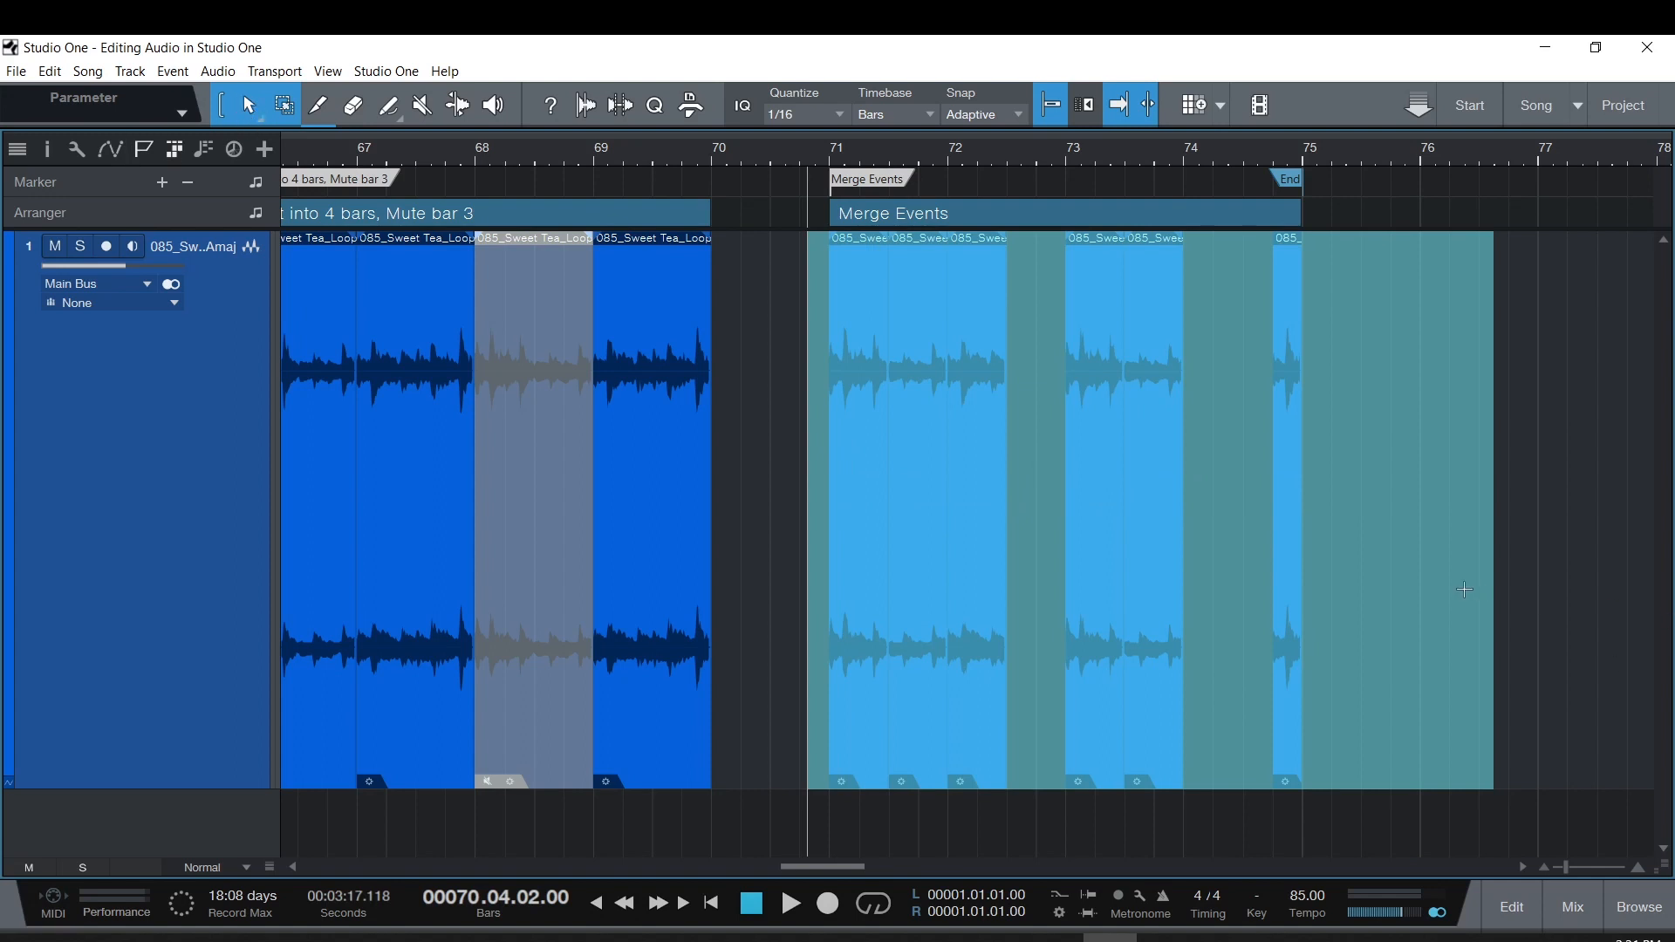
left_click(1309, 703)
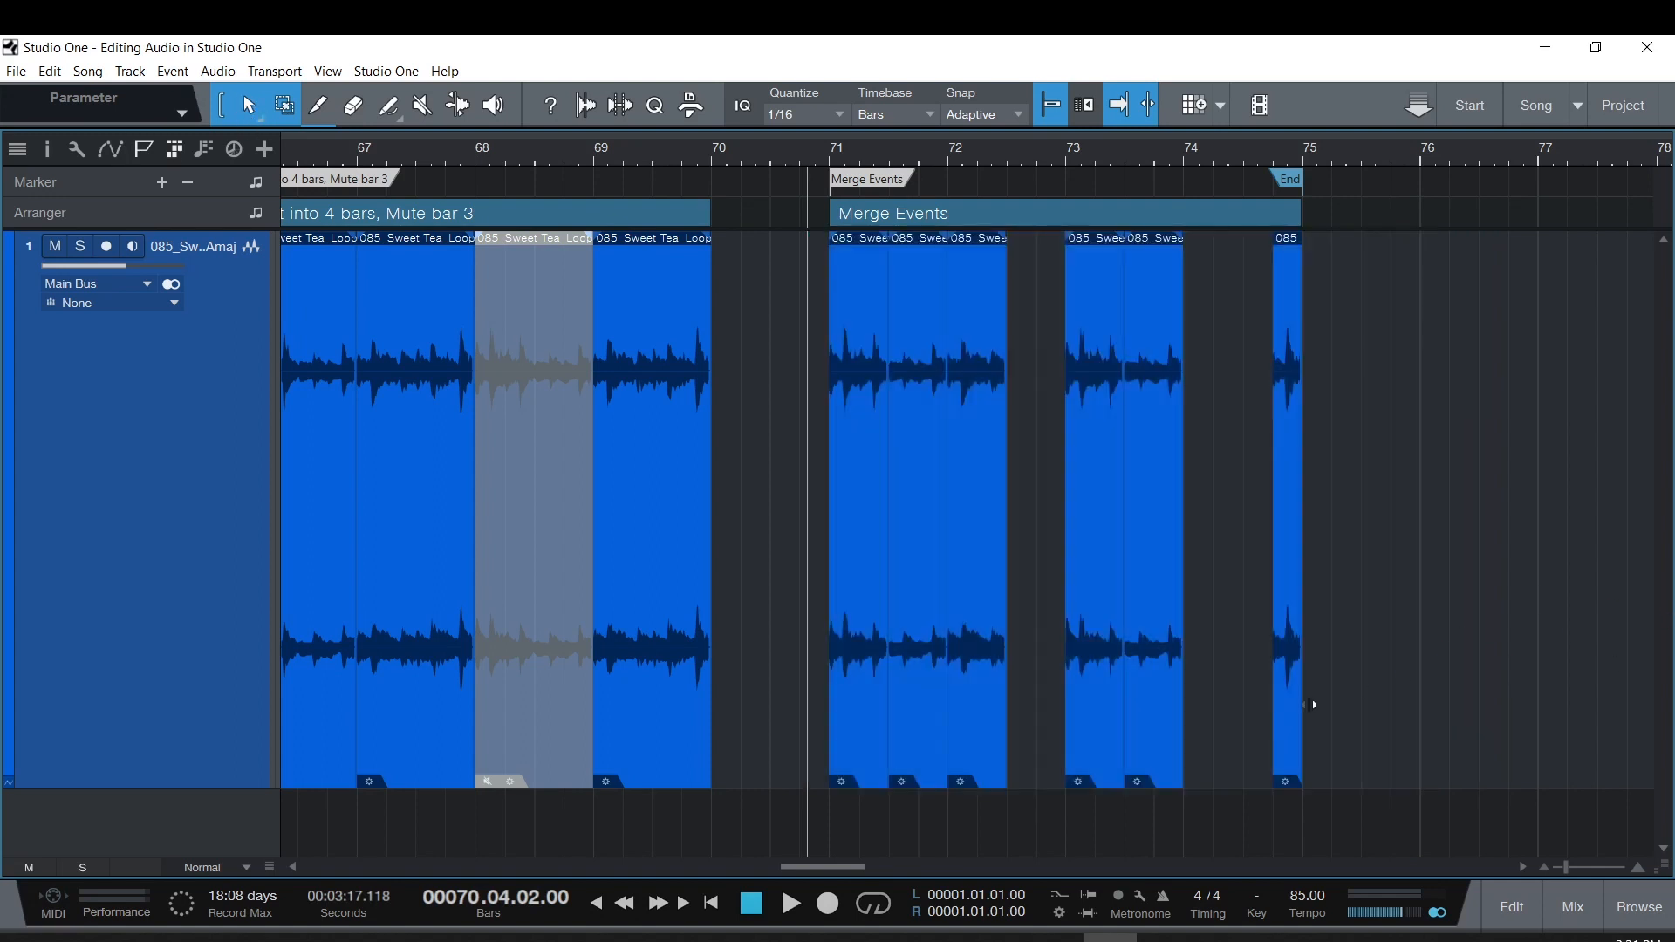
left_click(1289, 722)
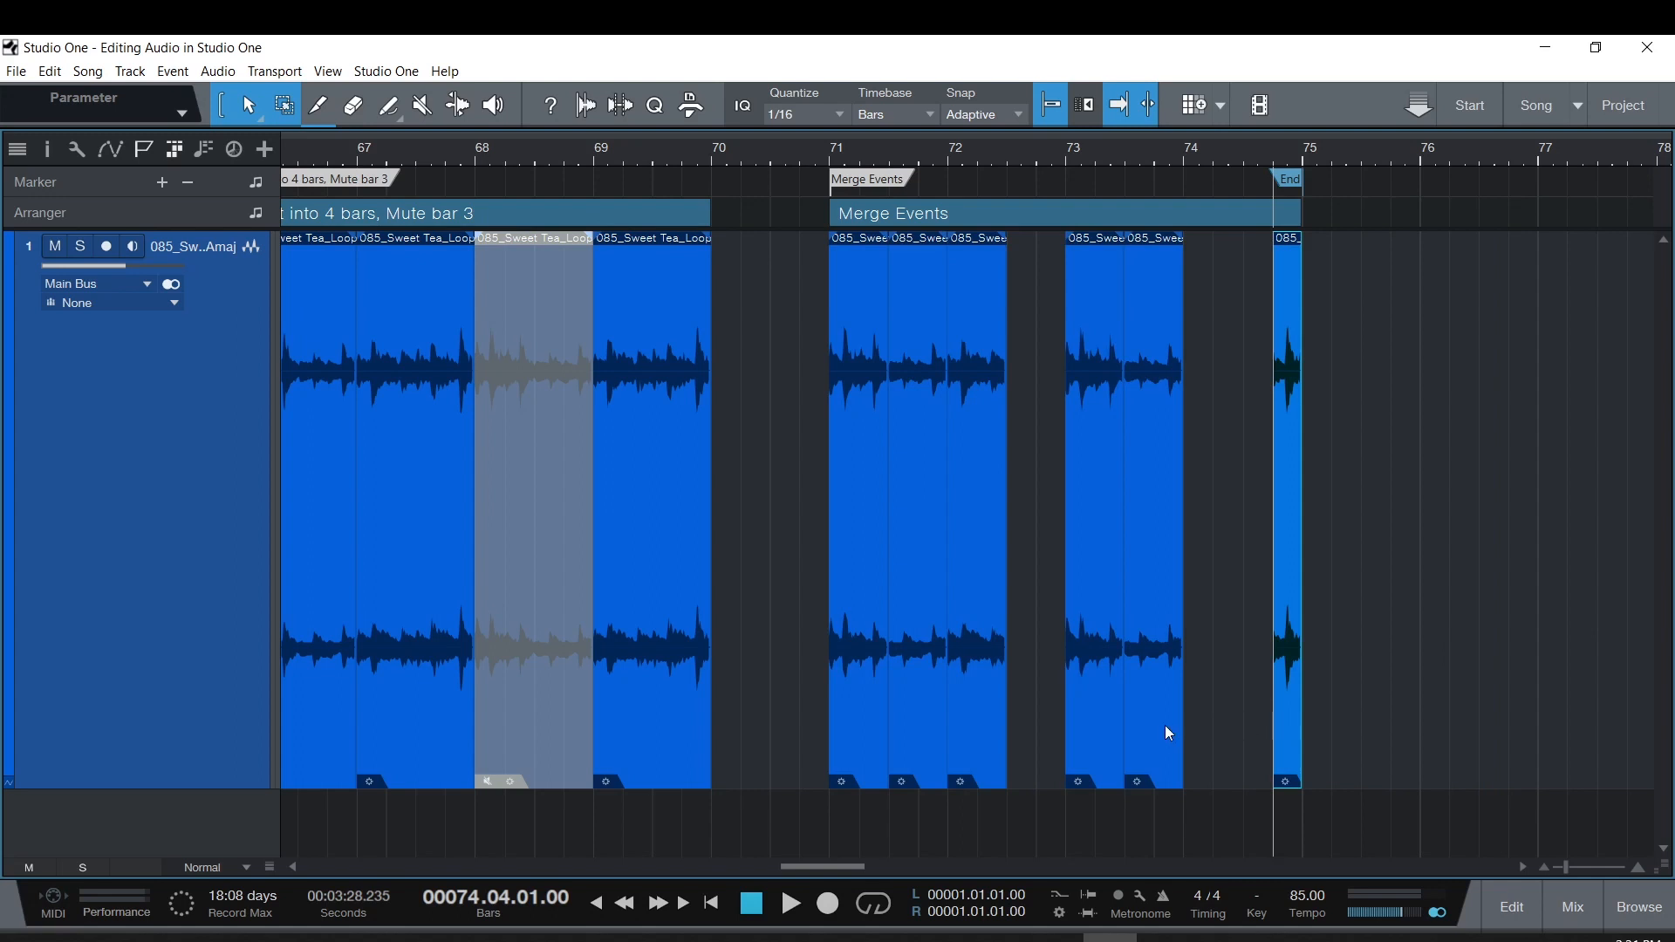
left_click(1143, 736, "shift")
left_click(1074, 735, "shift")
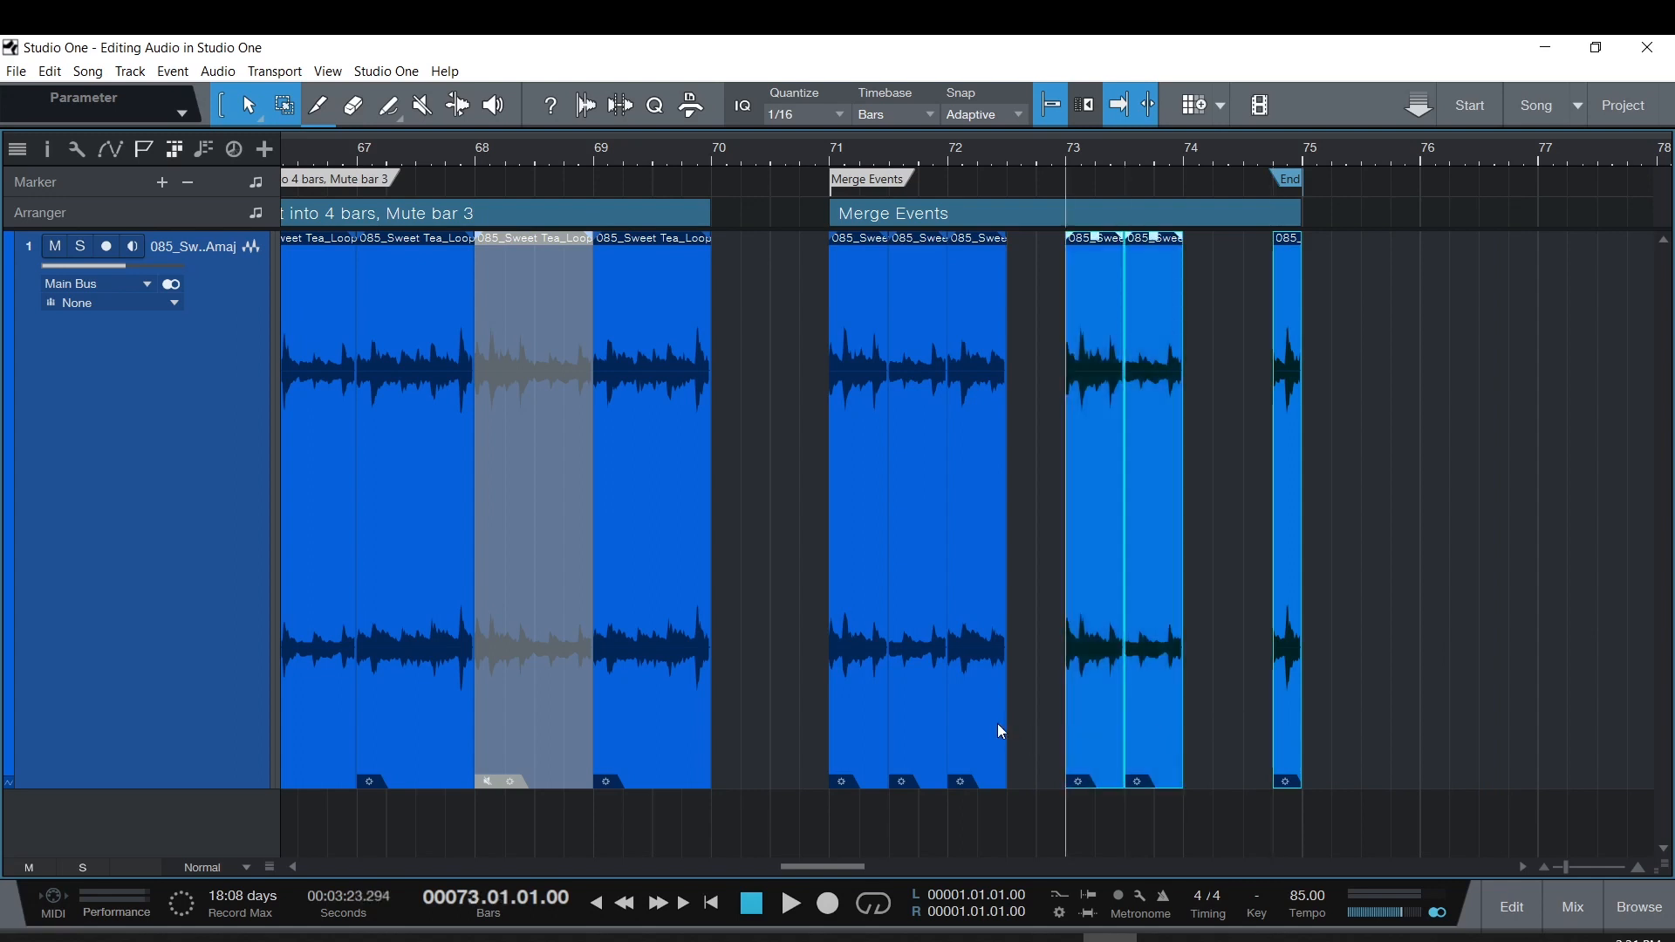
left_click(998, 730, "shift")
left_click(1351, 616)
left_click_drag(1392, 545, 820, 550)
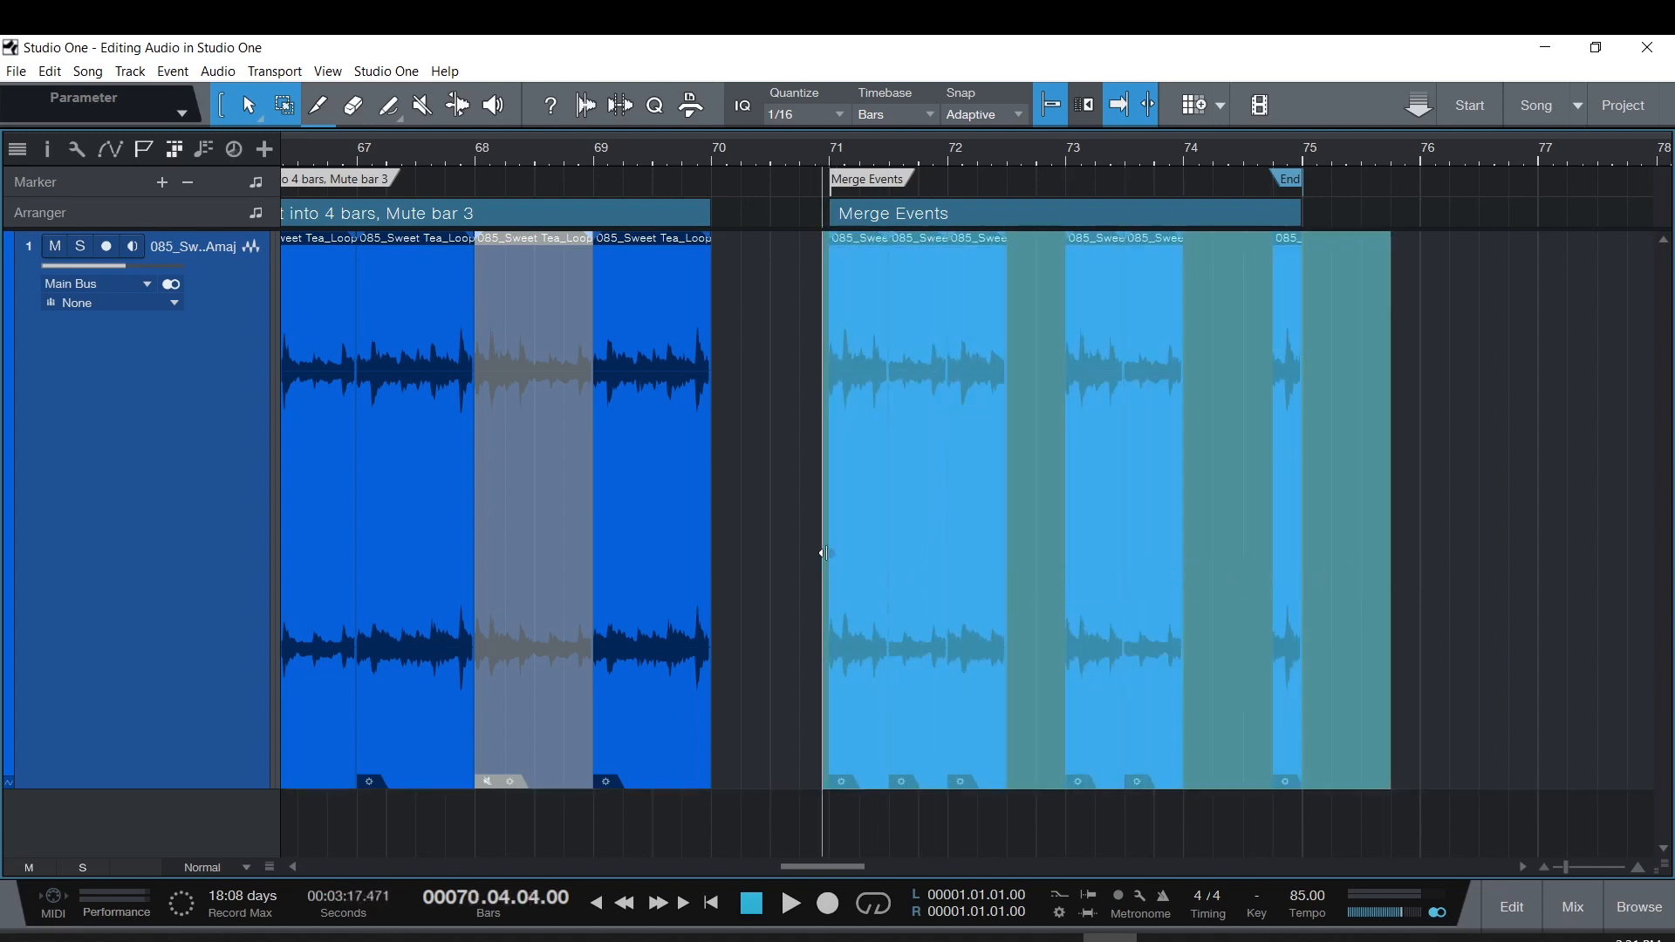
left_click(1570, 635)
Select all the separate guitar events in the Merge Events section between bars 71 and 75 and merge them into one event.
left_click_drag(1442, 611, 785, 613)
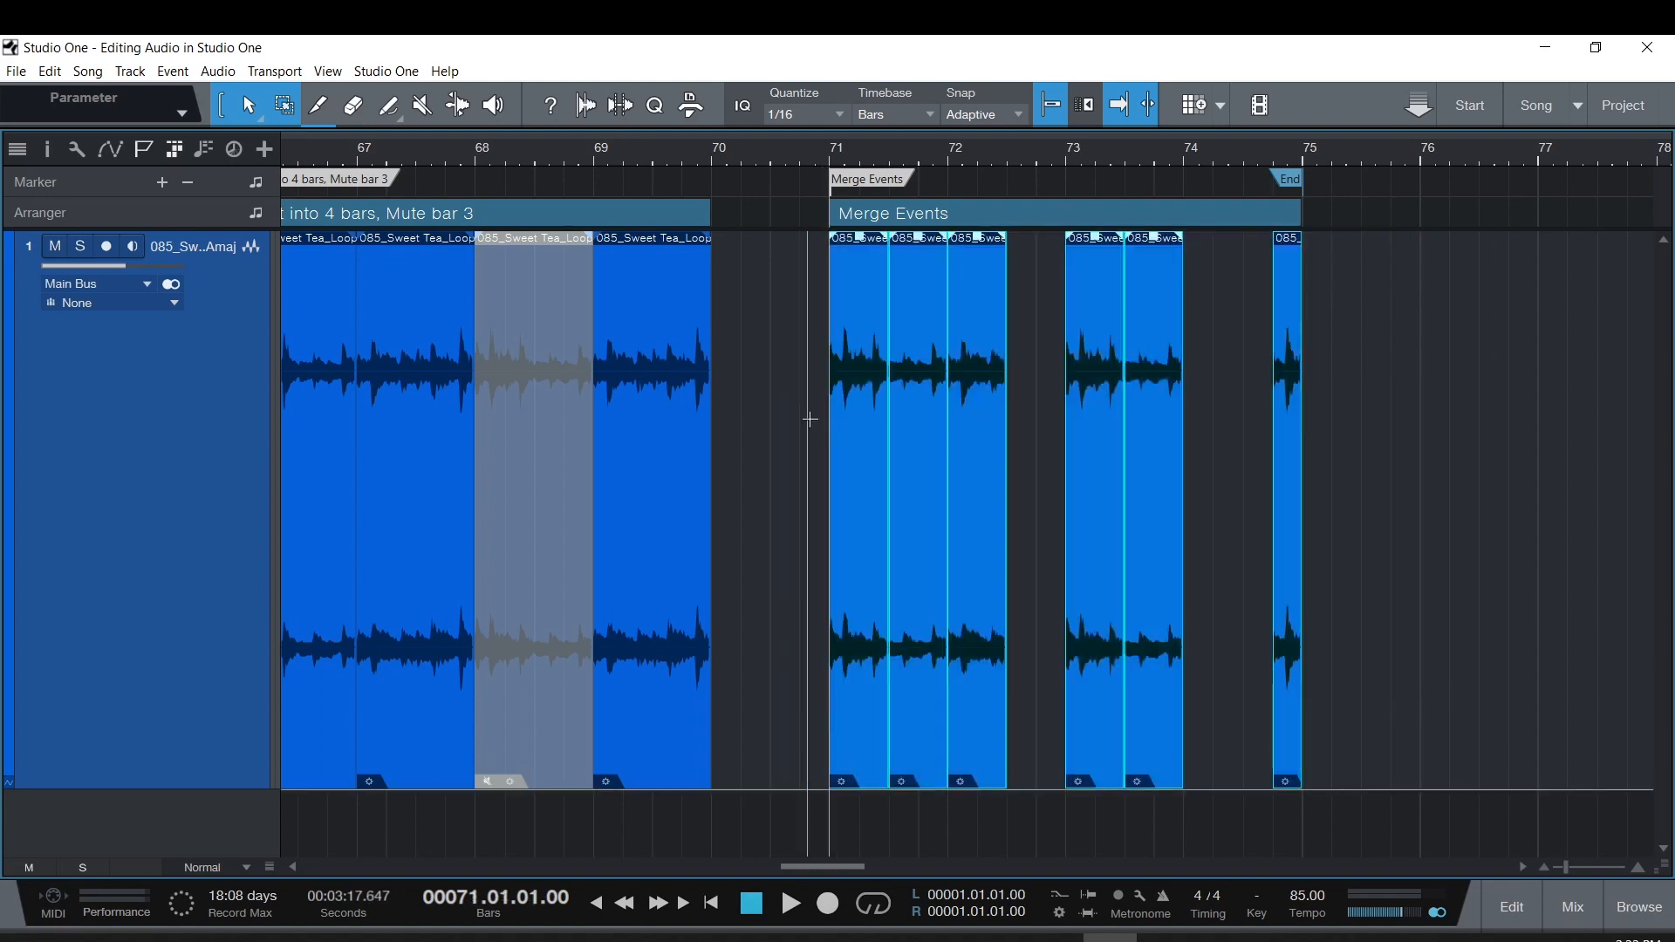
key("ctrl+b")
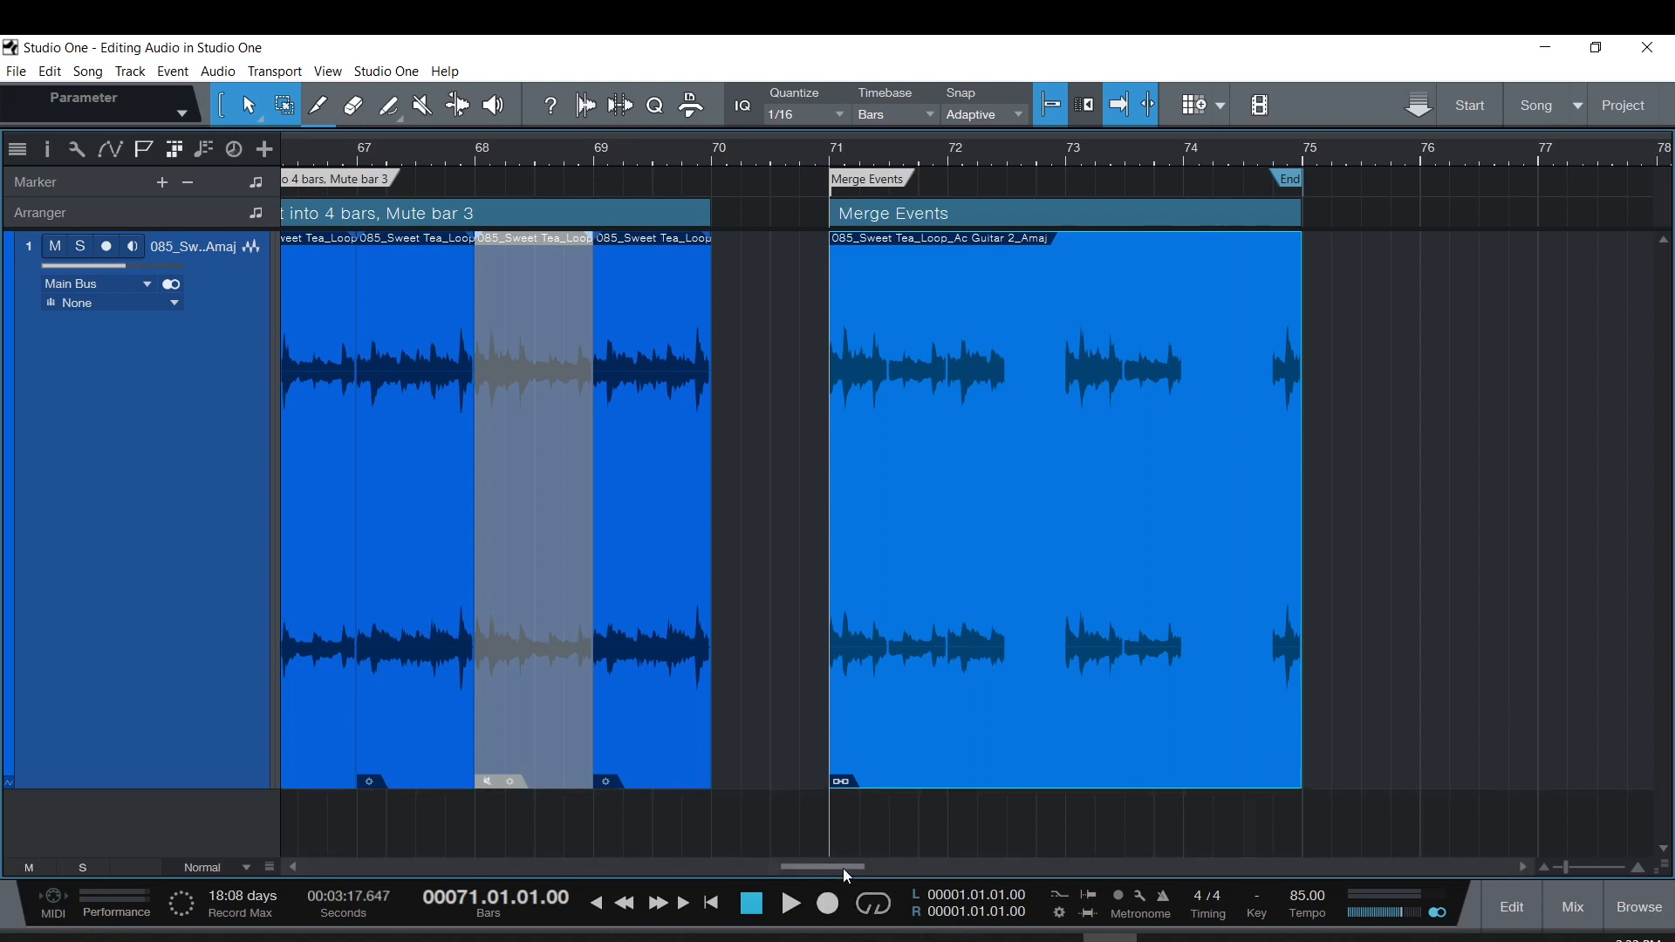
left_click_drag(842, 867, 839, 870)
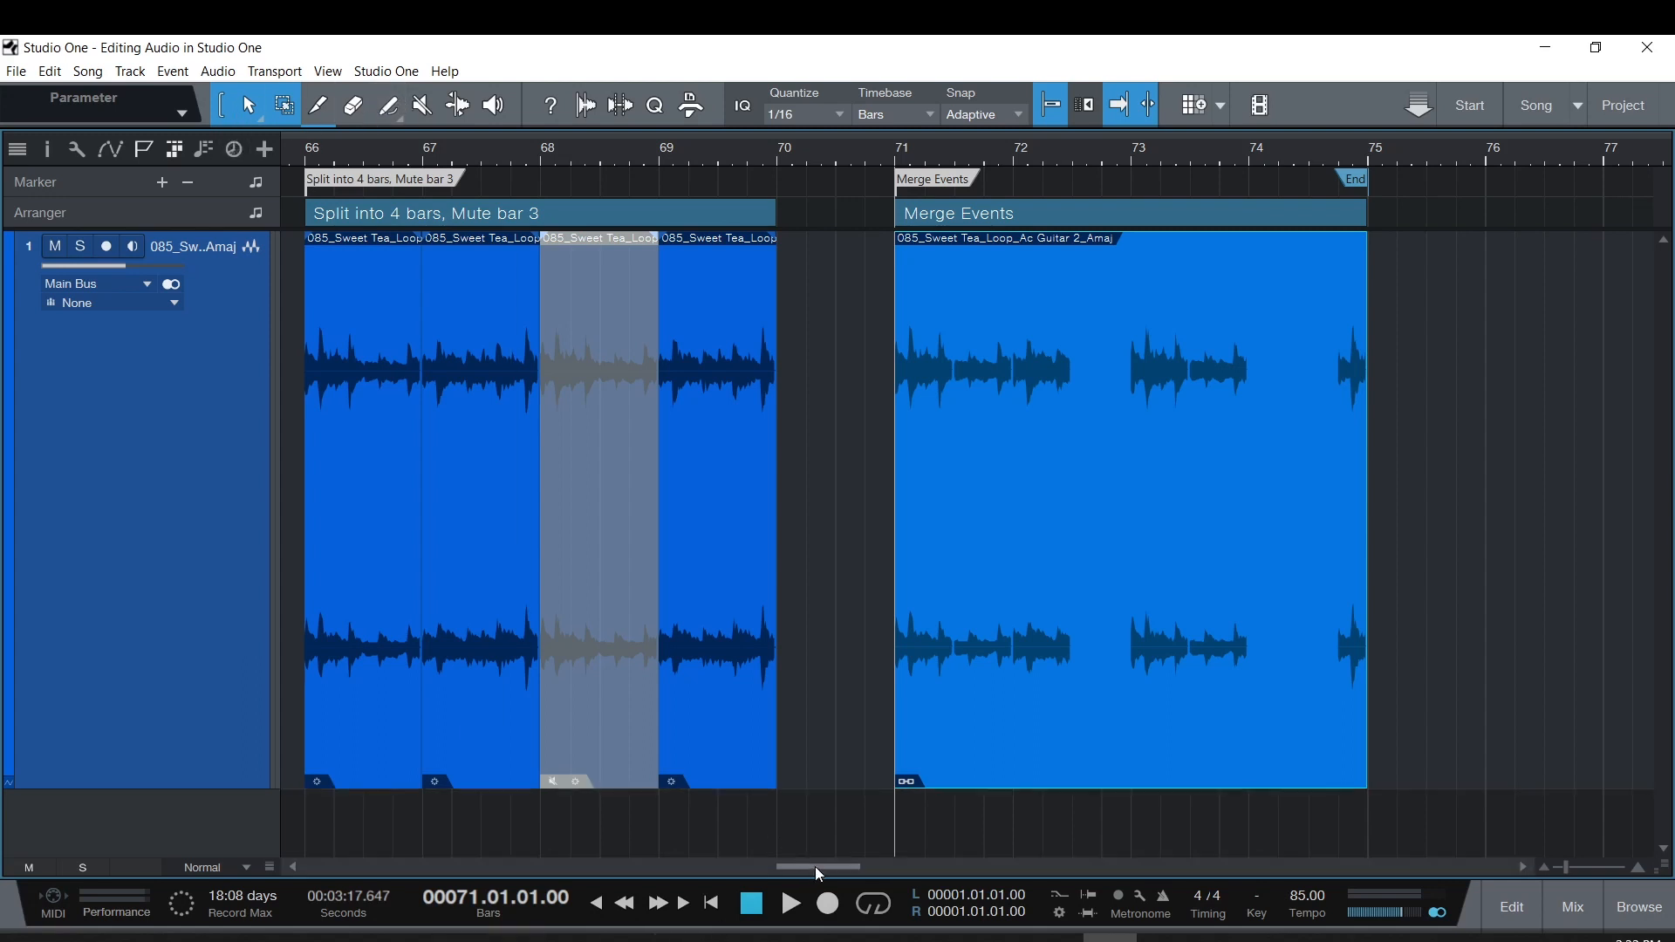
left_click_drag(815, 866, 804, 862)
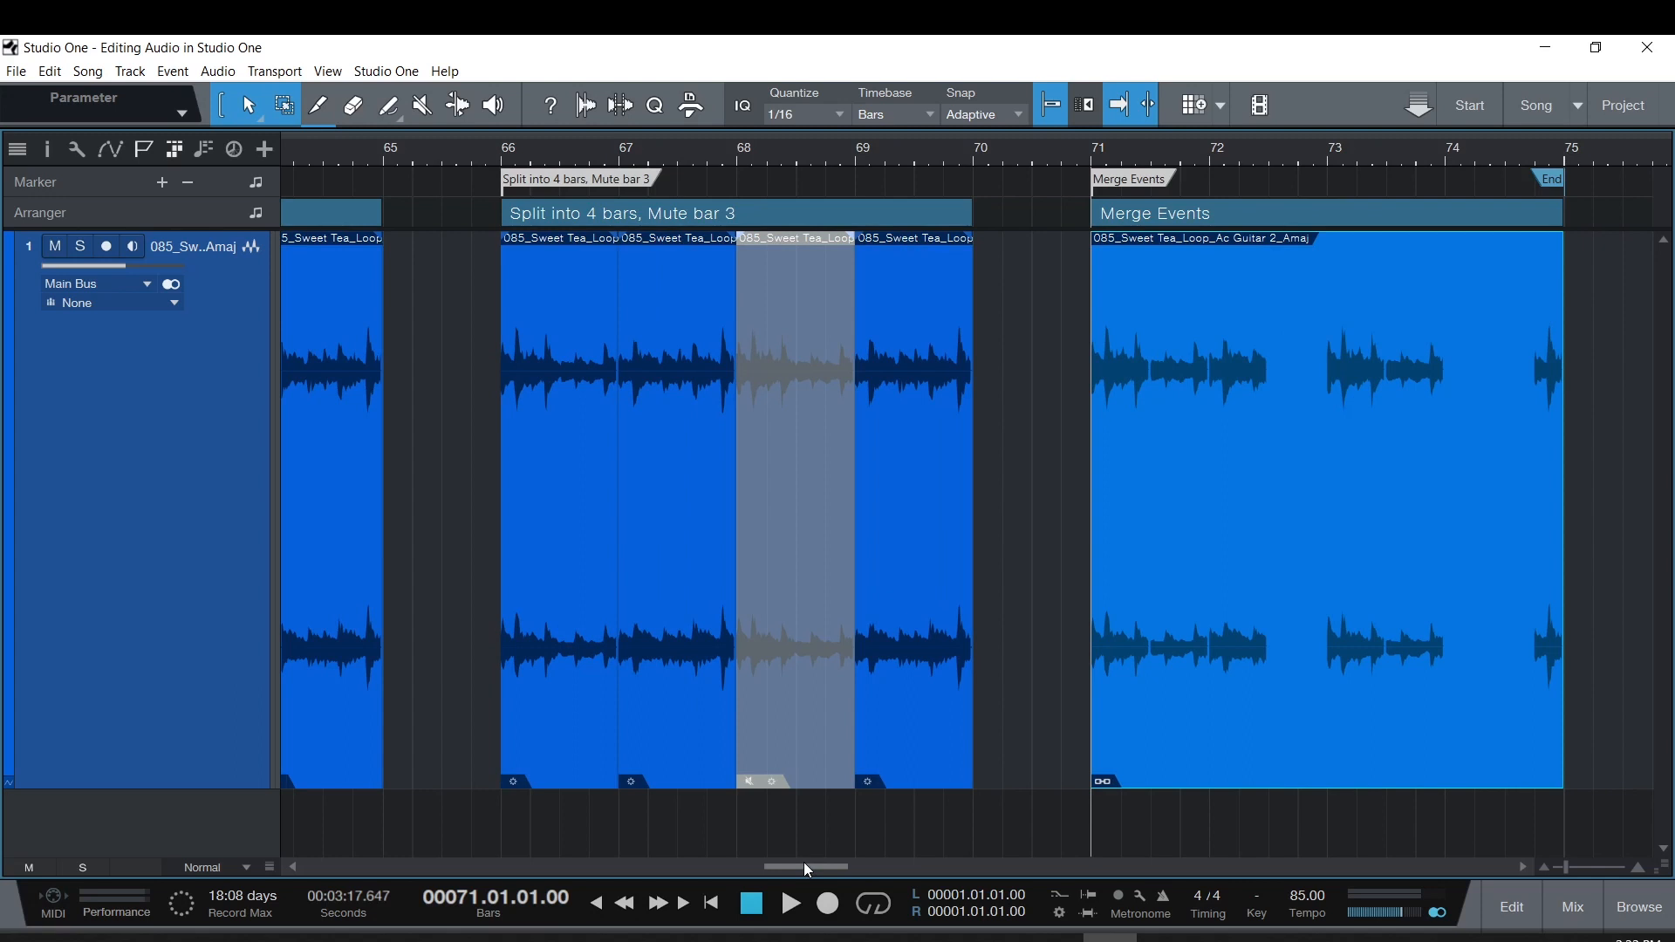
left_click_drag(803, 862, 803, 861)
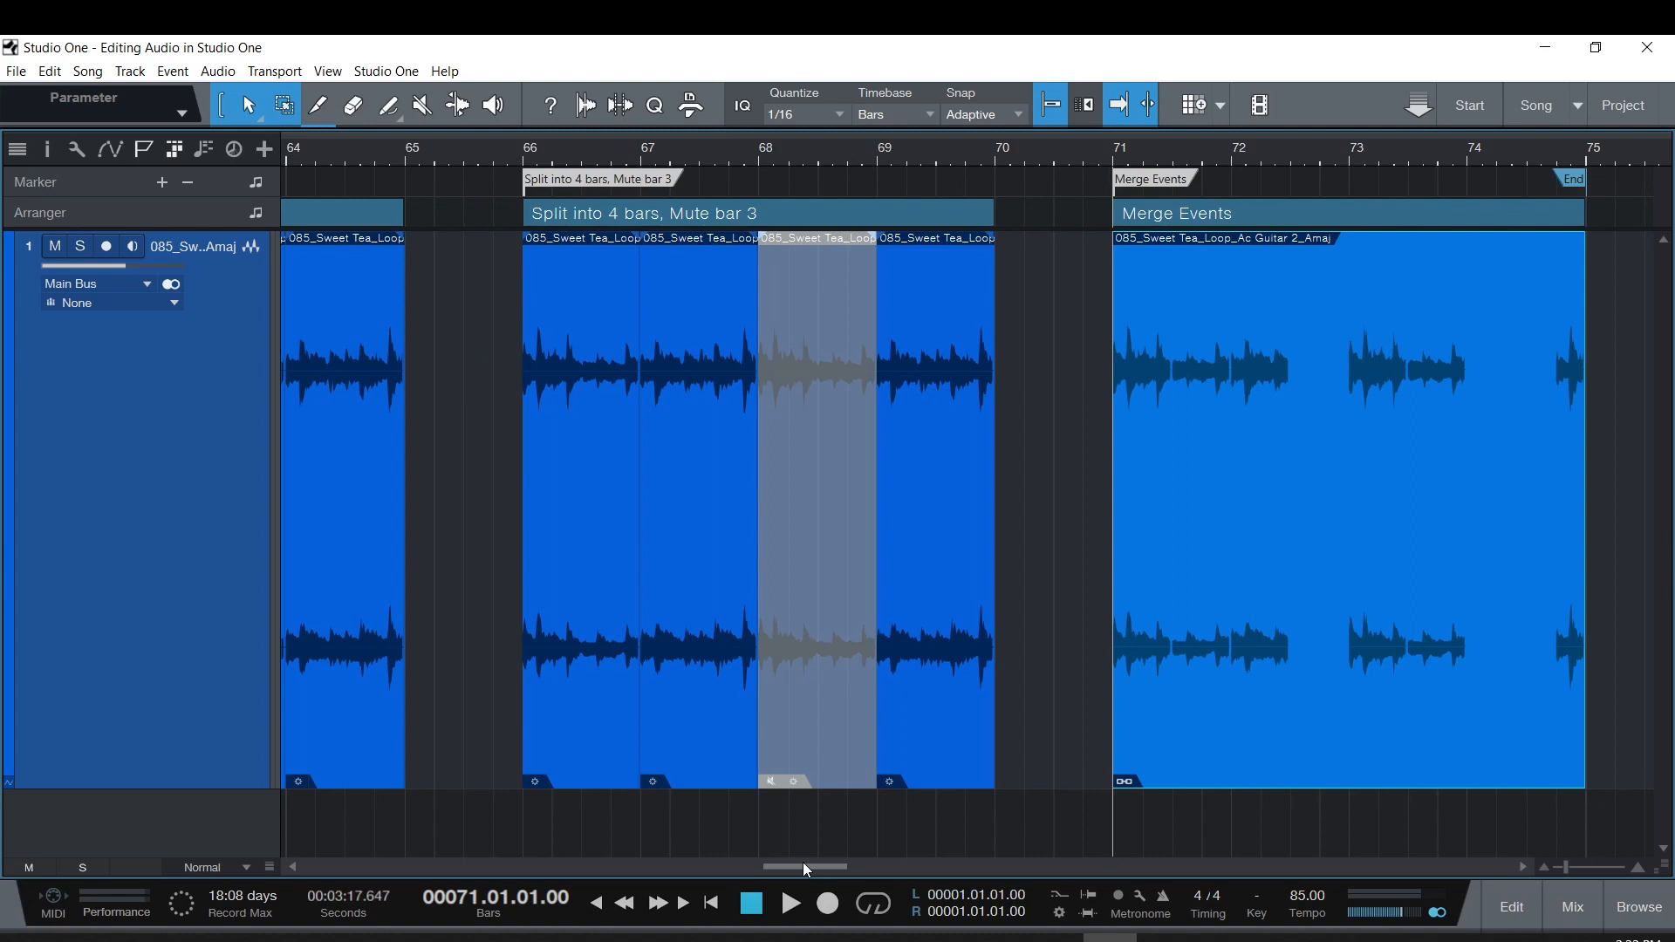